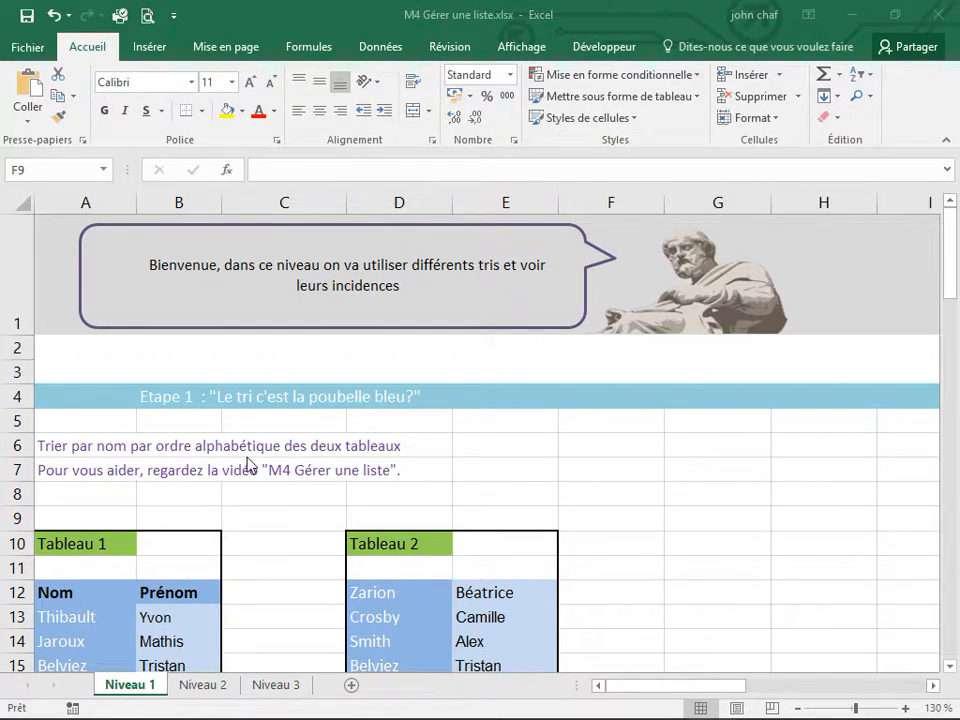
Sort the rows of Tableau 1 in Etape 1 (A13:B18) by Nom from A to Z.
left_click(274, 510)
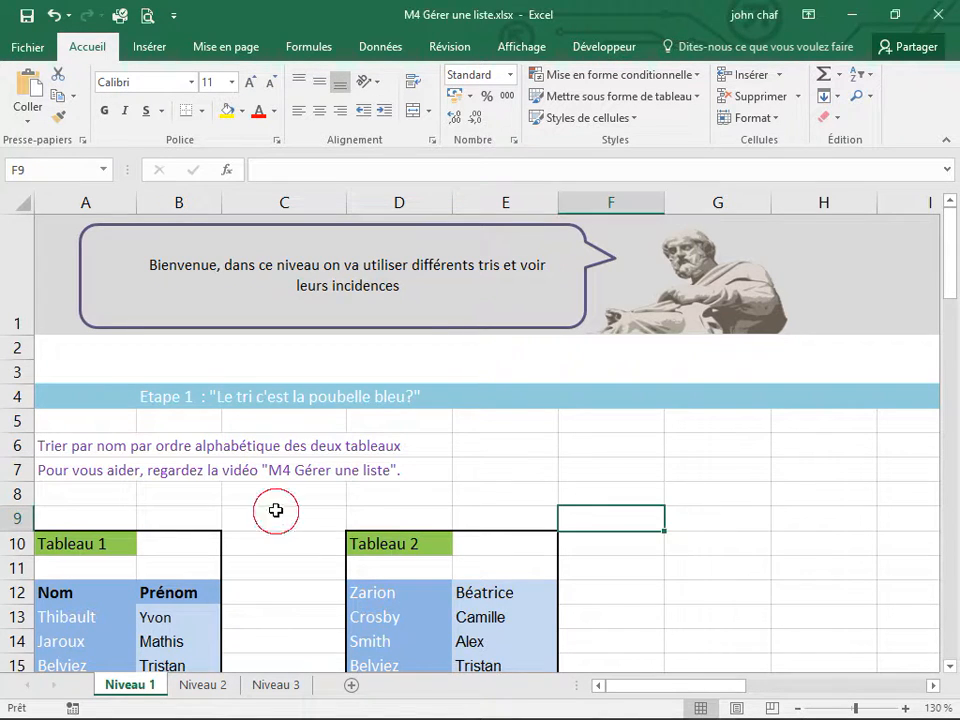
scroll(278, 495, "down", 2)
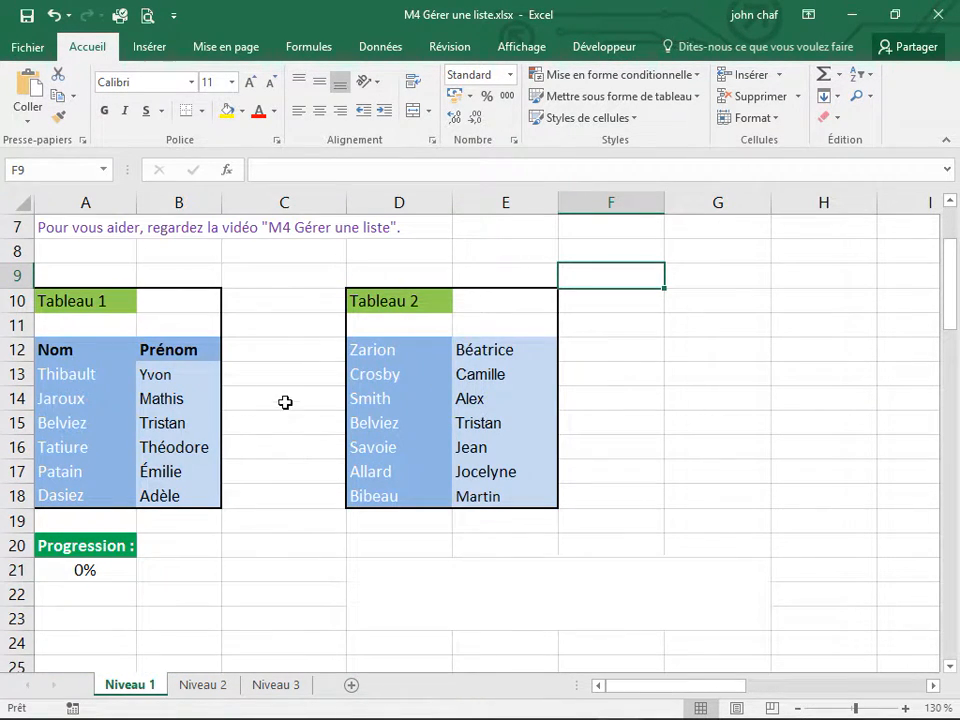
scroll(250, 440, "up", 2)
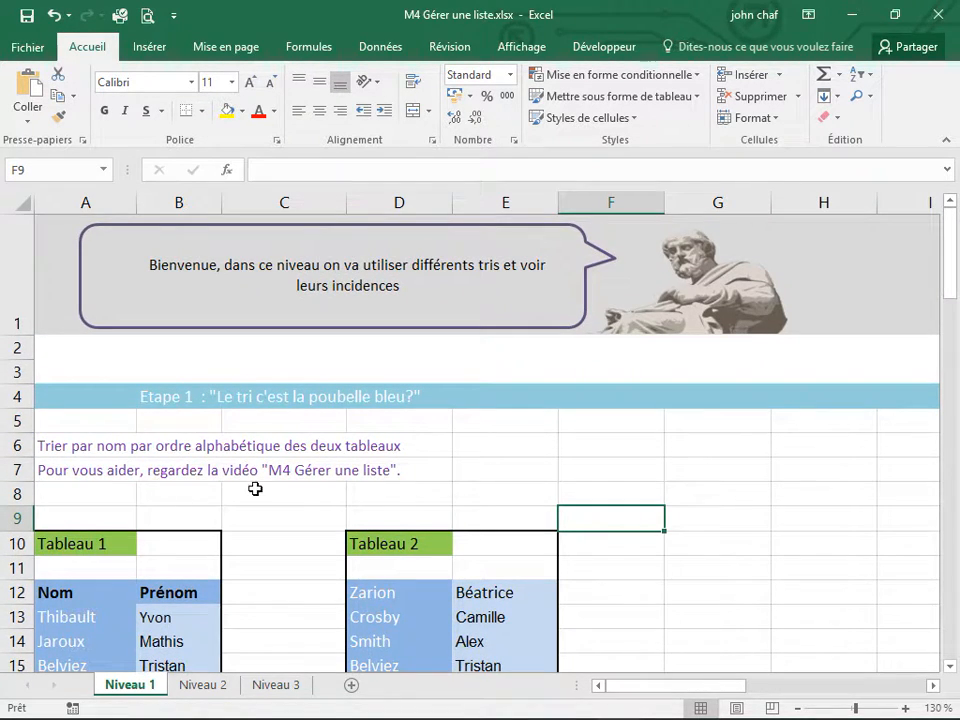
scroll(256, 485, "down", 1)
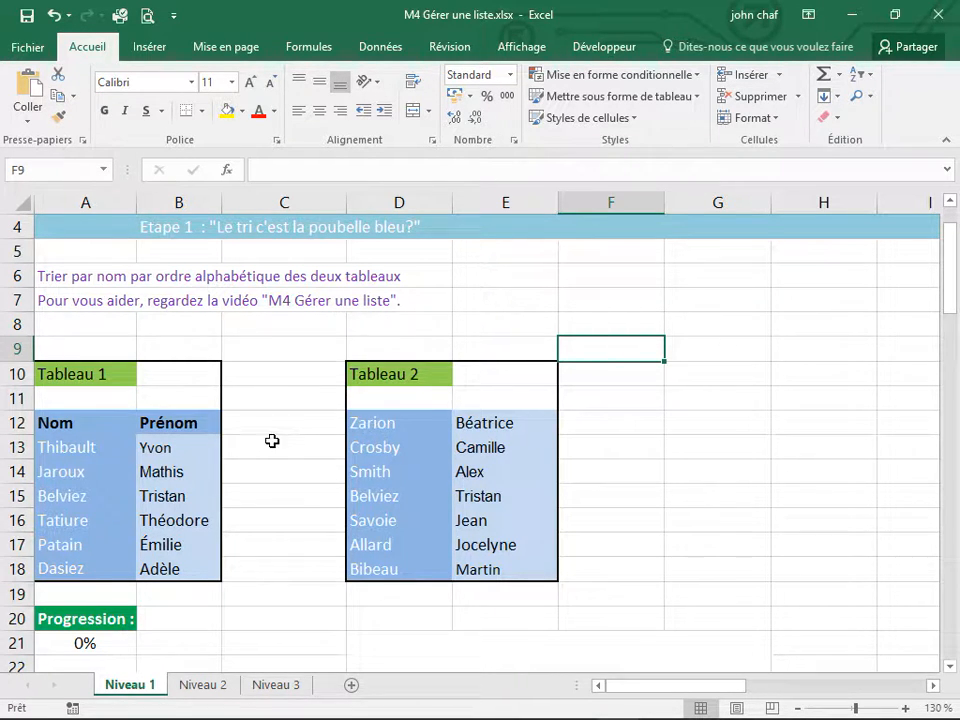
scroll(294, 464, "down", 1)
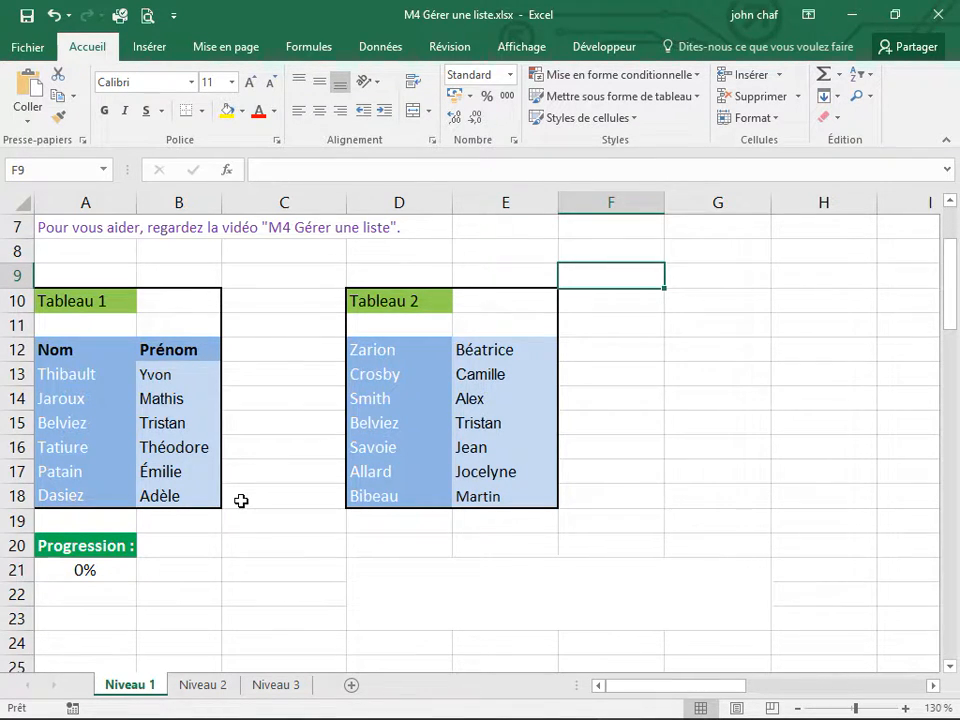
scroll(241, 500, "up", 1)
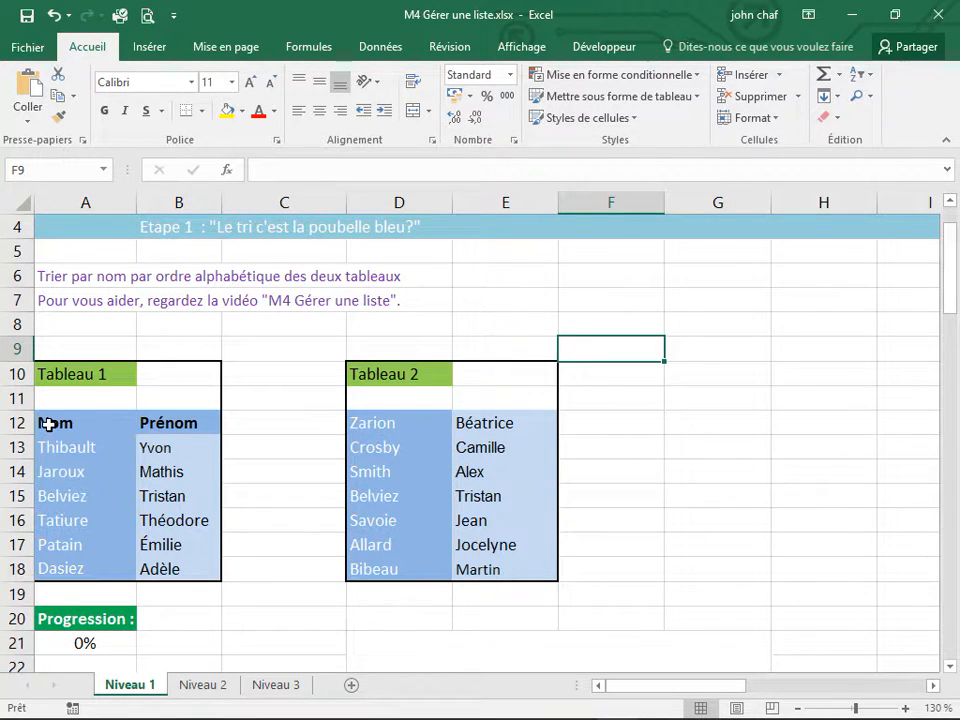
left_click_drag(48, 448, 167, 570)
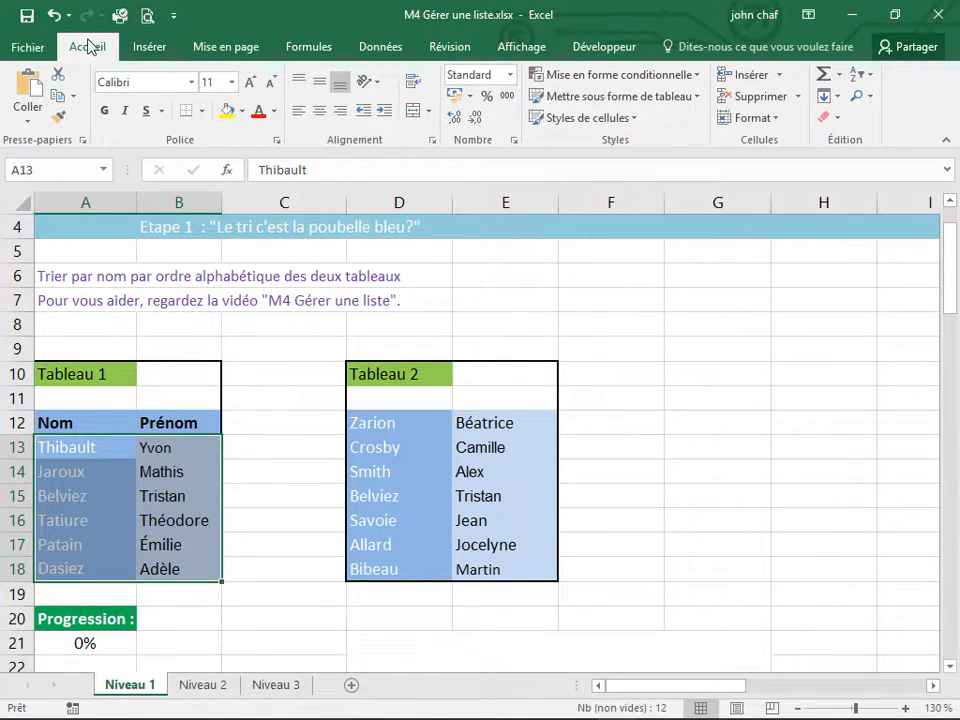
left_click(866, 75)
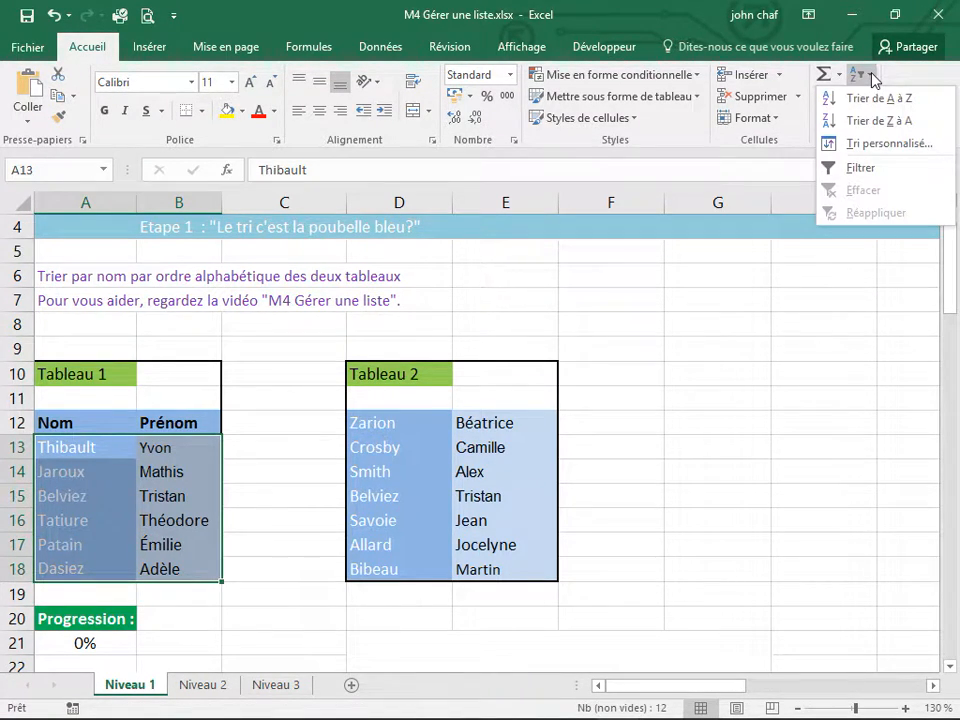
left_click(869, 100)
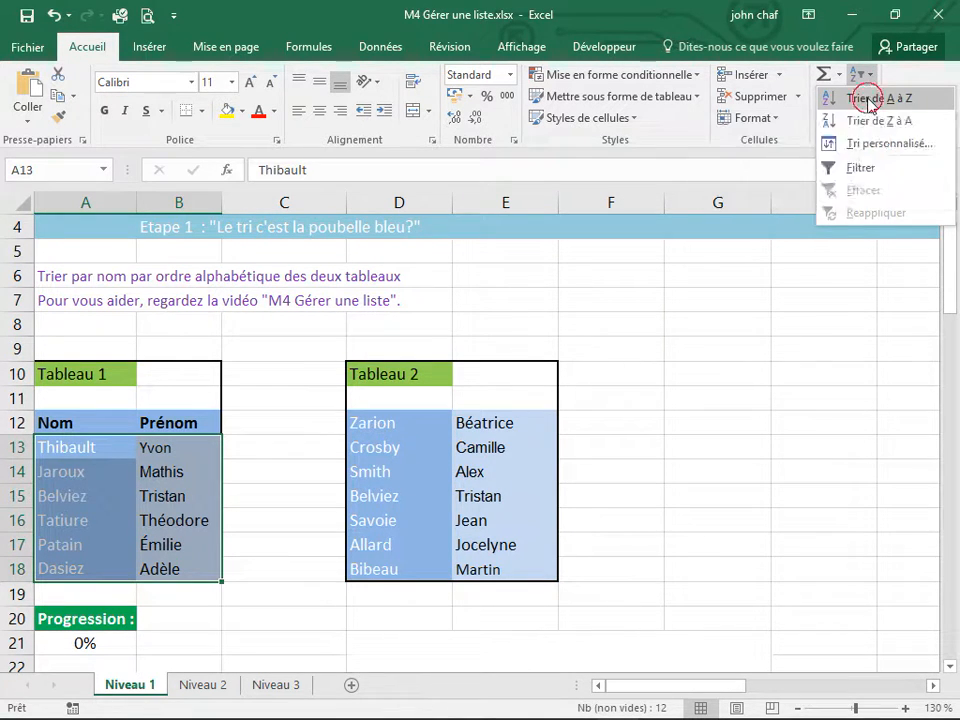
left_click(264, 497)
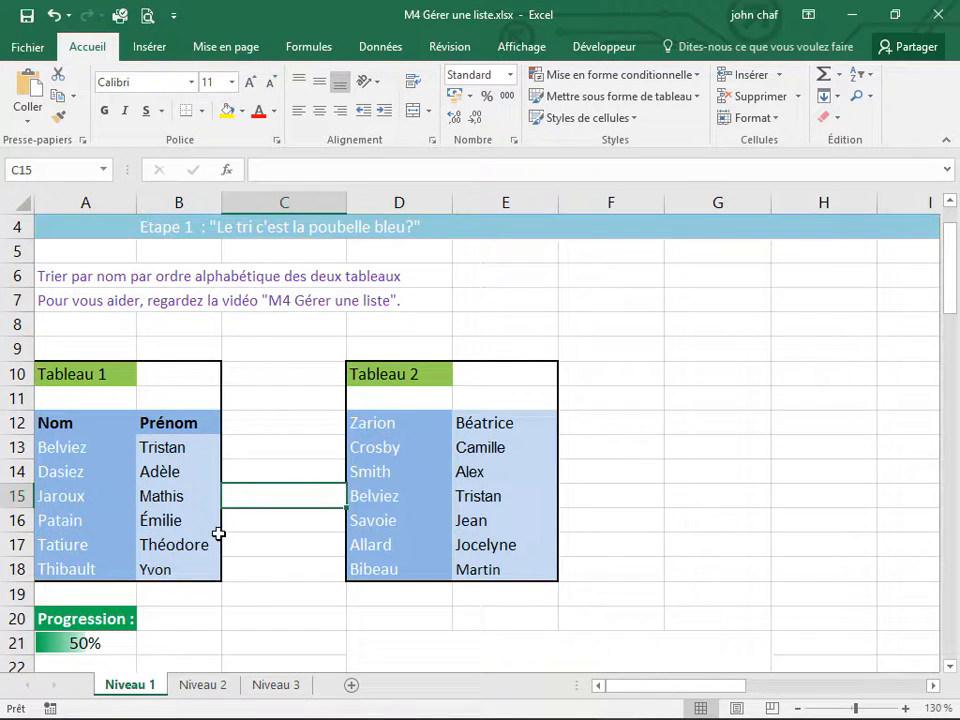
Sort the rows of Tableau 2 in Etape 1 (D12:E18) by surname from A to Z.
key("Up")
key("Up")
key("Up")
key("Up")
key("Right")
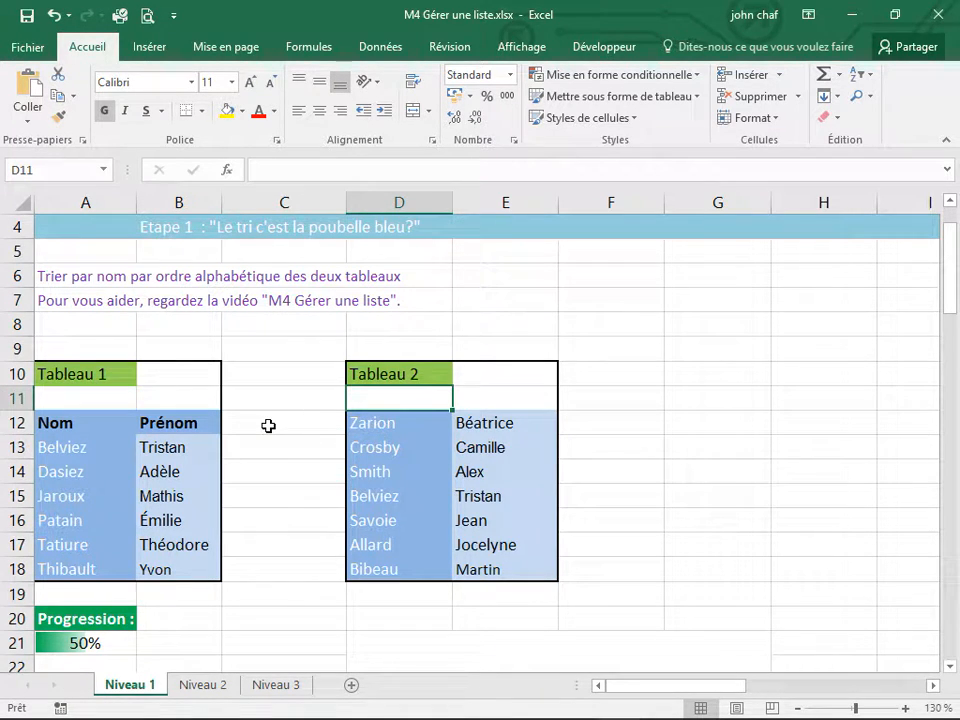
left_click_drag(393, 430, 494, 569)
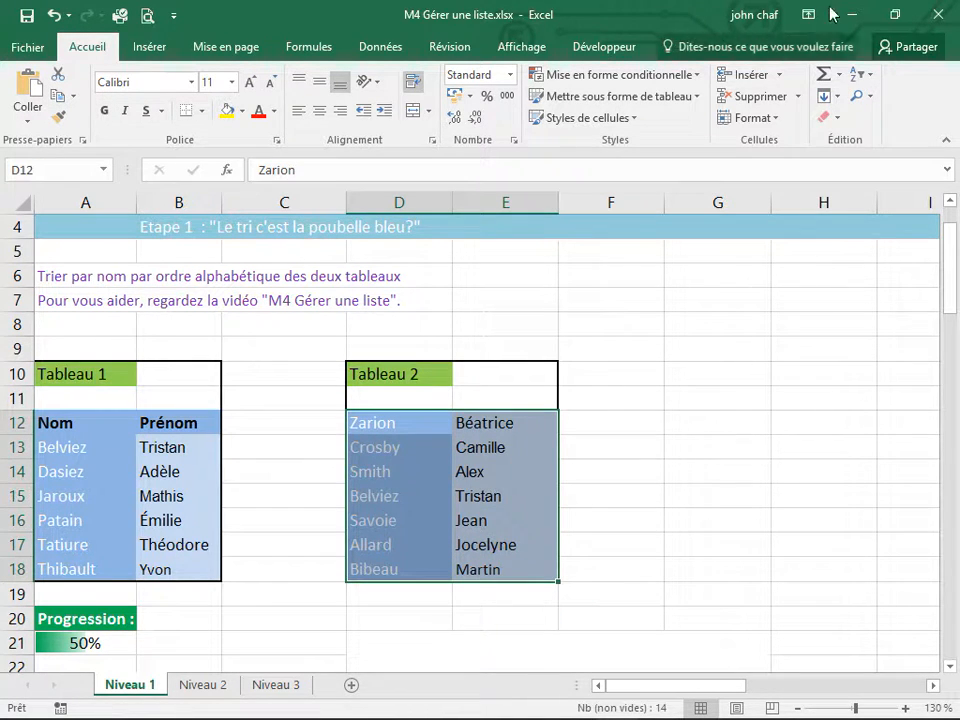
left_click(860, 75)
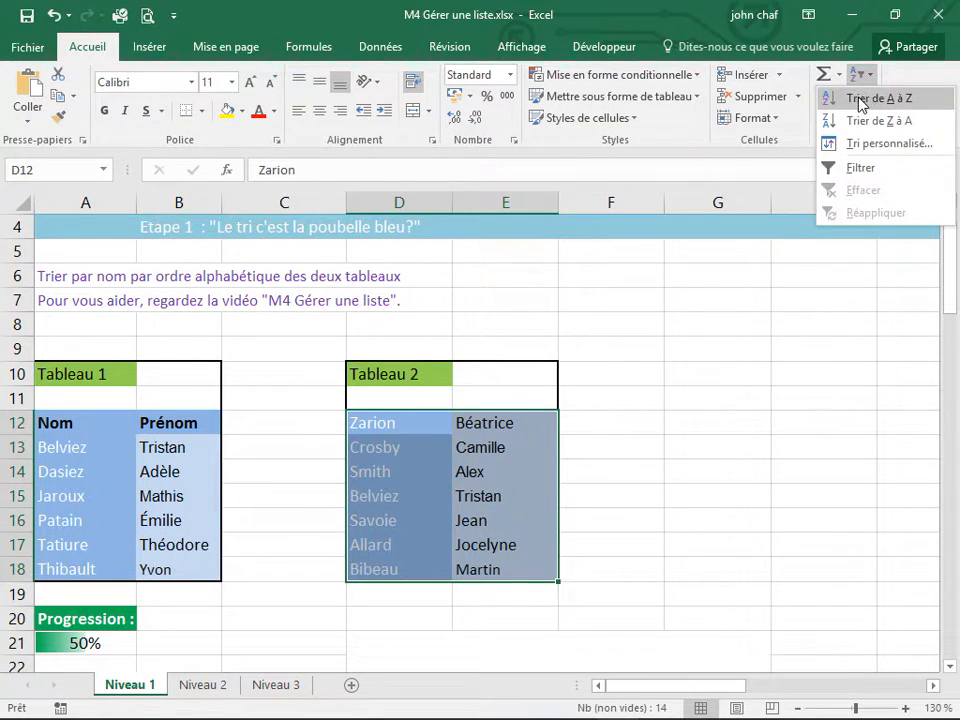
left_click(860, 100)
left_click(612, 515)
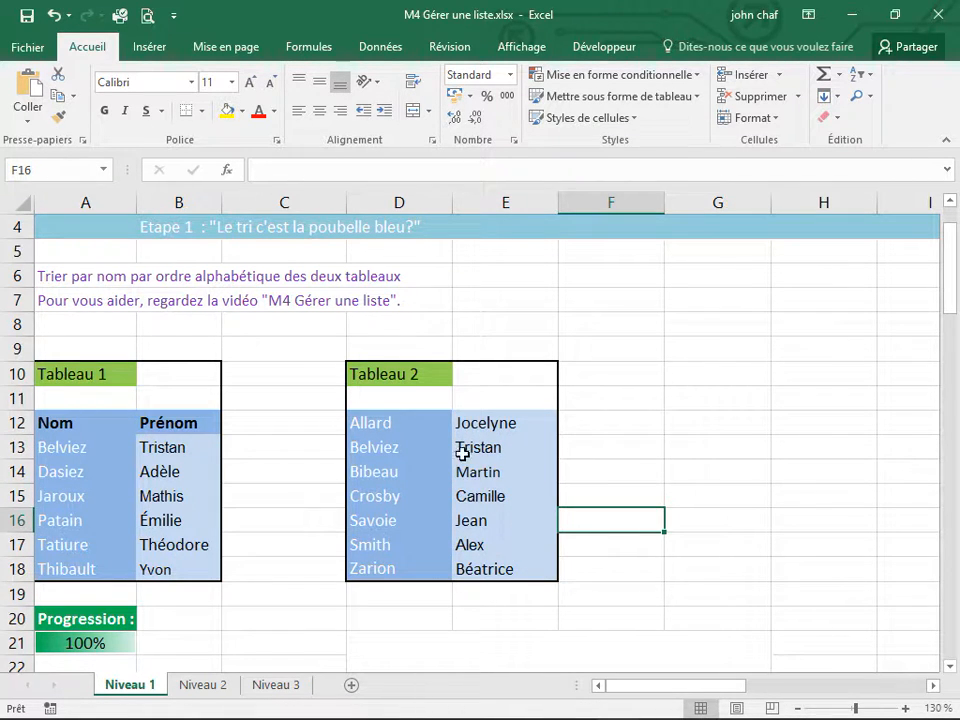
Undo the last sort of Tableau 2 and select its first surname cell, D12.
key("ctrl+z")
left_click(392, 422)
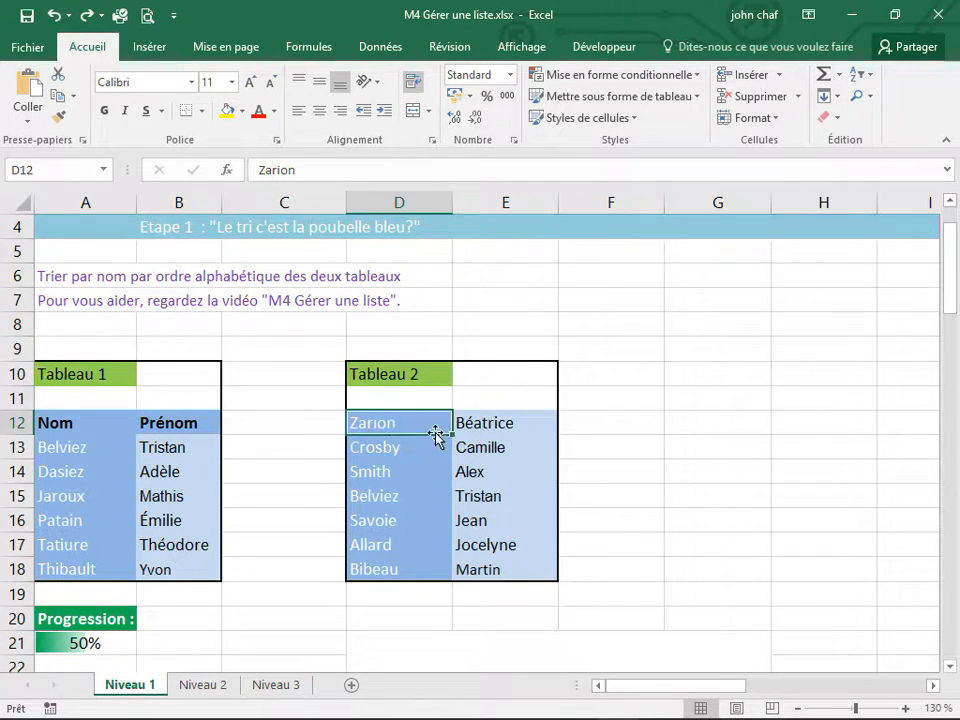
left_click(493, 413)
left_click(411, 422)
left_click(491, 426)
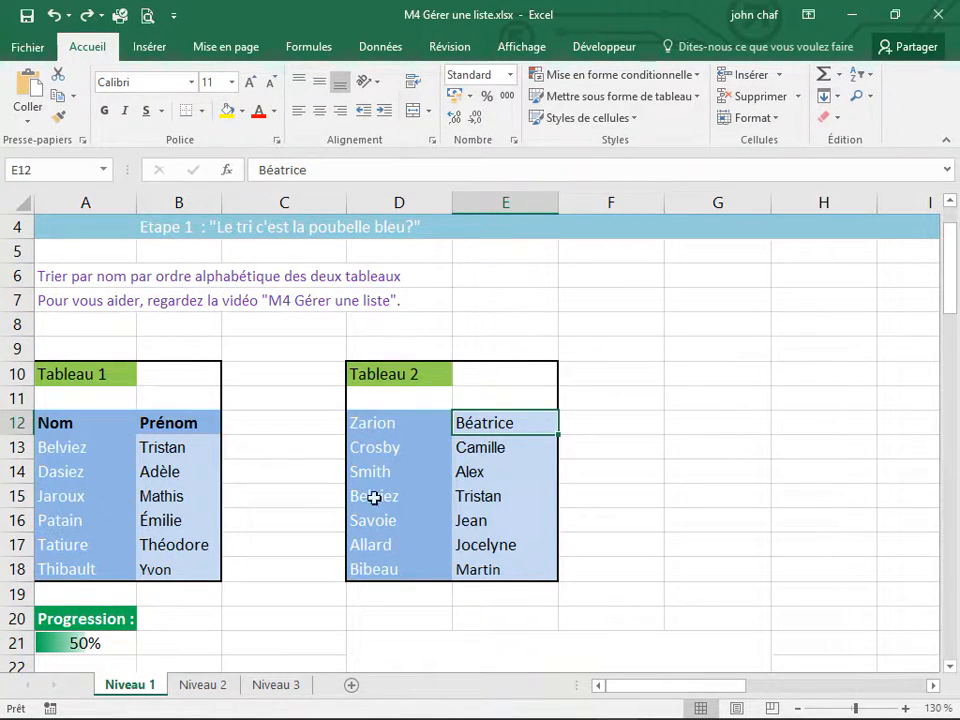
left_click(428, 422)
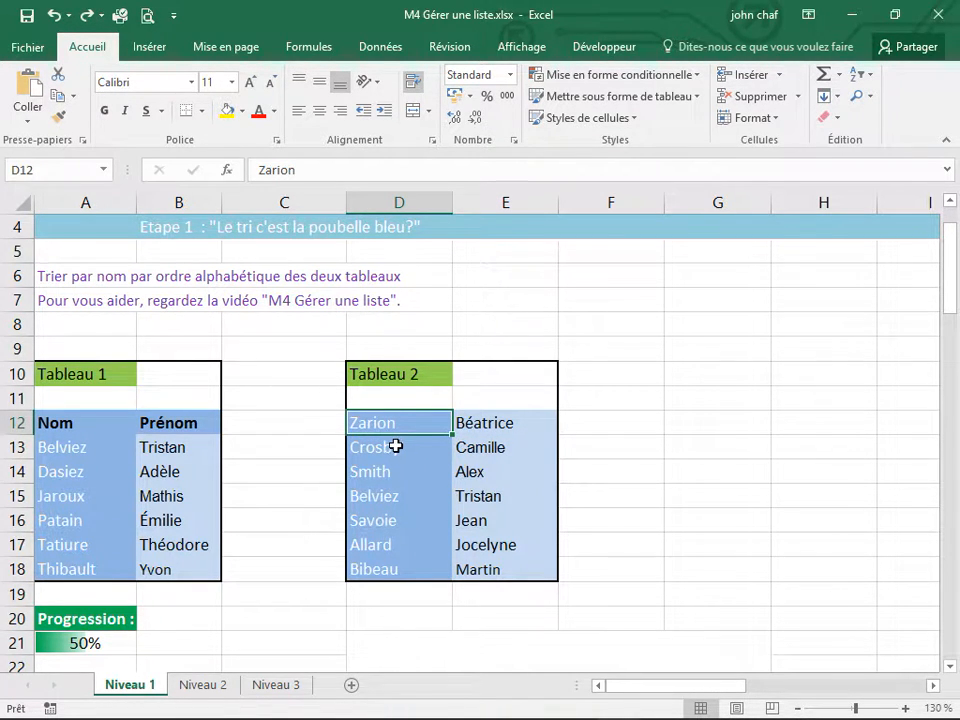
Enter the header Nom in cell D11, above the surname column of Tableau 2.
left_click(361, 400)
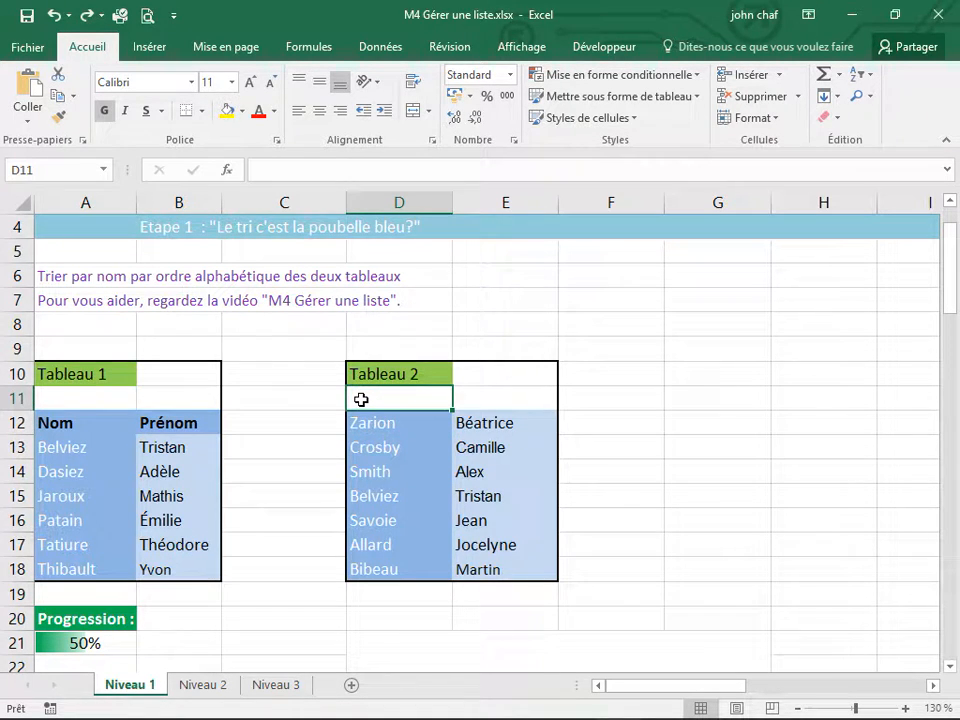
type("Nom")
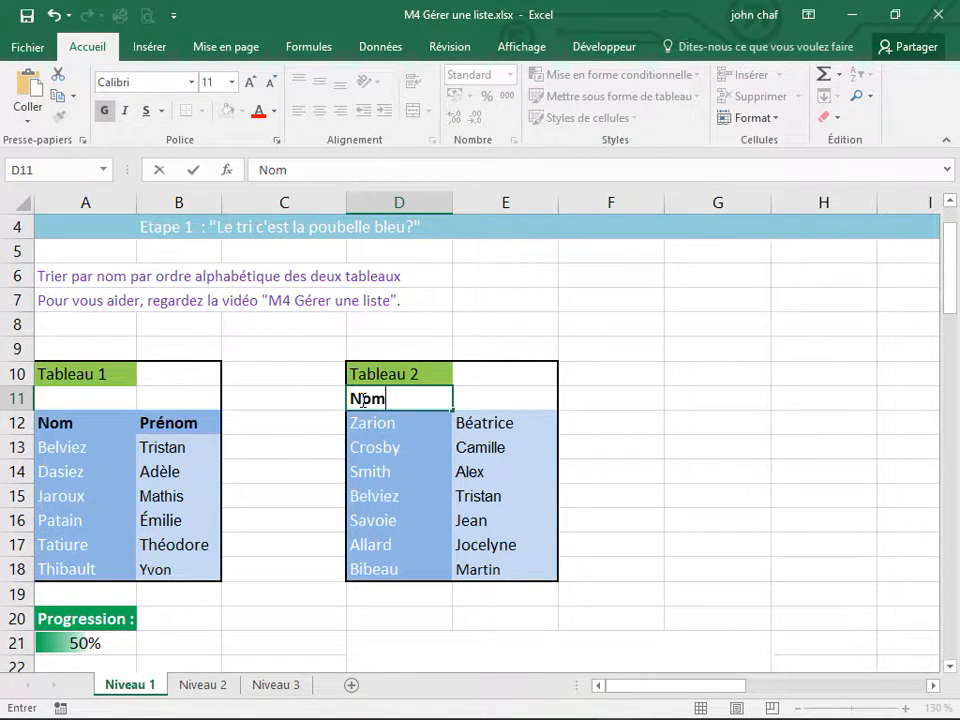
key("Return")
Sort the Tableau 2 rows below the Nom header (D12:E18) from A to Z.
left_click_drag(377, 422, 502, 567)
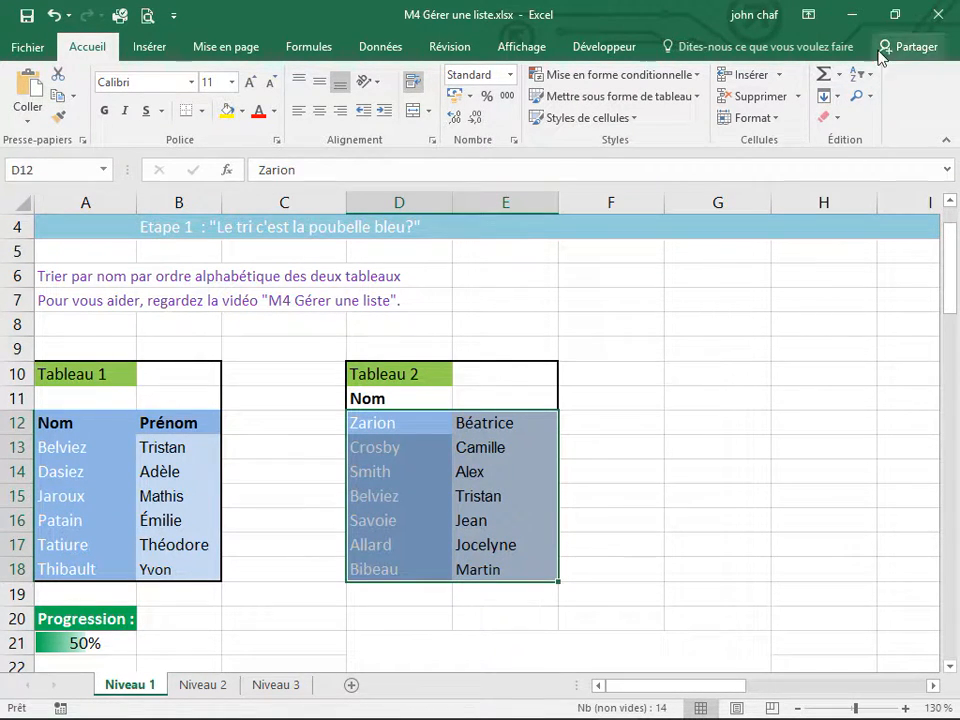
left_click(858, 74)
left_click(864, 99)
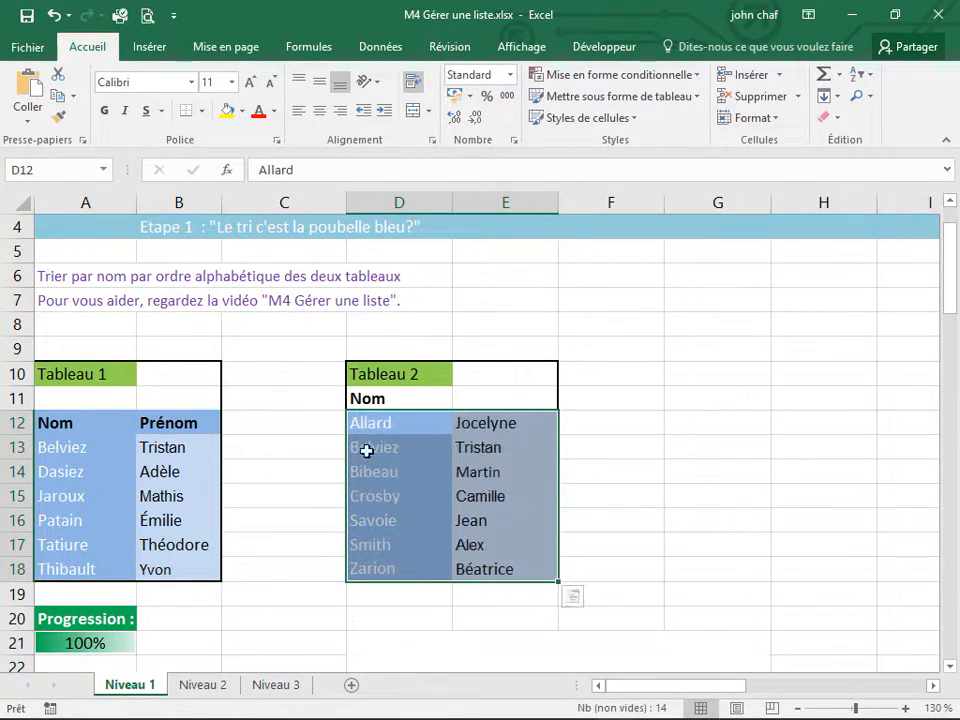
left_click(283, 487)
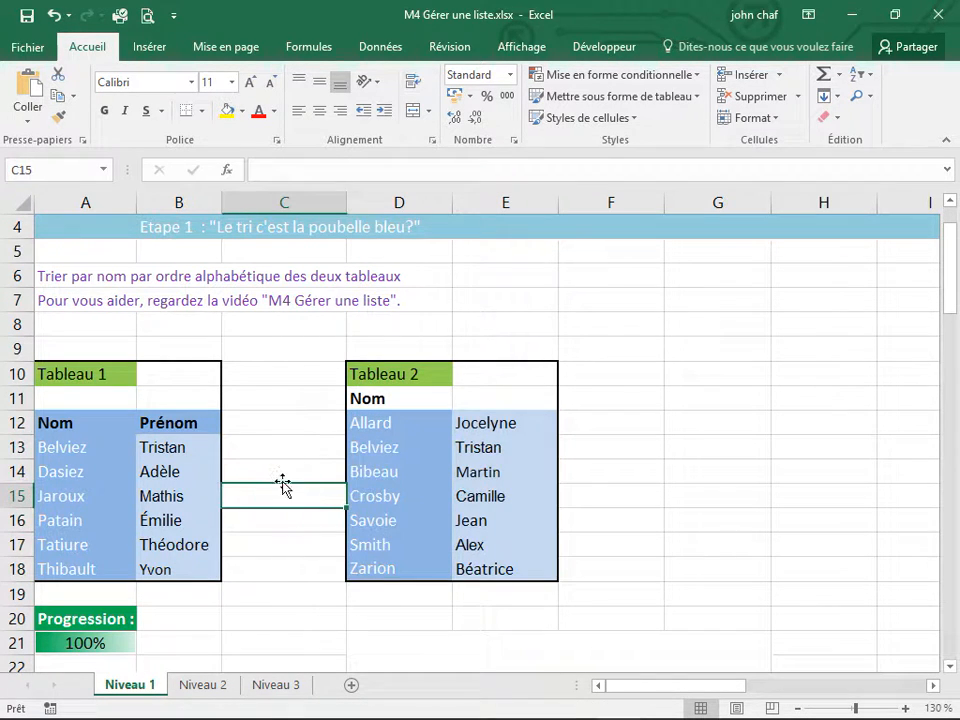
key("Down")
key("Down")
key("Down")
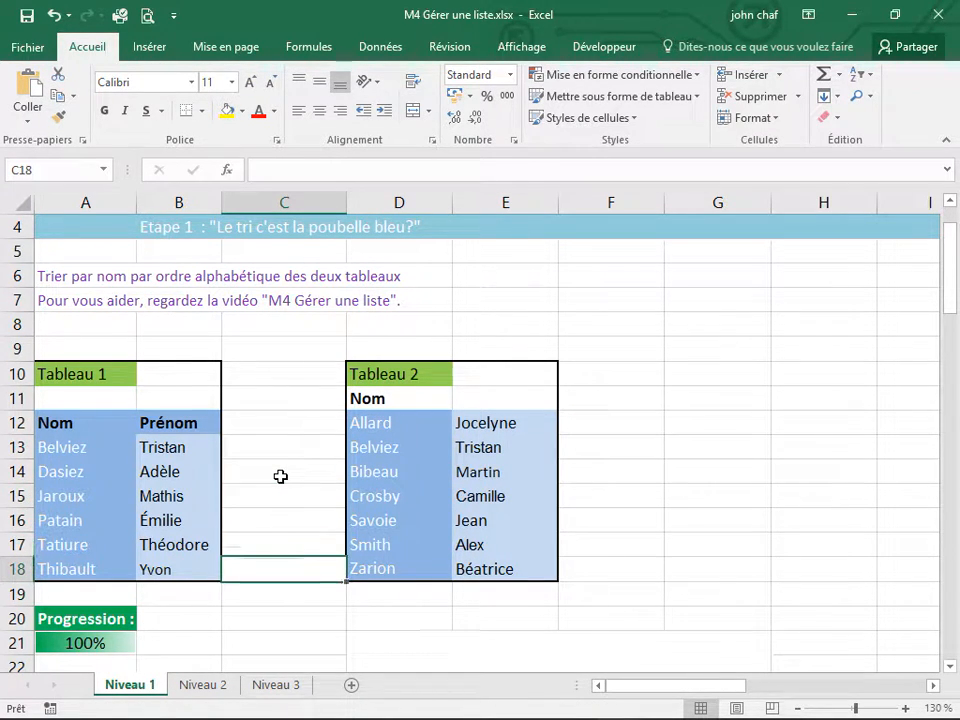
key("Down")
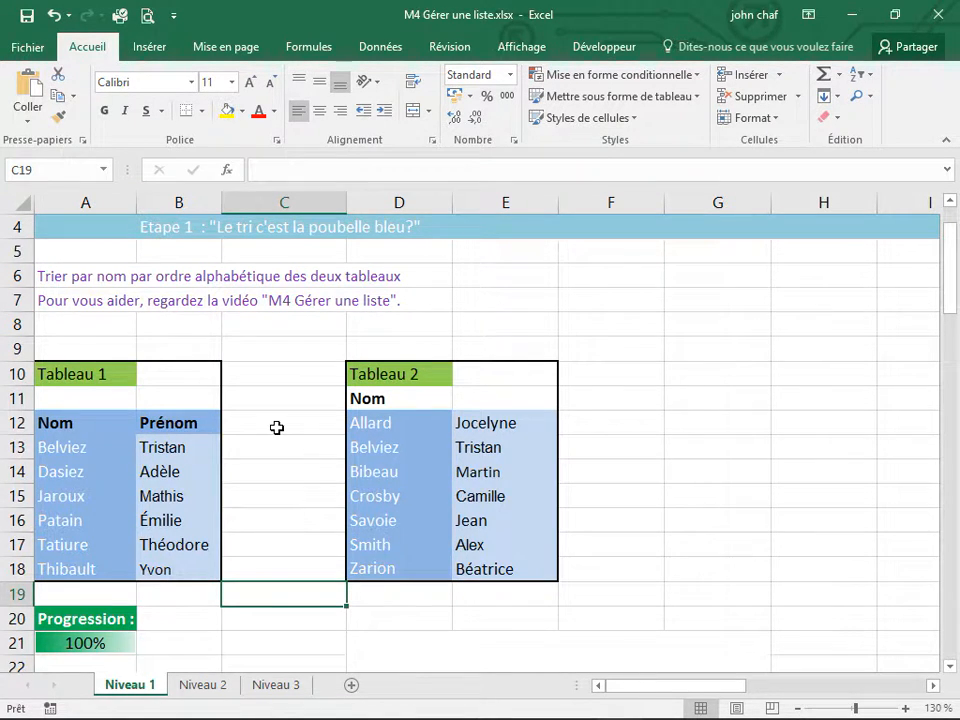
Sort Tableau 1 in Etape 2 (A34:C39) by Note from largest to smallest.
scroll(278, 427, "down", 5)
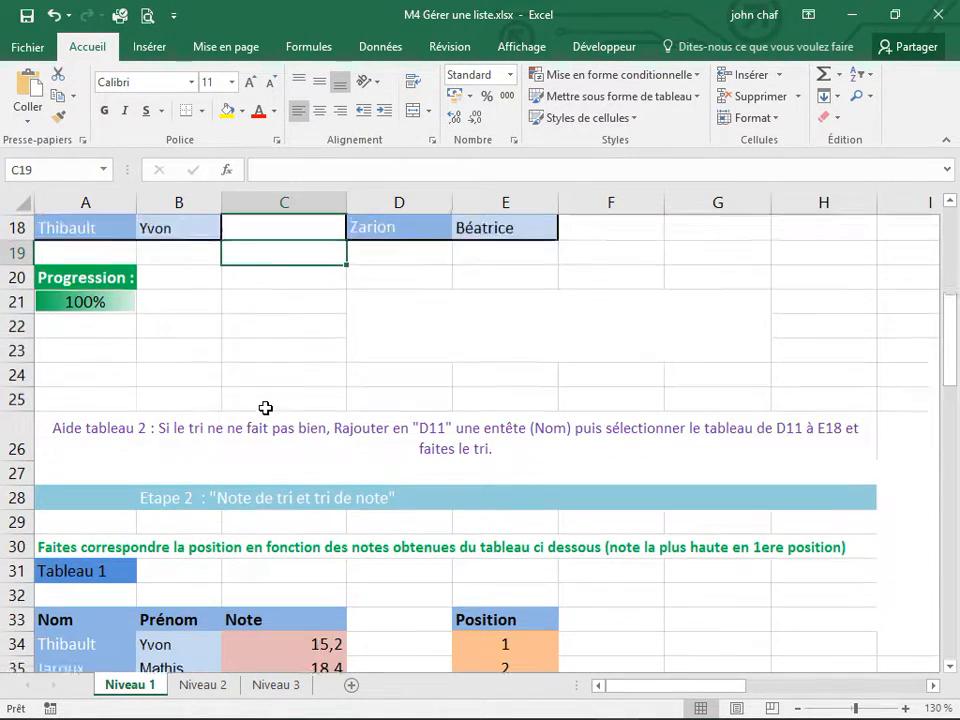
scroll(265, 408, "down", 4)
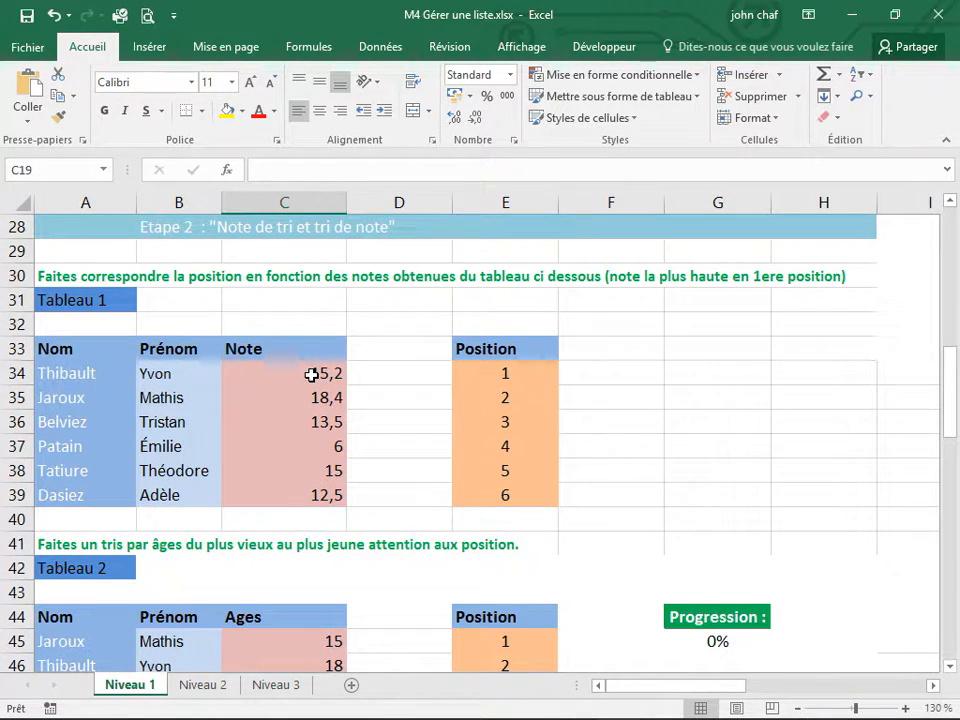
left_click_drag(315, 373, 77, 500)
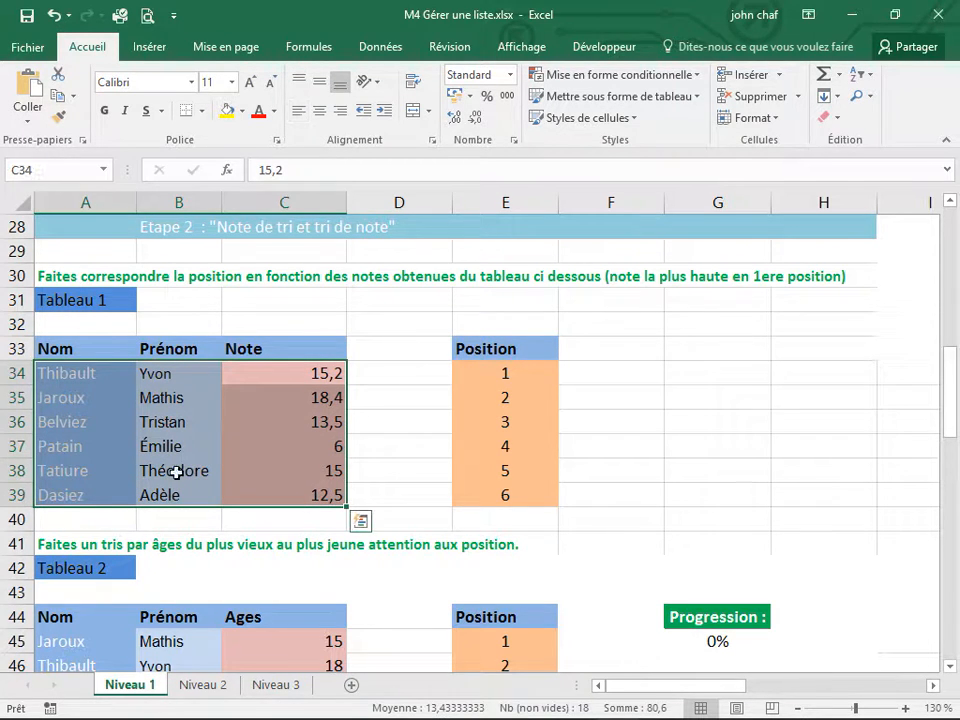
left_click(862, 74)
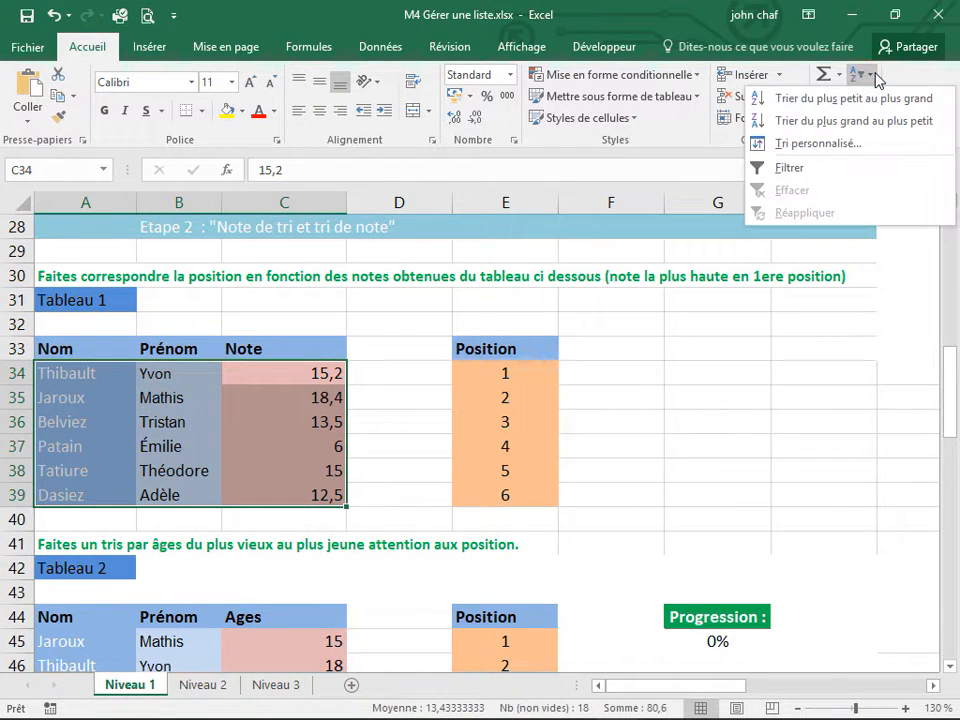
left_click(803, 122)
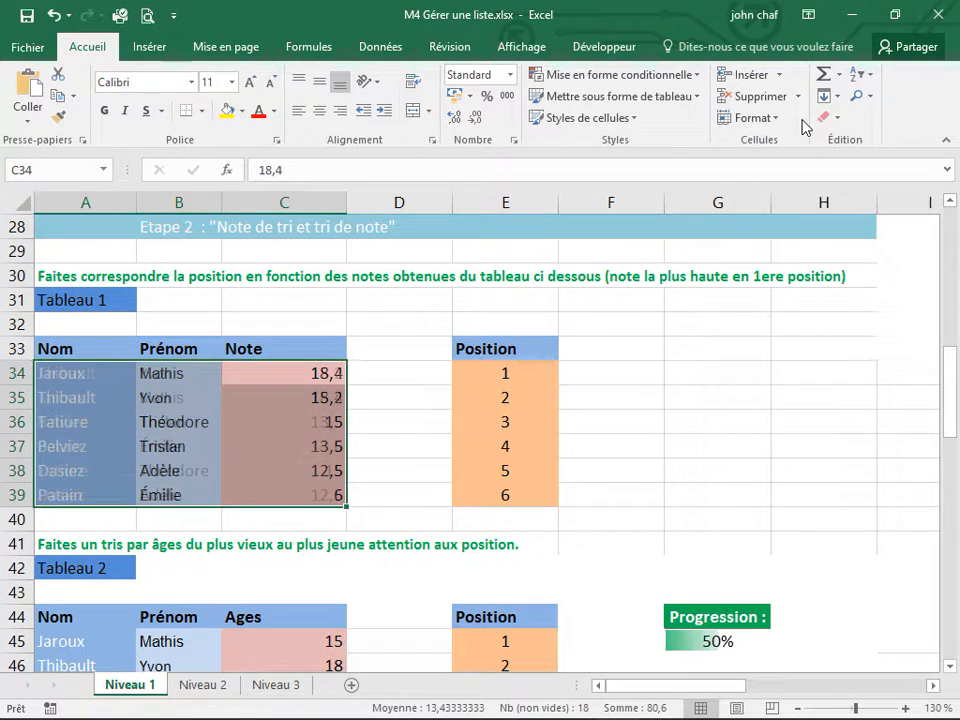
left_click(390, 444)
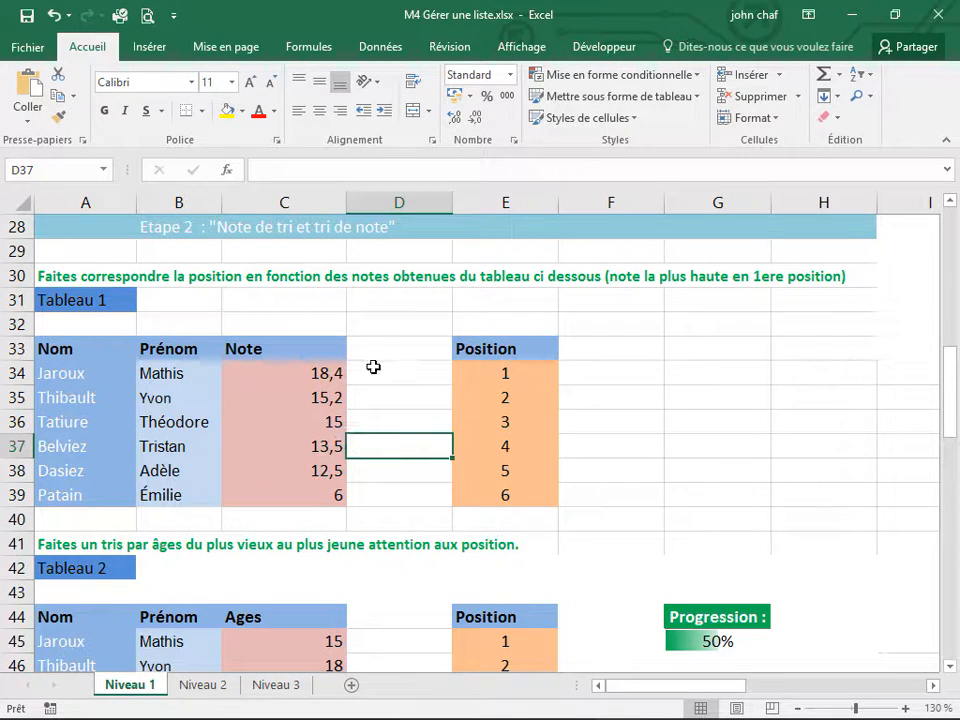
Examine the age-sorting instruction, Tableau 2 with its Position column, and the help note in Etape 2.
scroll(390, 364, "down", 2)
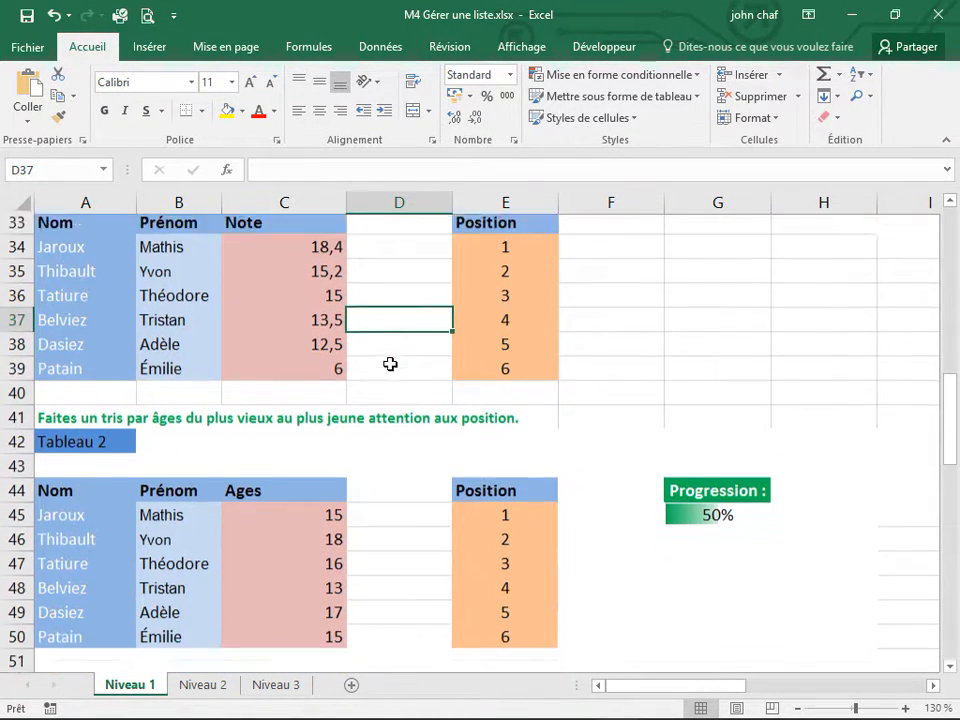
scroll(383, 415, "down", 1)
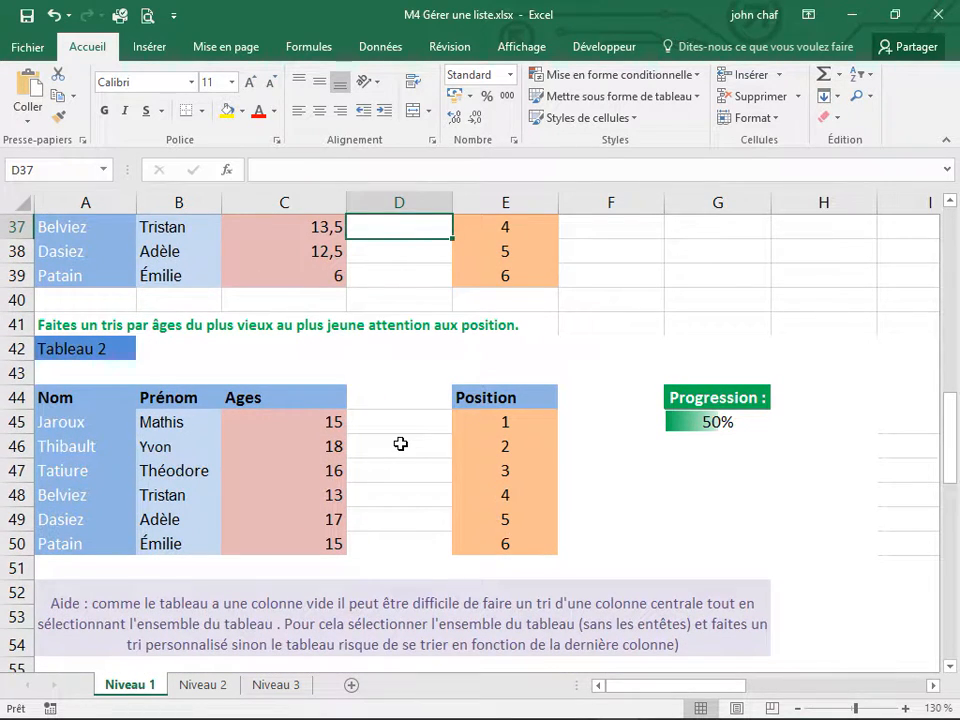
scroll(449, 470, "up", 2)
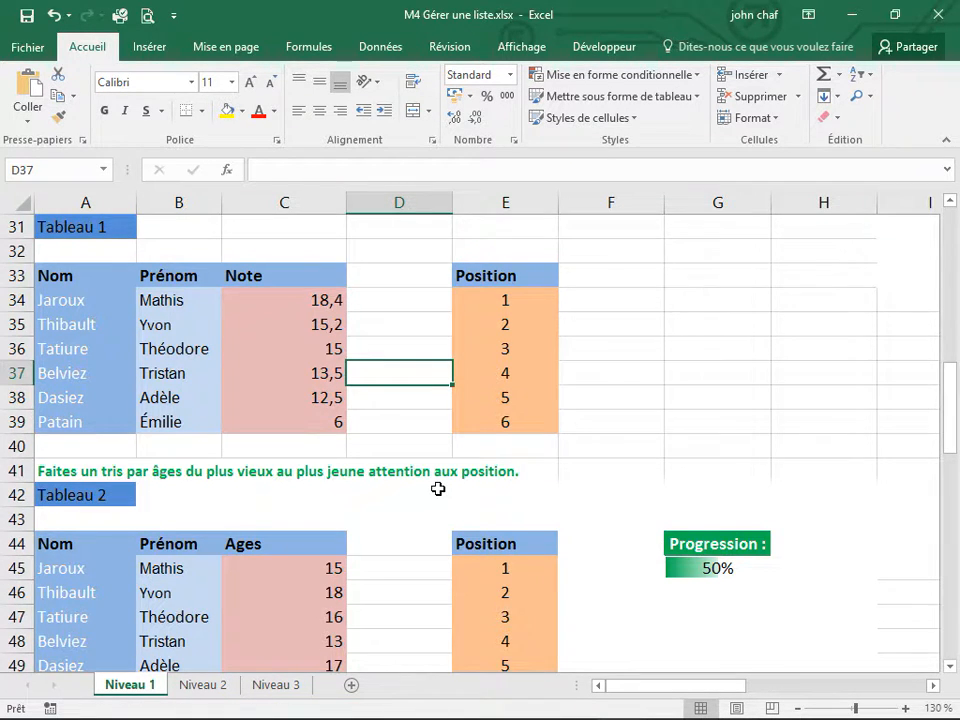
scroll(437, 489, "down", 1)
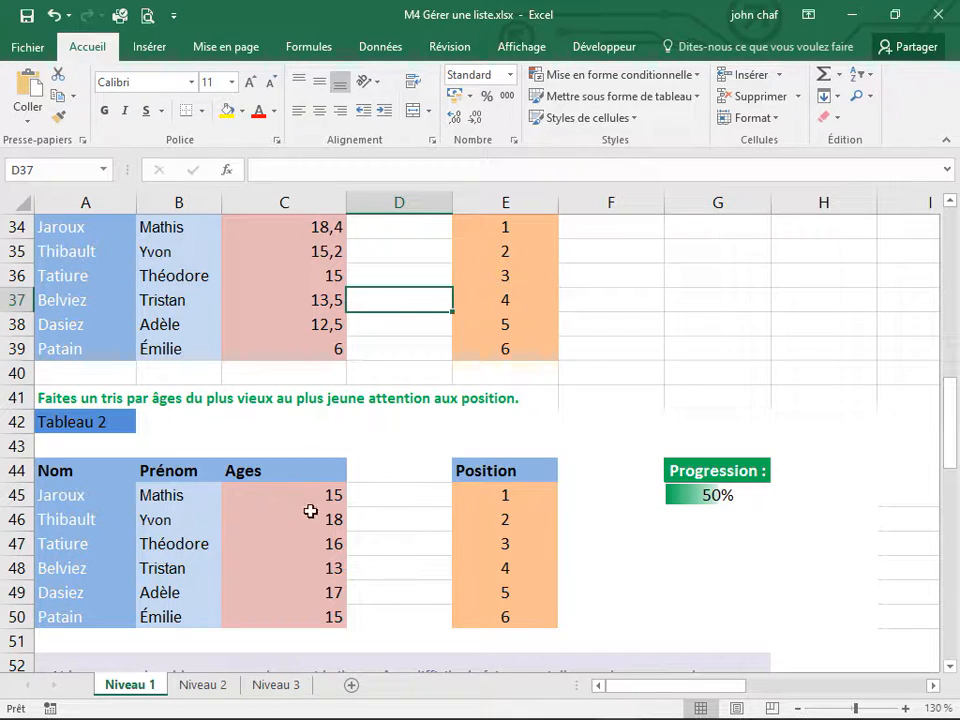
scroll(445, 507, "down", 1)
scroll(445, 507, "down", 1)
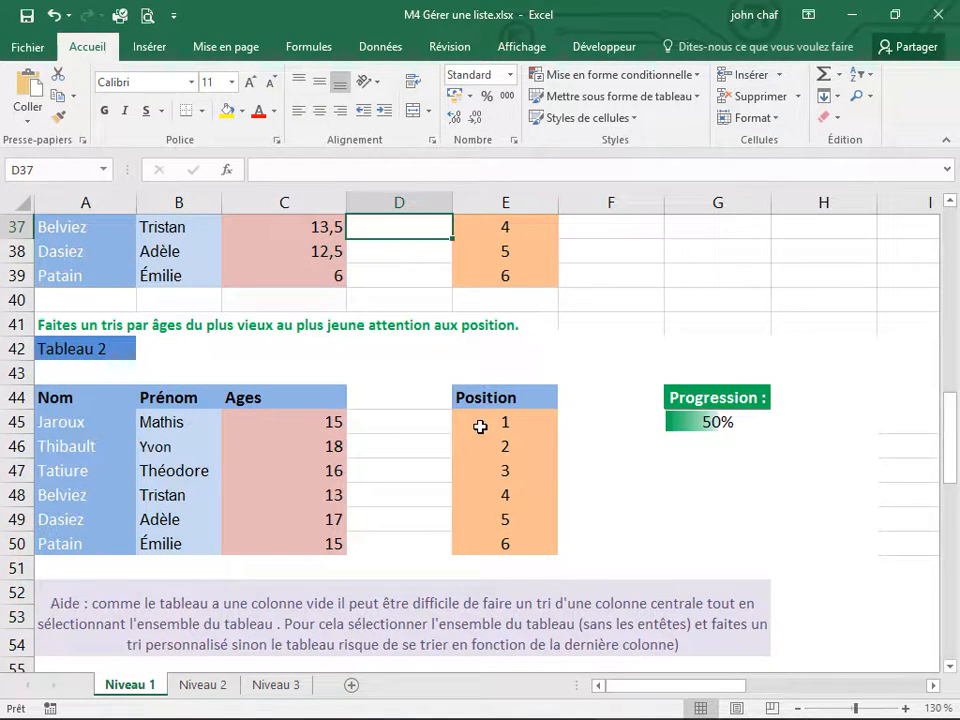
Try to sort only A45:C50 of Tableau 2 by age from smallest to largest, and undo that sort.
left_click_drag(331, 425, 103, 545)
left_click(859, 74)
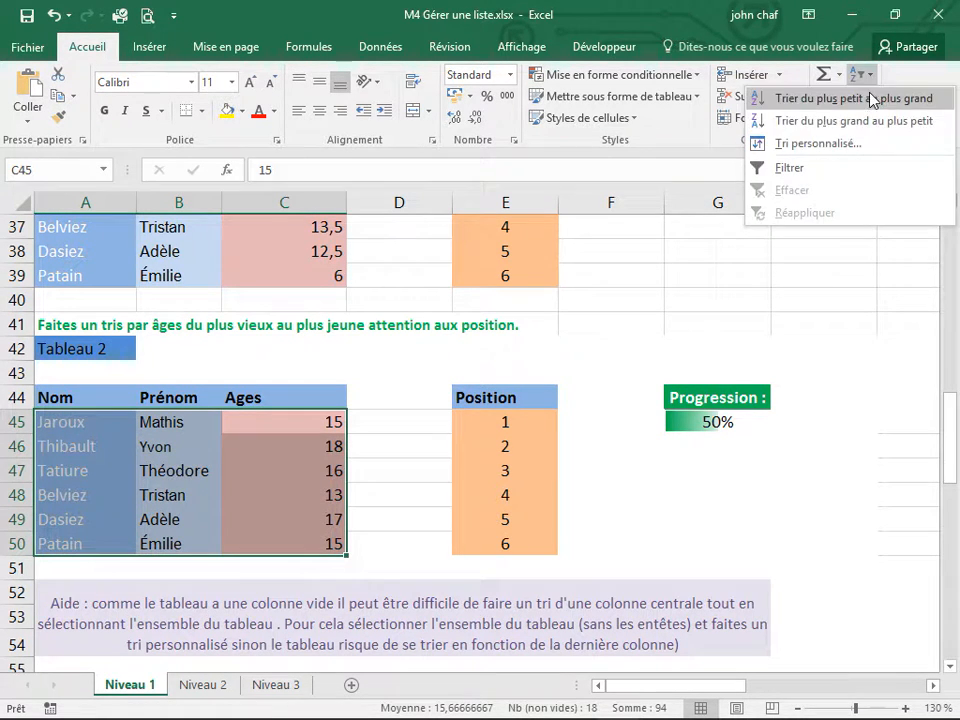
left_click(839, 100)
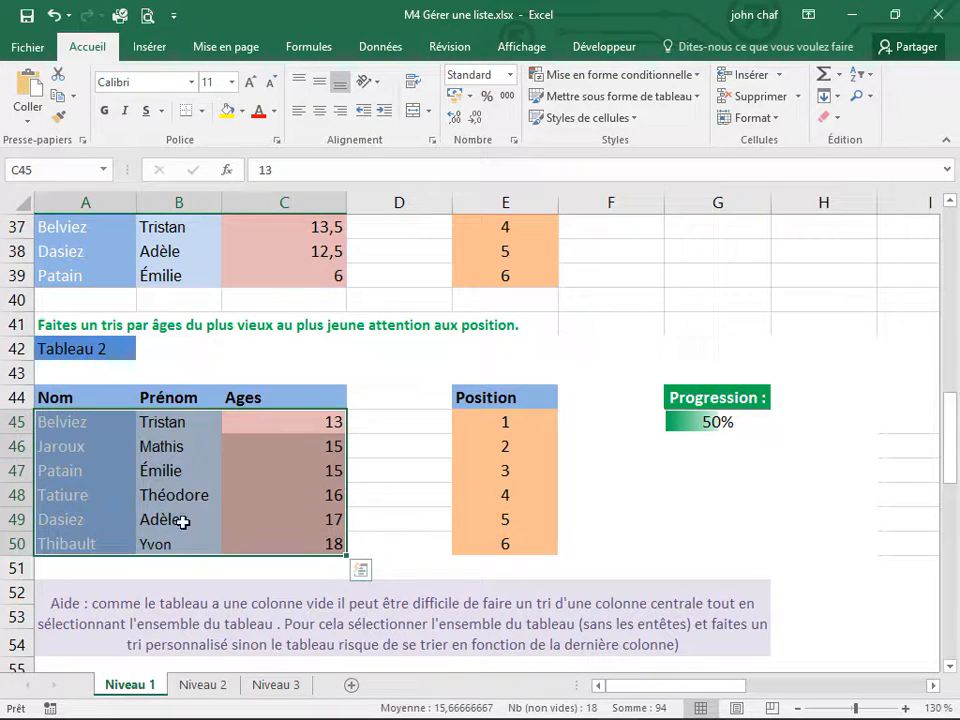
left_click_drag(80, 519, 150, 520)
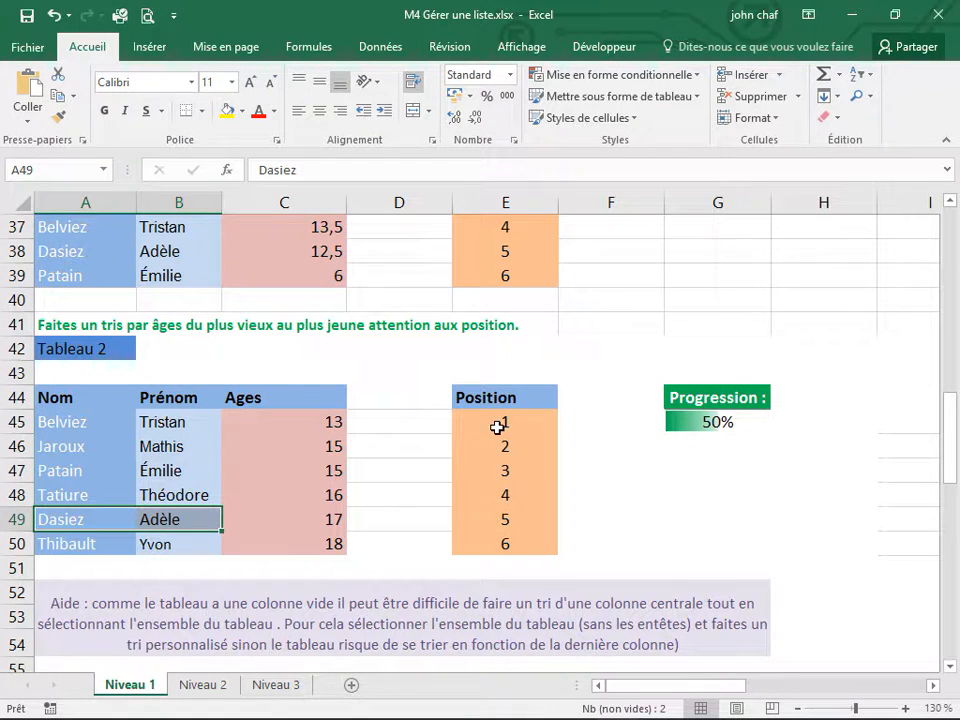
key("ctrl+z")
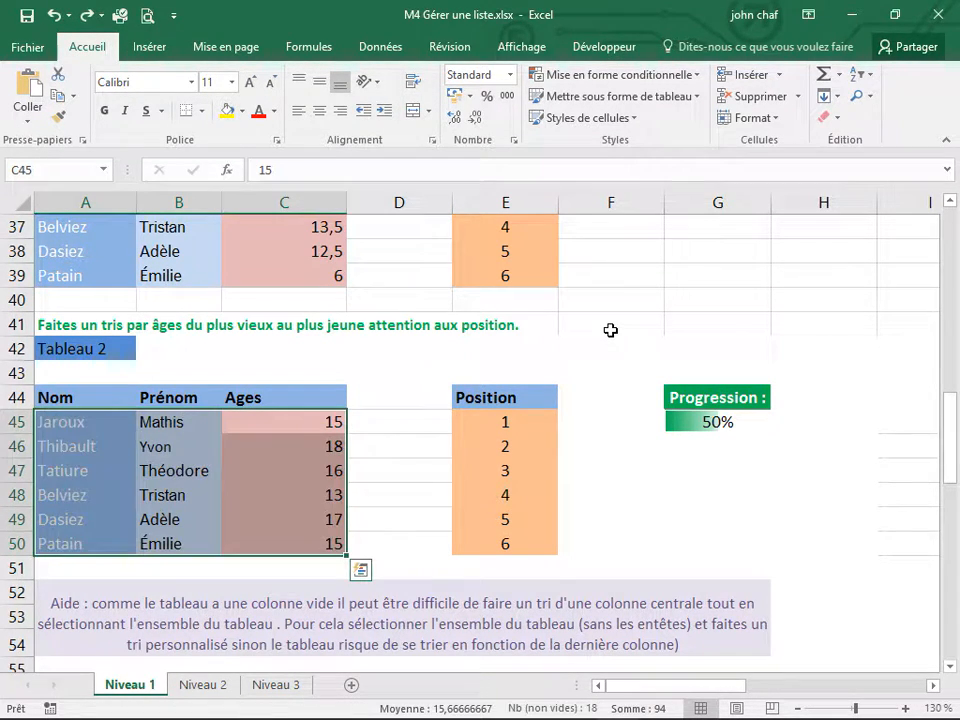
Select Tableau 2's data rows including the Position column (A45:E50) and sort them by Position from largest to smallest.
left_click(400, 468)
left_click_drag(505, 418, 90, 543)
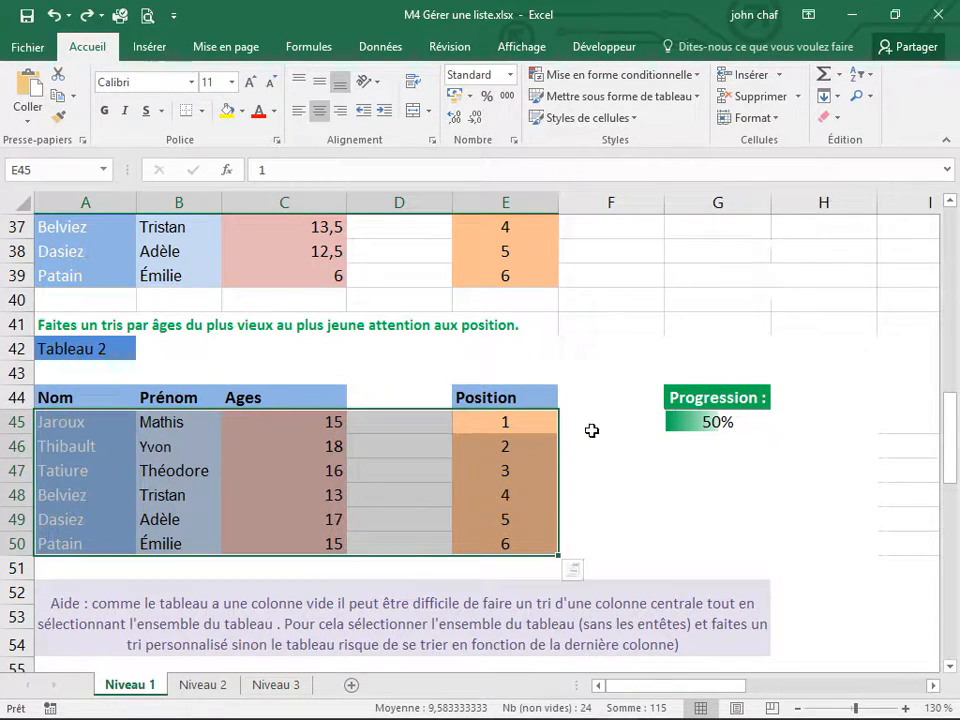
left_click(862, 95)
left_click(842, 121)
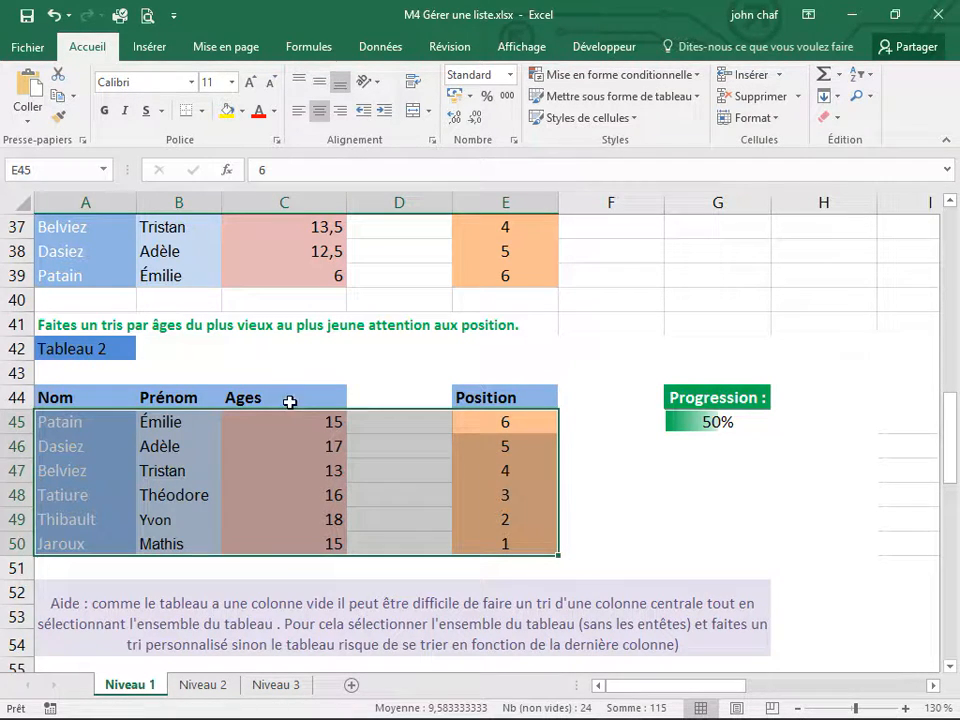
Apply a custom sort to A45:E50 on the values of Colonne C, from largest to smallest.
left_click(876, 80)
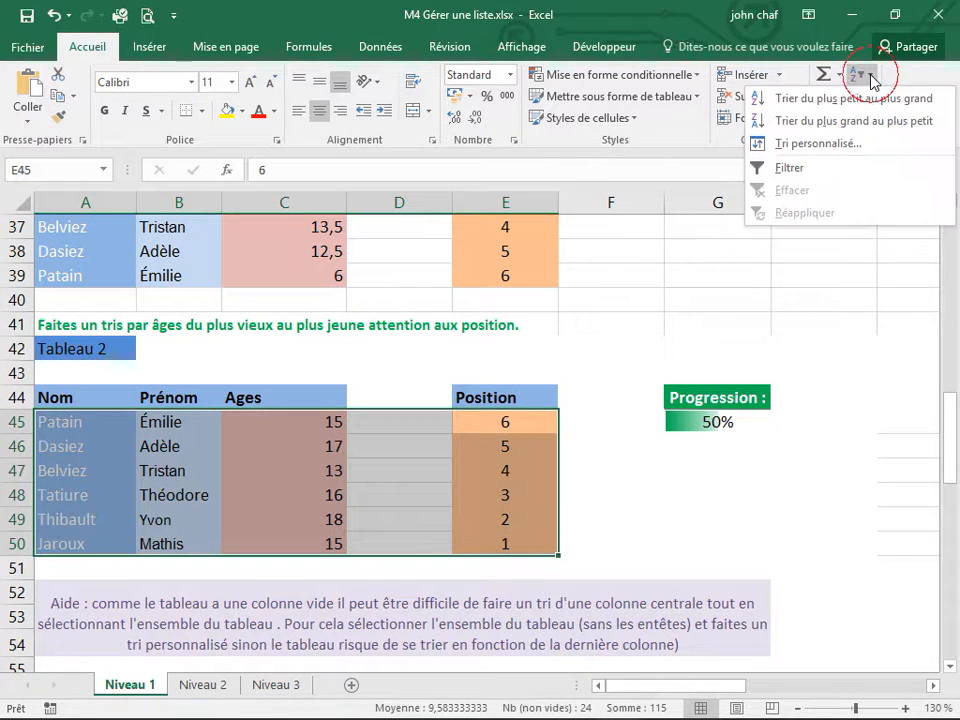
left_click(799, 146)
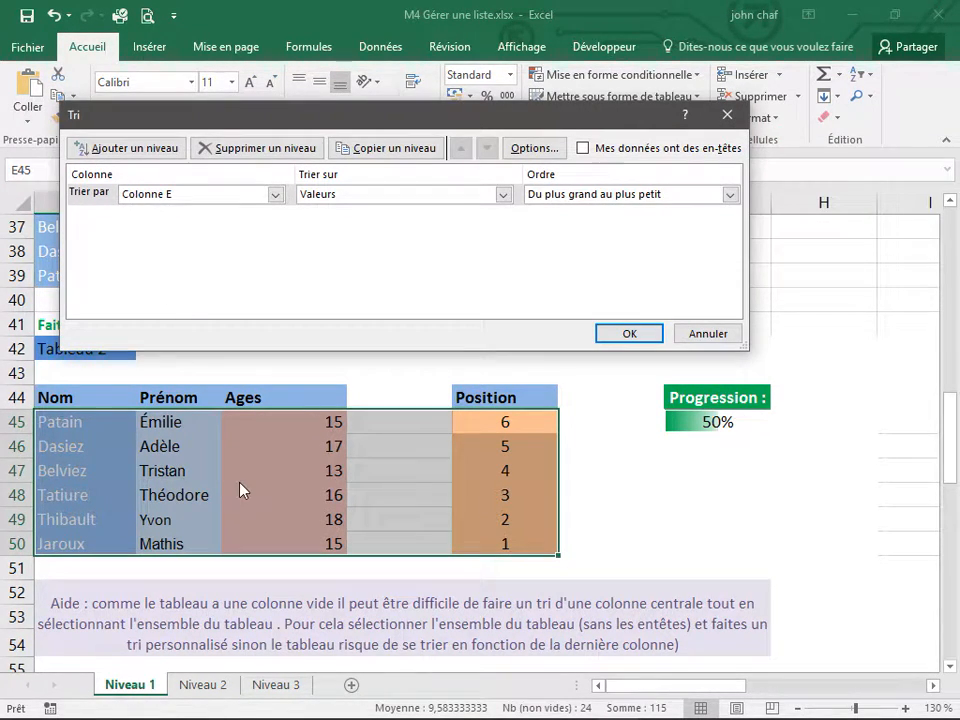
left_click_drag(260, 124, 266, 152)
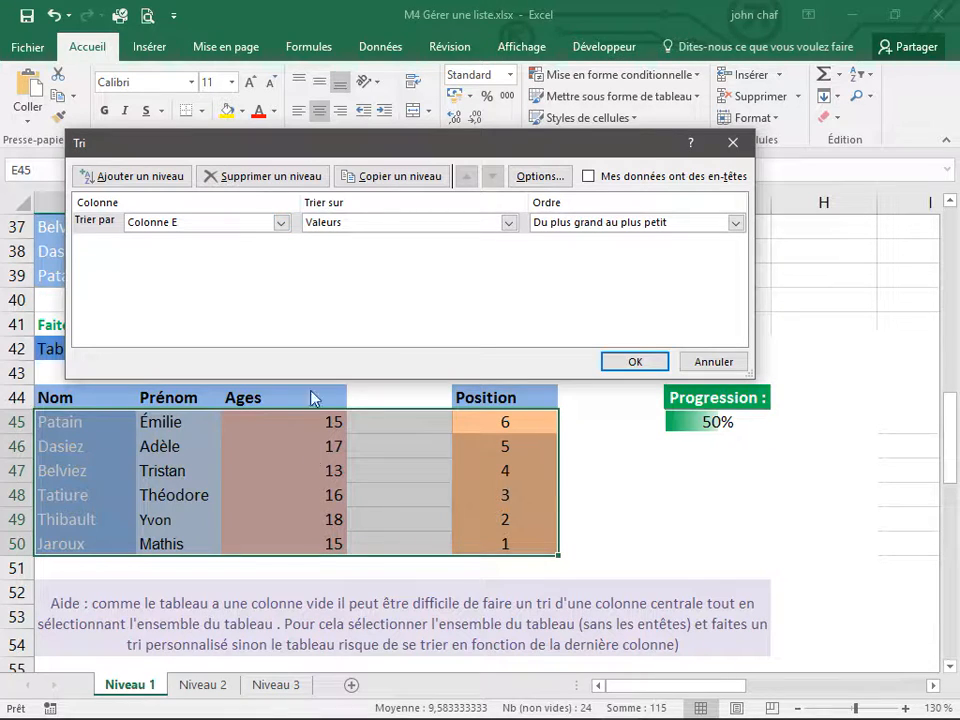
left_click(281, 222)
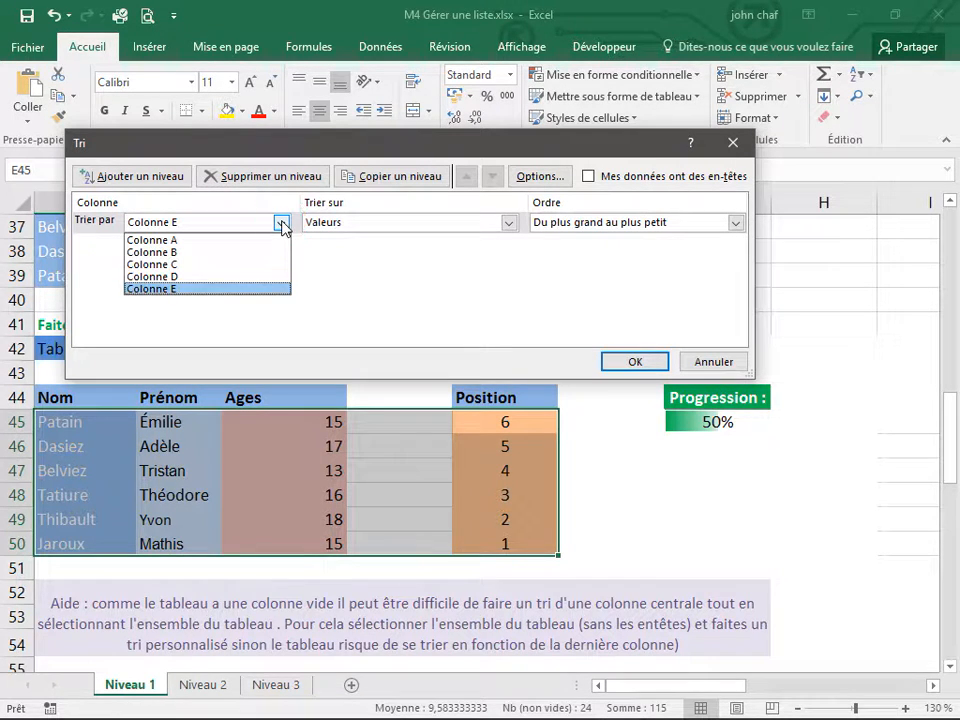
left_click(172, 266)
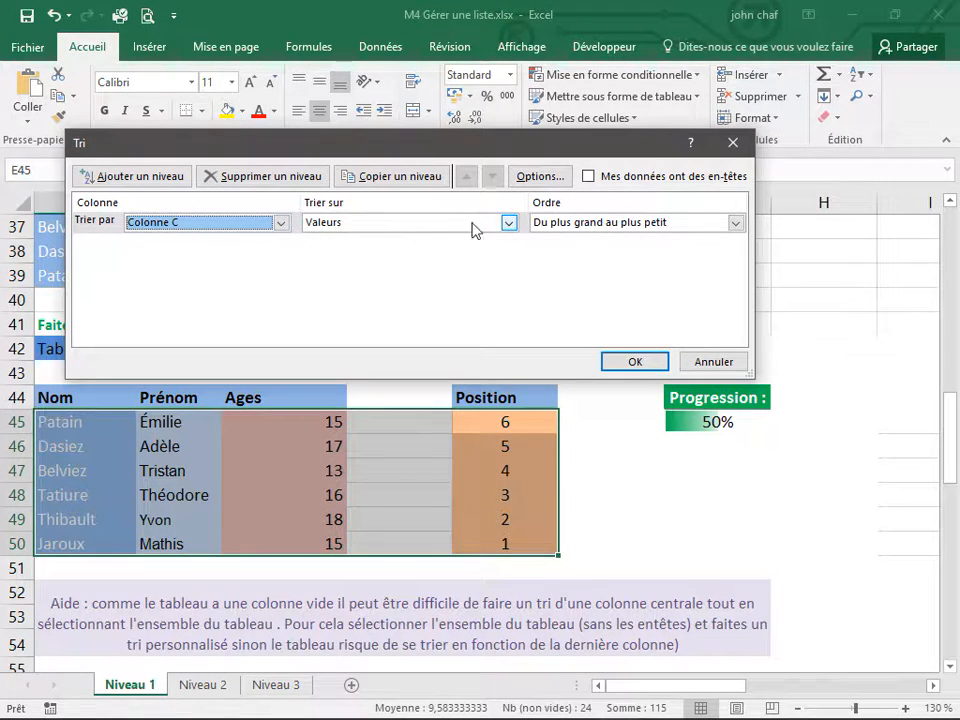
left_click(508, 224)
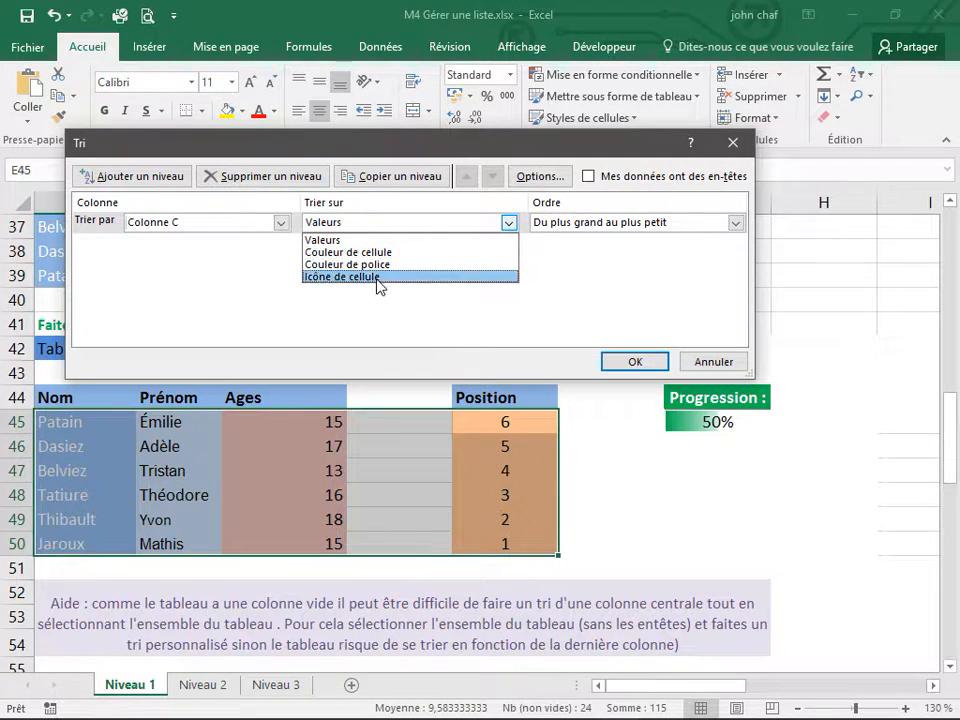
left_click(509, 226)
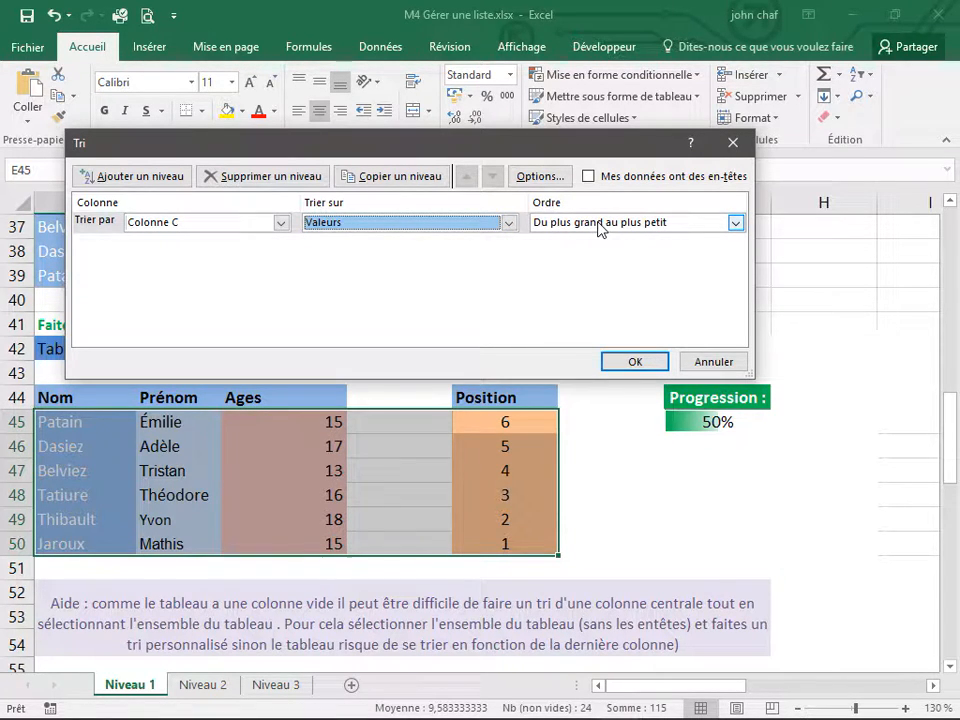
left_click(632, 363)
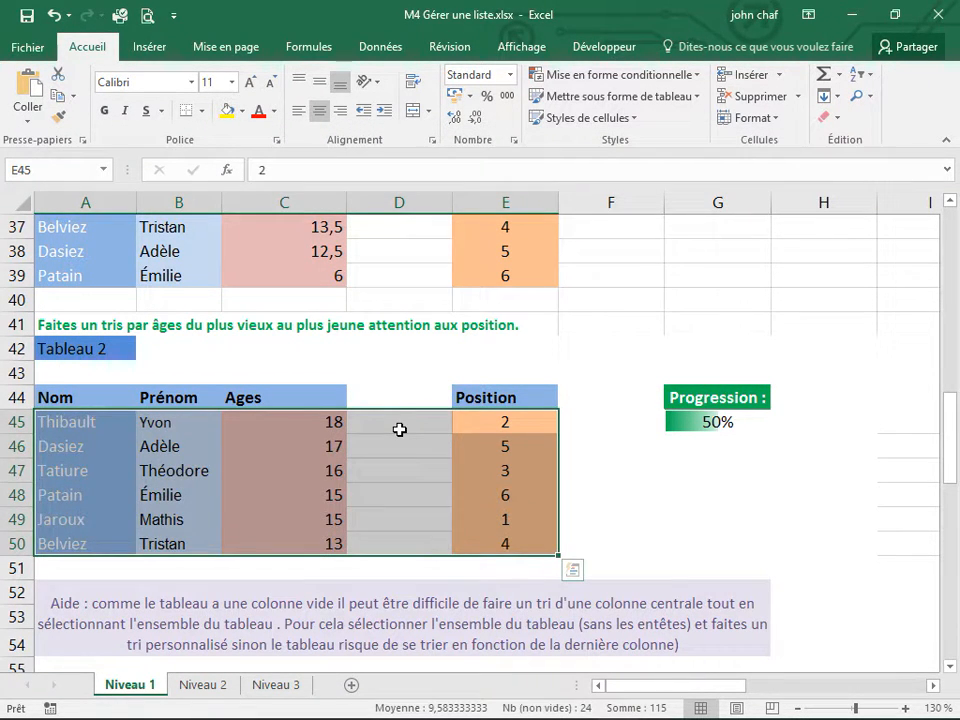
left_click(399, 429)
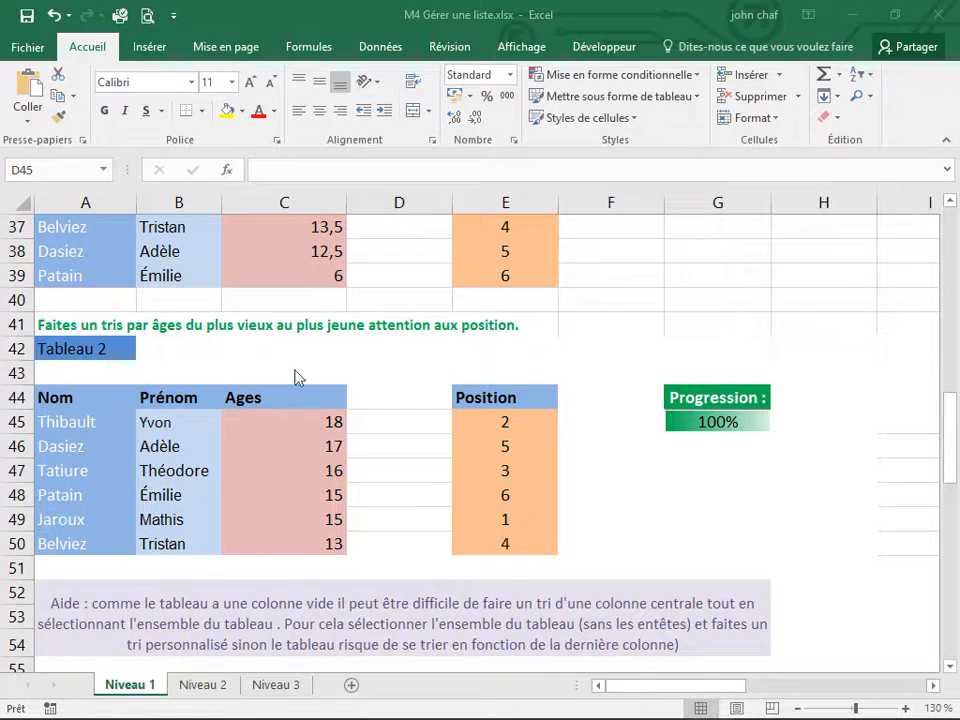
left_click(399, 431)
Start a custom sort of Tableau 3's data rows (A60:E65) with Colonne E as the first level, values from A to Z.
scroll(393, 431, "down", 3)
scroll(393, 431, "down", 2)
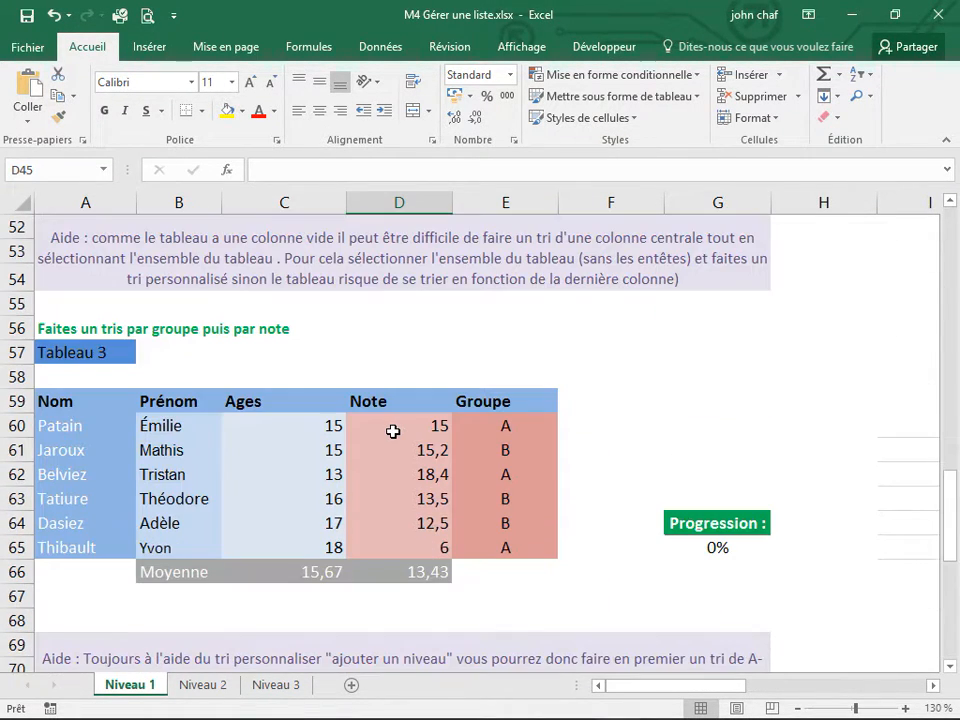
scroll(341, 344, "down", 1)
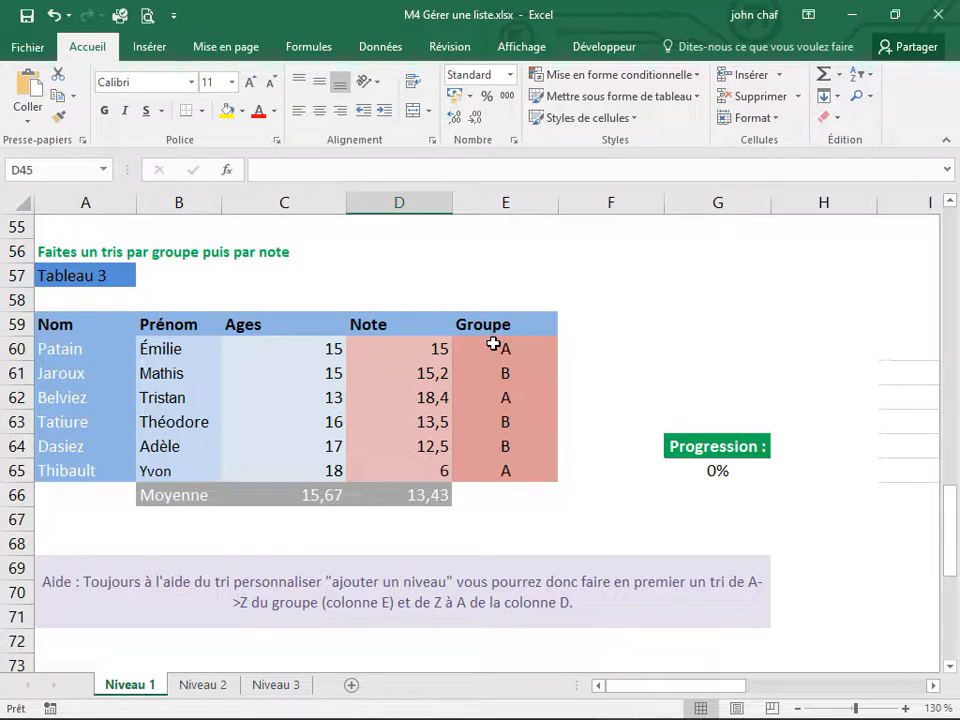
left_click_drag(491, 339, 92, 465)
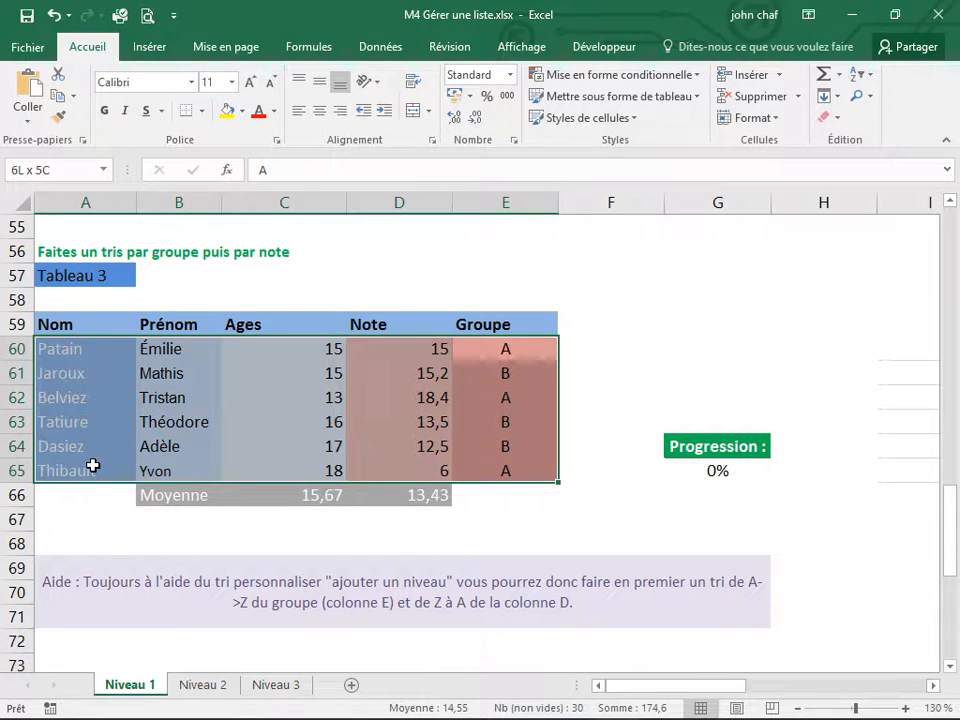
left_click(860, 75)
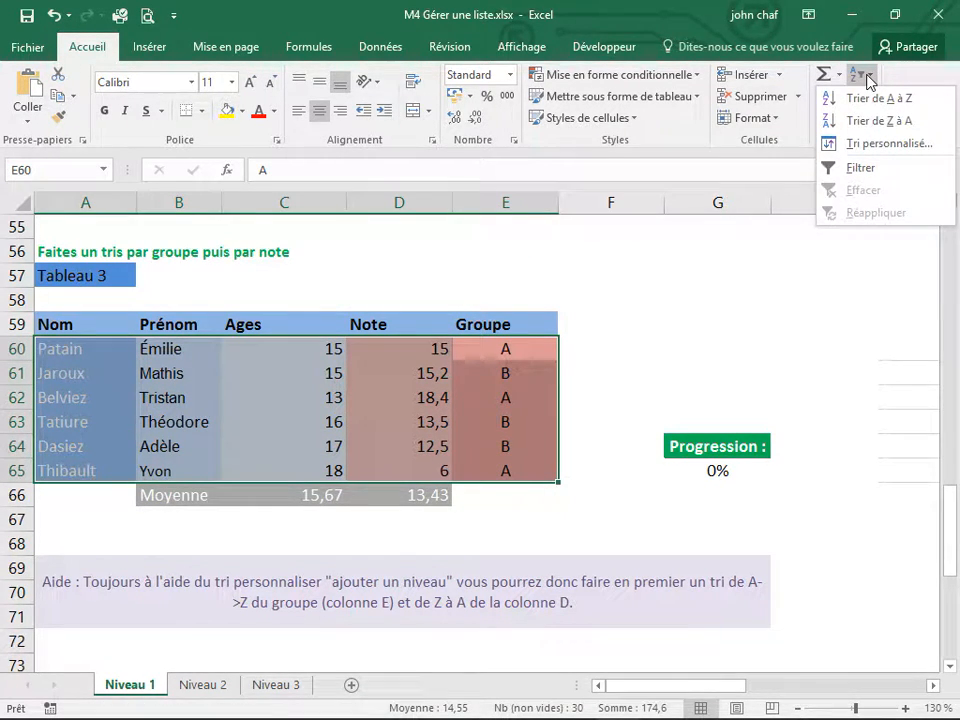
left_click(855, 145)
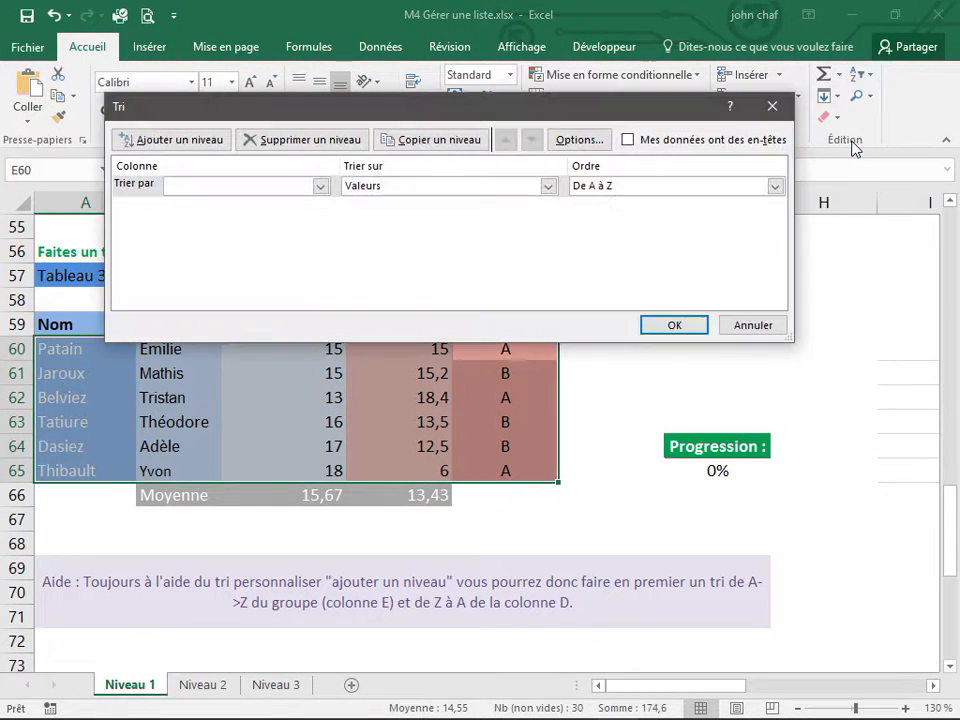
left_click_drag(386, 109, 388, 502)
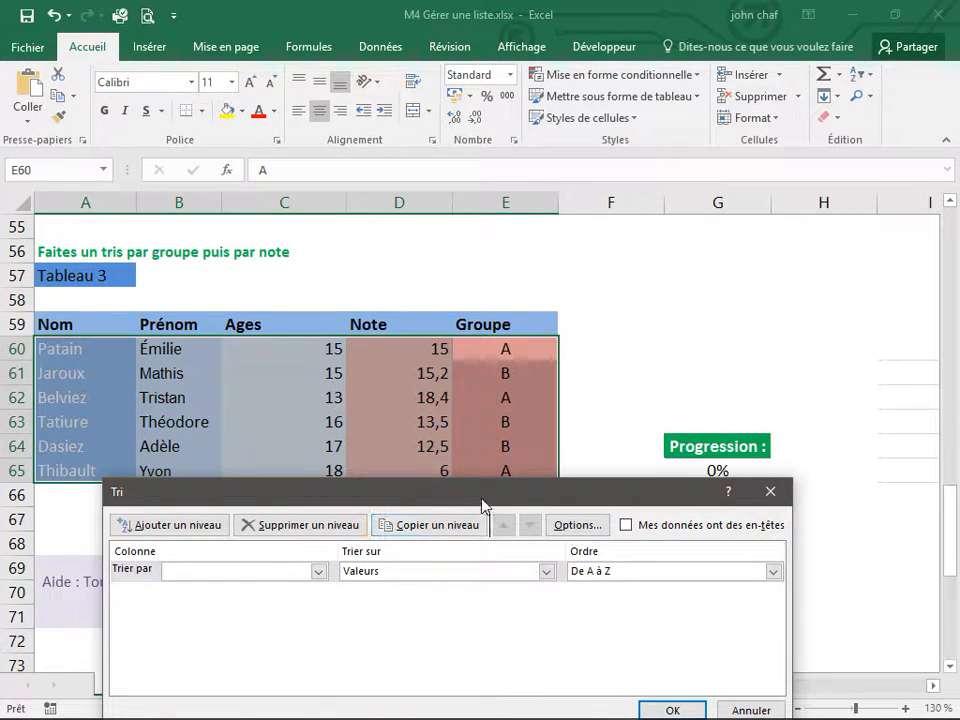
left_click_drag(482, 500, 476, 180)
left_click(312, 248)
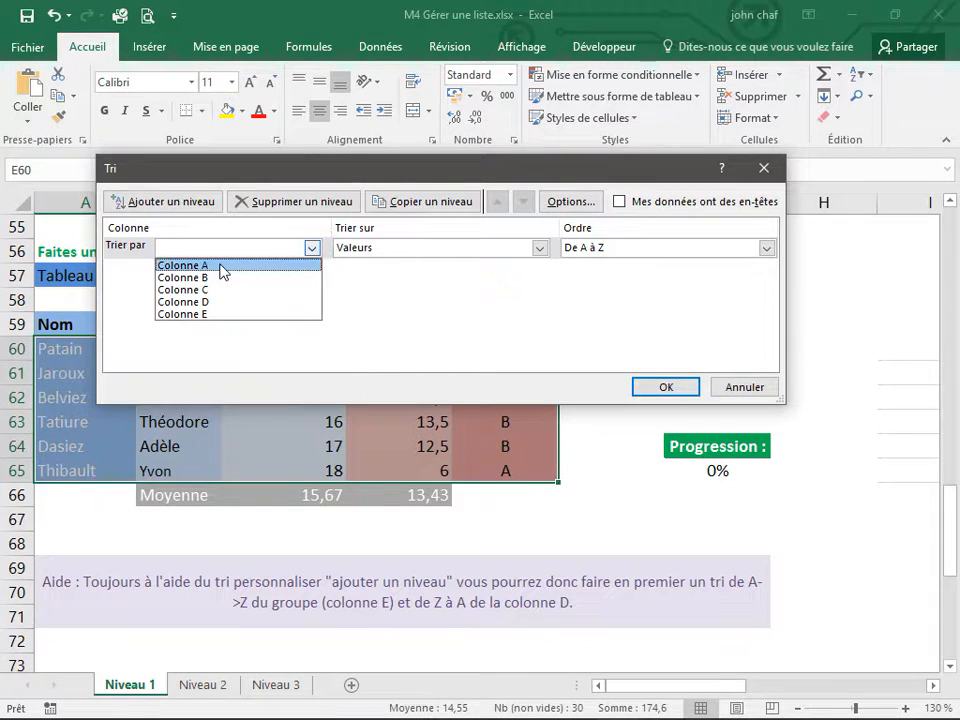
left_click(203, 315)
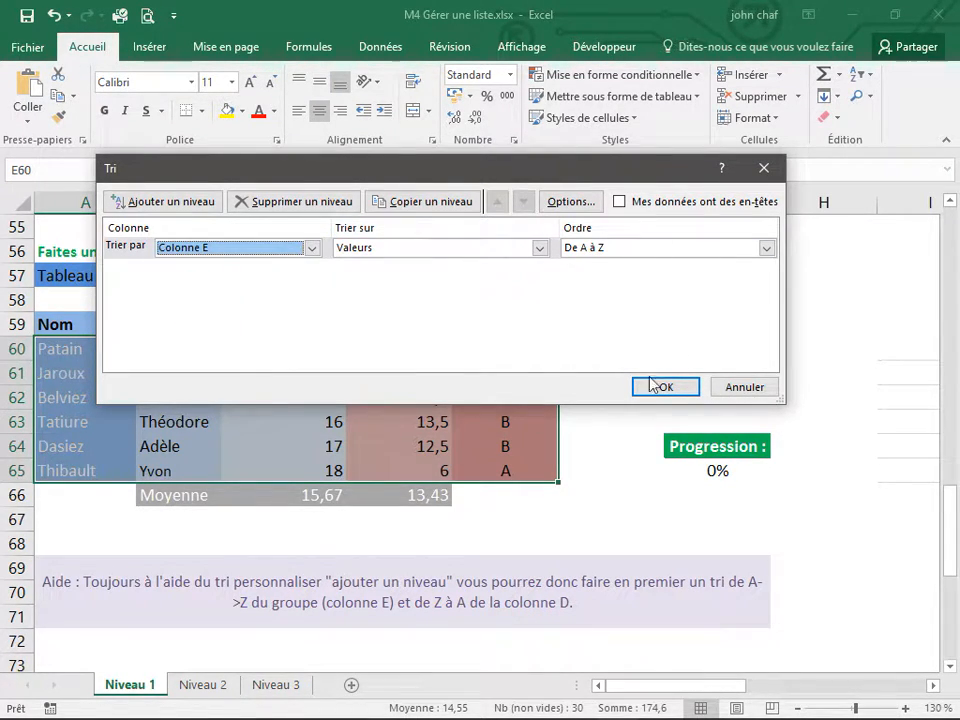
left_click_drag(497, 170, 524, 72)
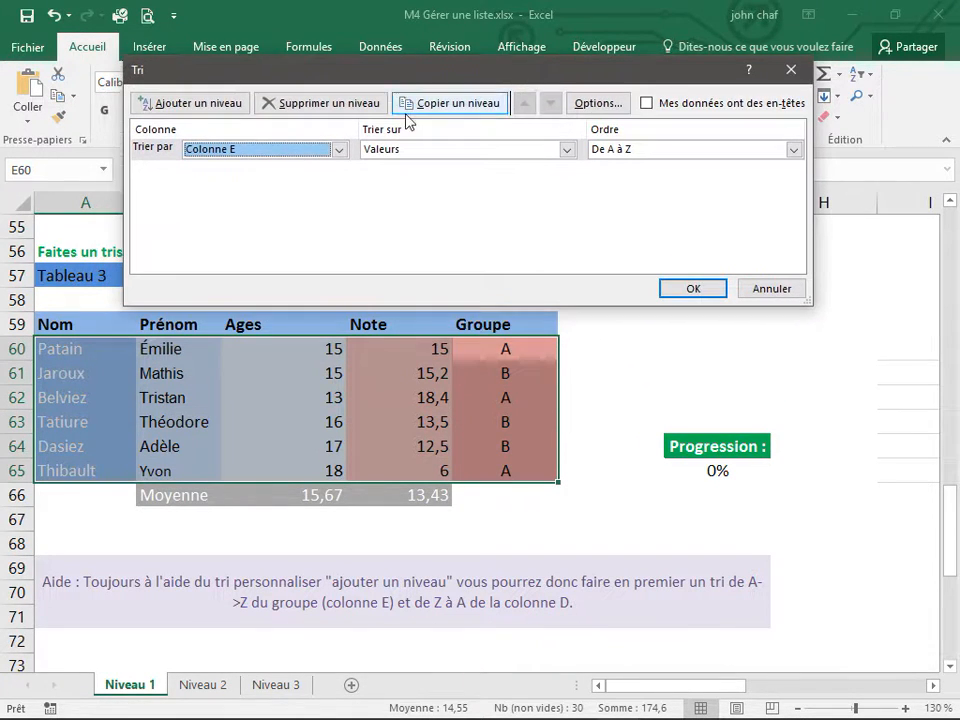
Add a second sort level on the values of Colonne D from largest to smallest, apply the sort, and check each group's first note.
left_click(170, 106)
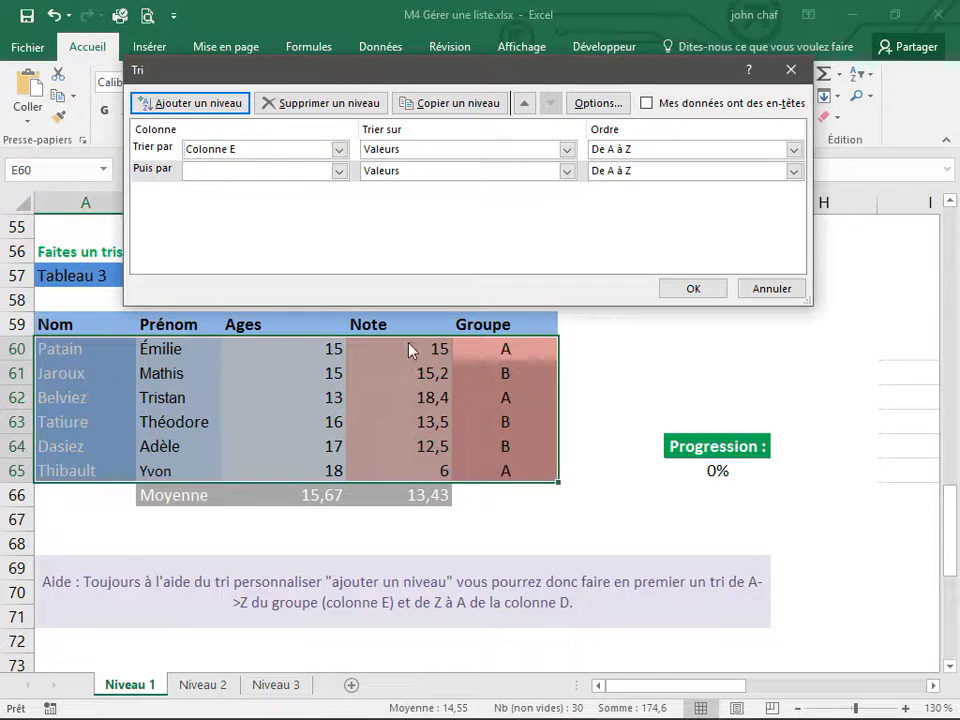
left_click(340, 172)
left_click(240, 226)
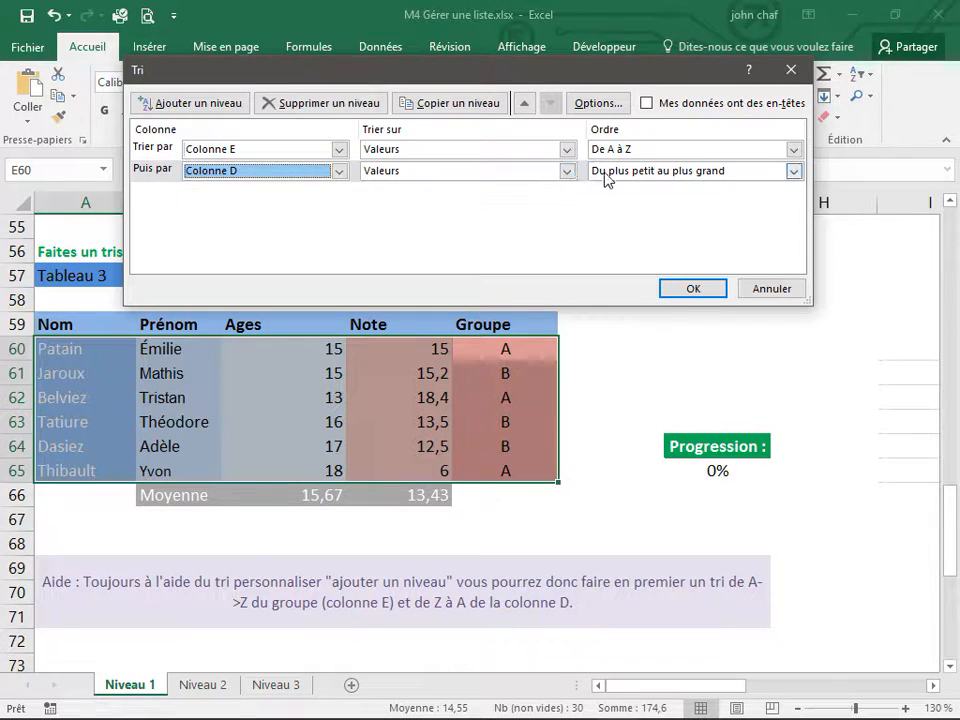
left_click(794, 172)
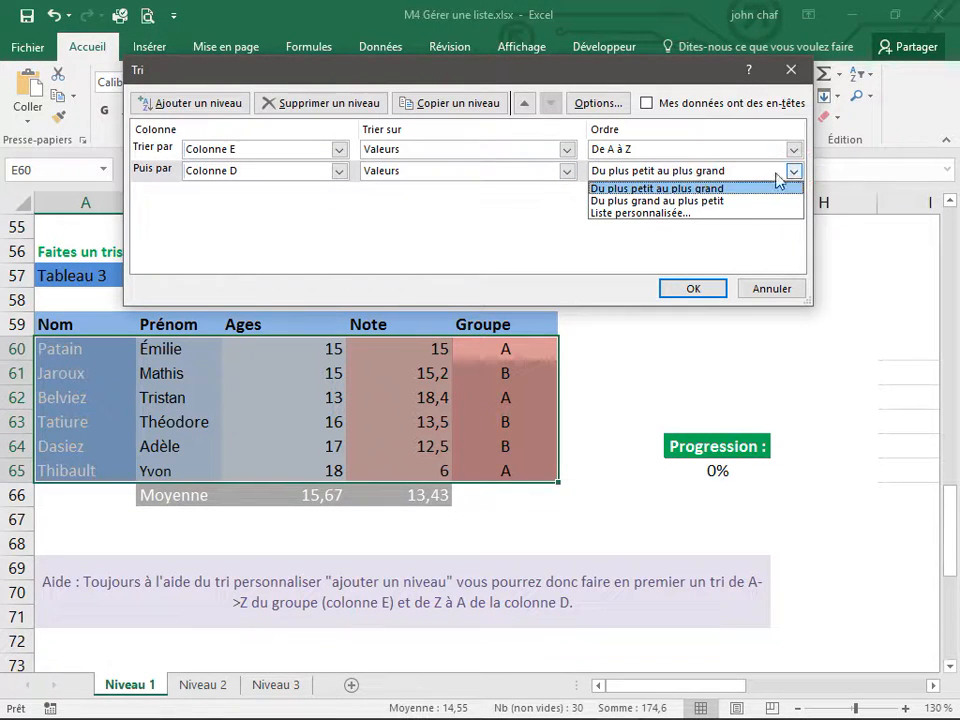
left_click(680, 198)
left_click(683, 292)
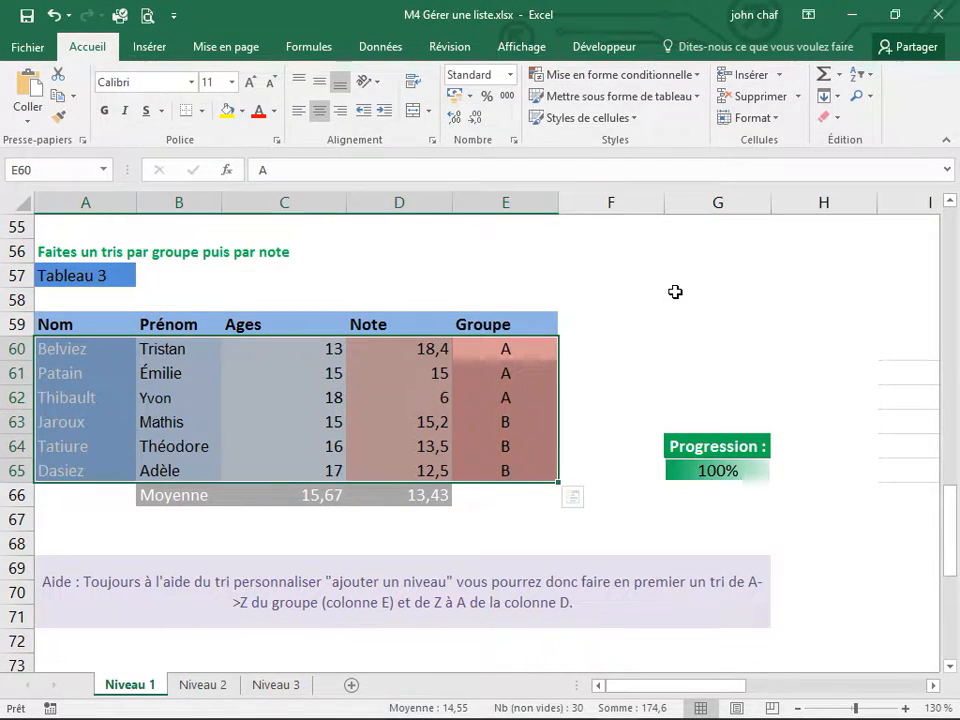
left_click(589, 343)
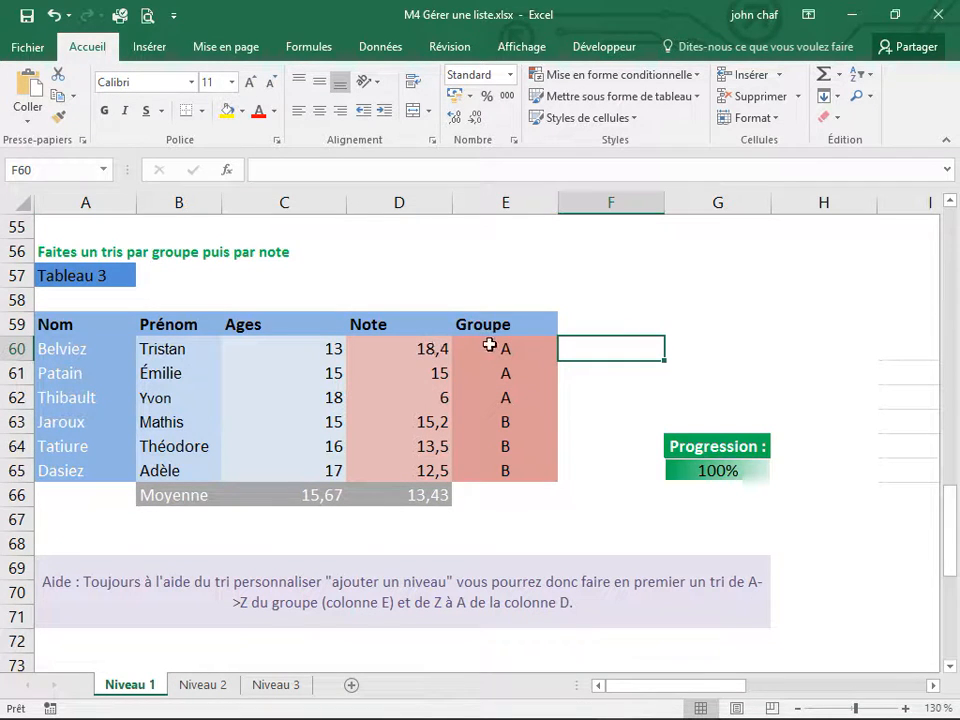
left_click_drag(488, 345, 420, 347)
left_click_drag(496, 427, 407, 424)
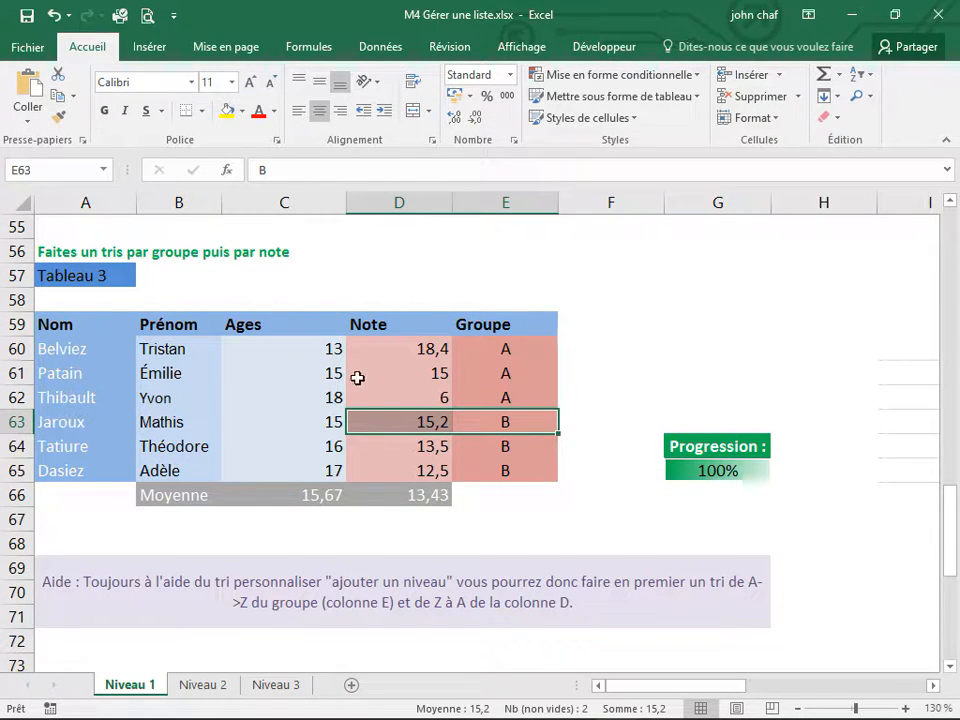
Examine the Etape 1 instructions and the whole contact list from row 16 to row 58 on the Niveau 2 sheet.
scroll(283, 450, "down", 2)
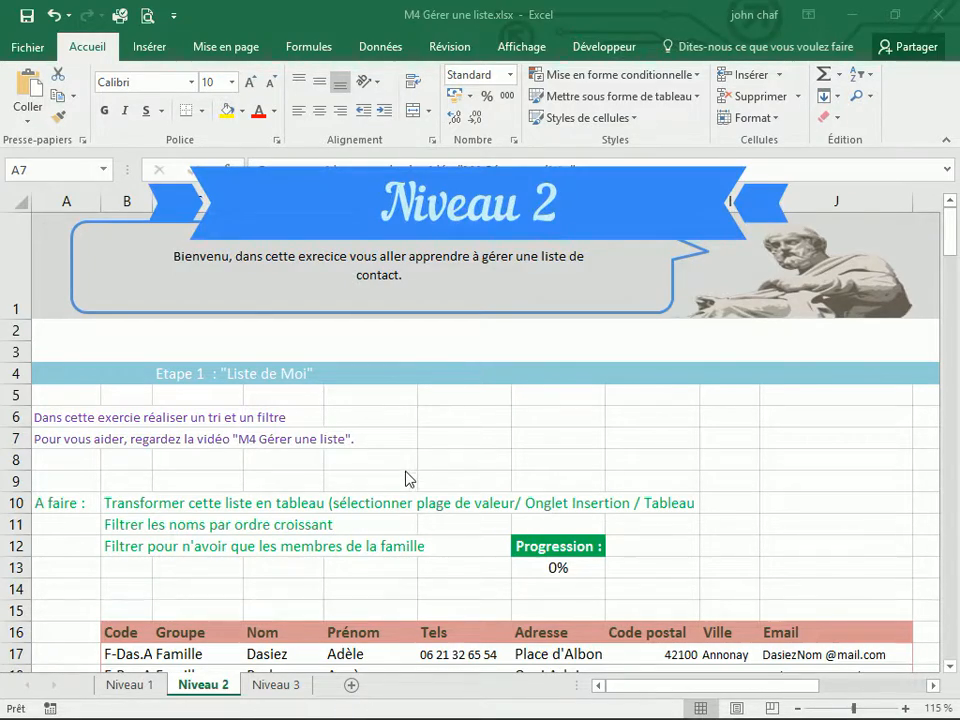
scroll(452, 550, "down", 13)
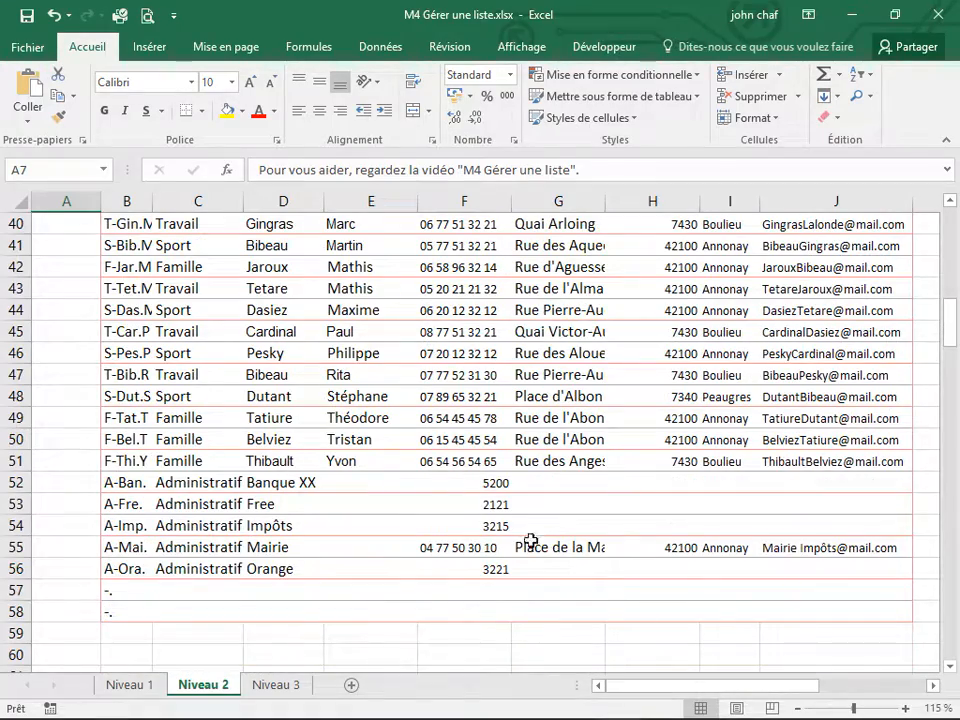
scroll(545, 576, "down", 2)
scroll(500, 569, "up", 2)
scroll(472, 552, "up", 4)
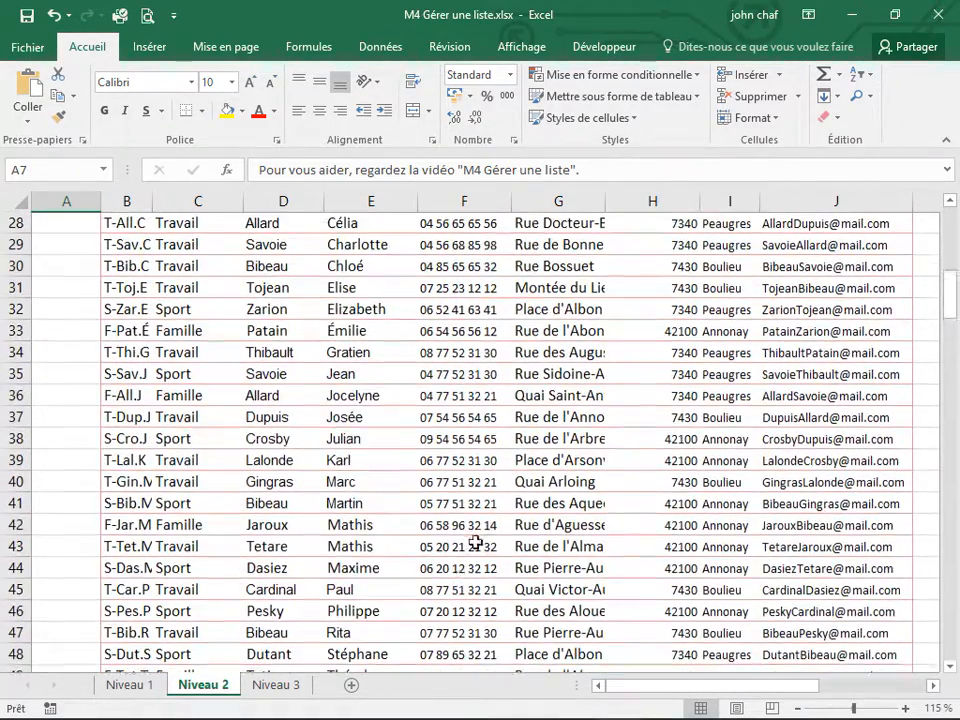
scroll(328, 490, "up", 5)
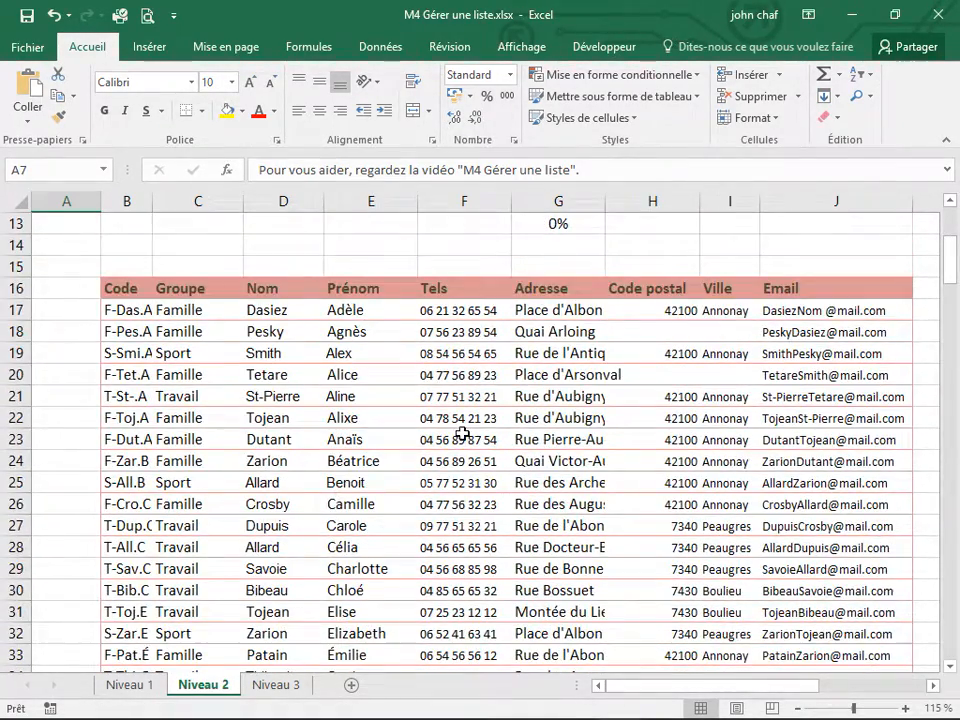
scroll(424, 490, "up", 2)
scroll(425, 487, "up", 1)
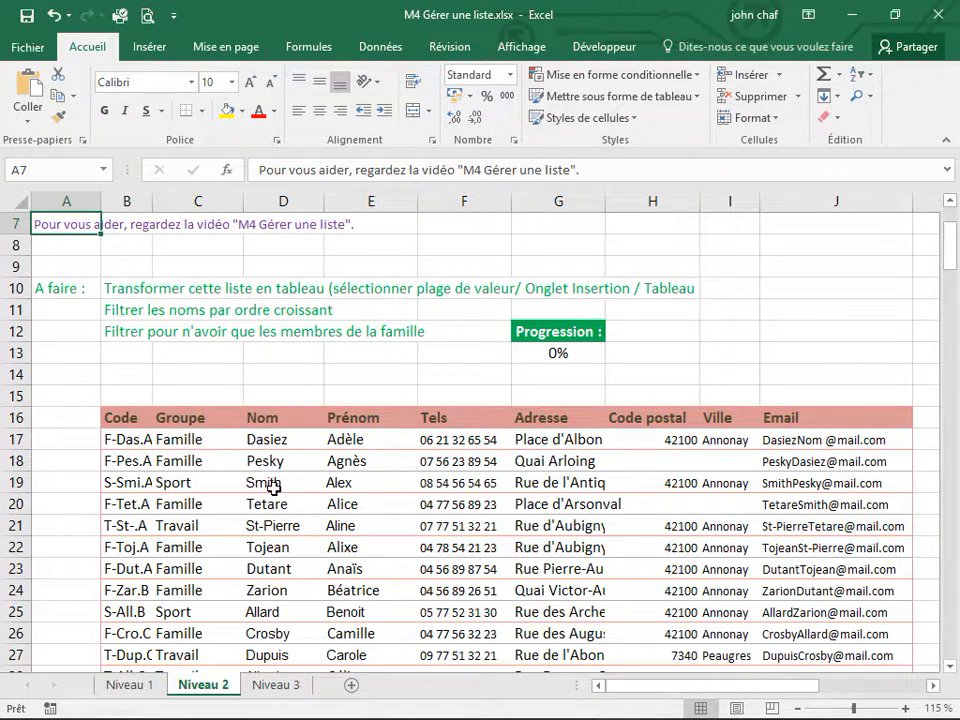
Convert the contact list B16:J58 on the Niveau 2 sheet into a table with headers.
left_click_drag(128, 418, 900, 476)
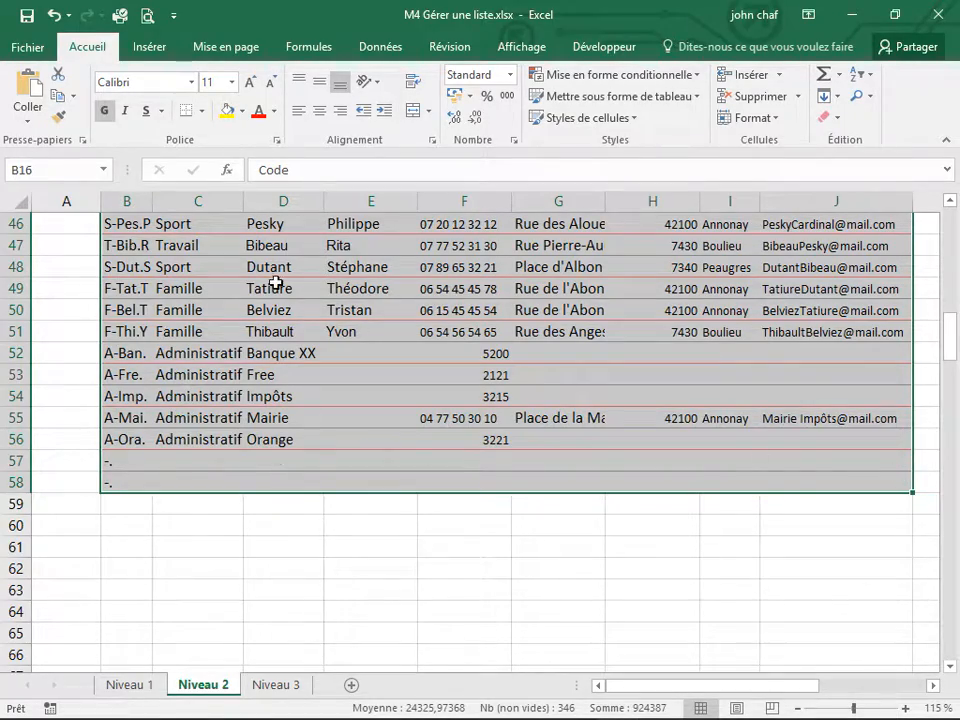
scroll(420, 448, "up", 7)
scroll(306, 535, "up", 5)
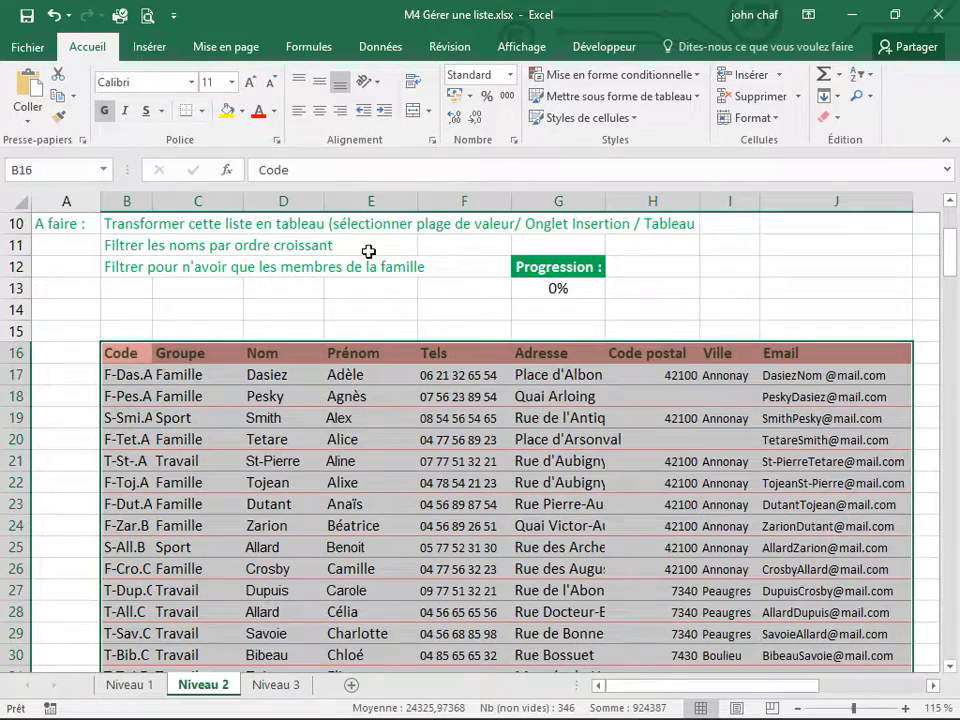
left_click(149, 48)
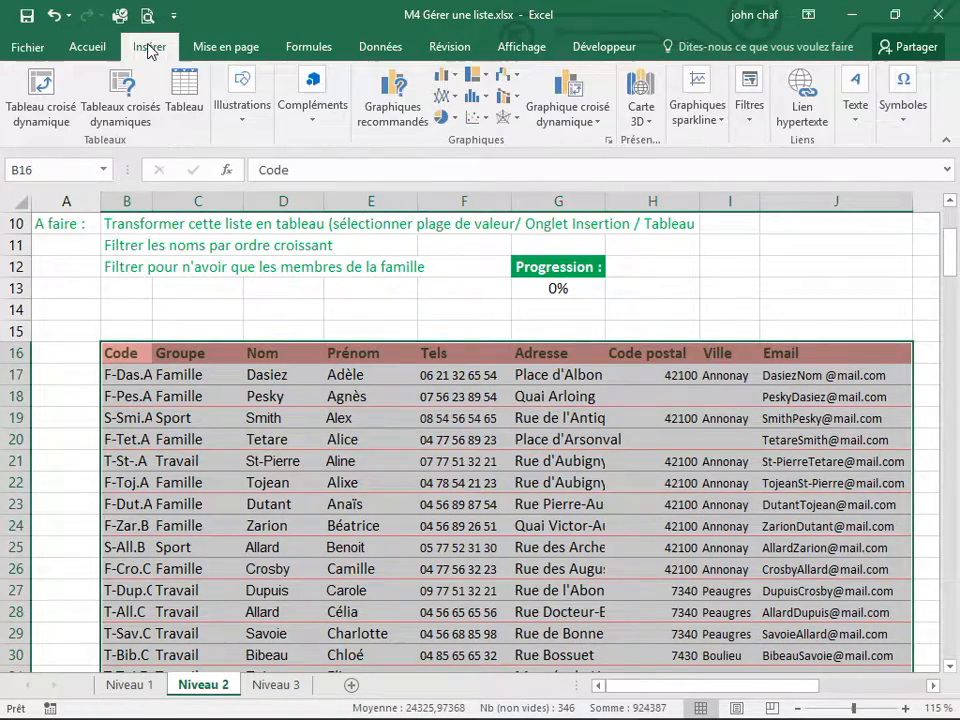
left_click(186, 92)
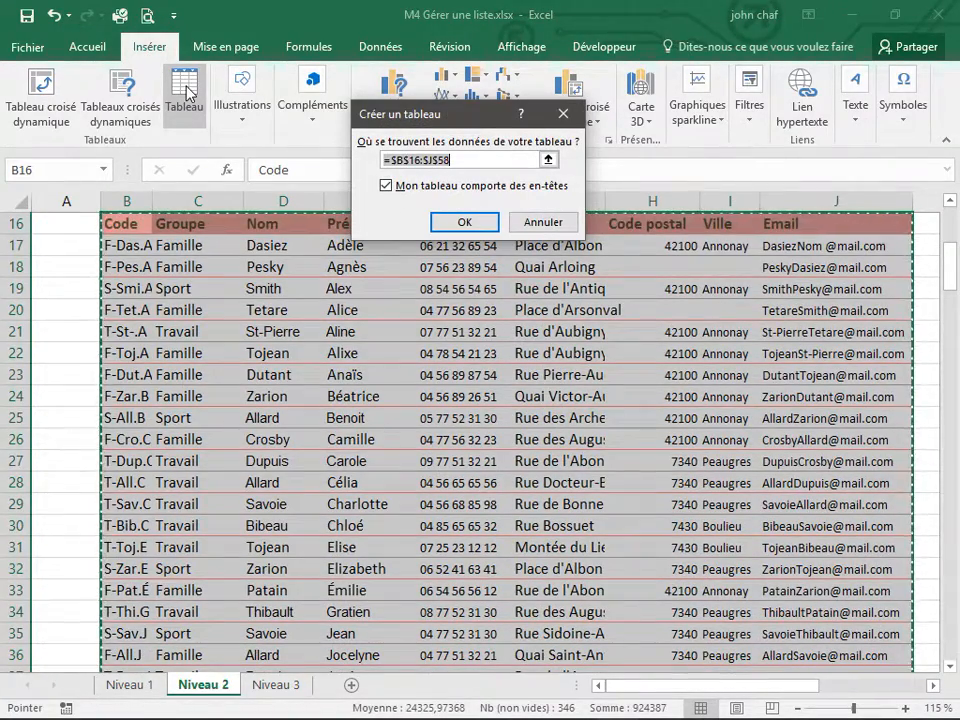
left_click(466, 222)
left_click(392, 354)
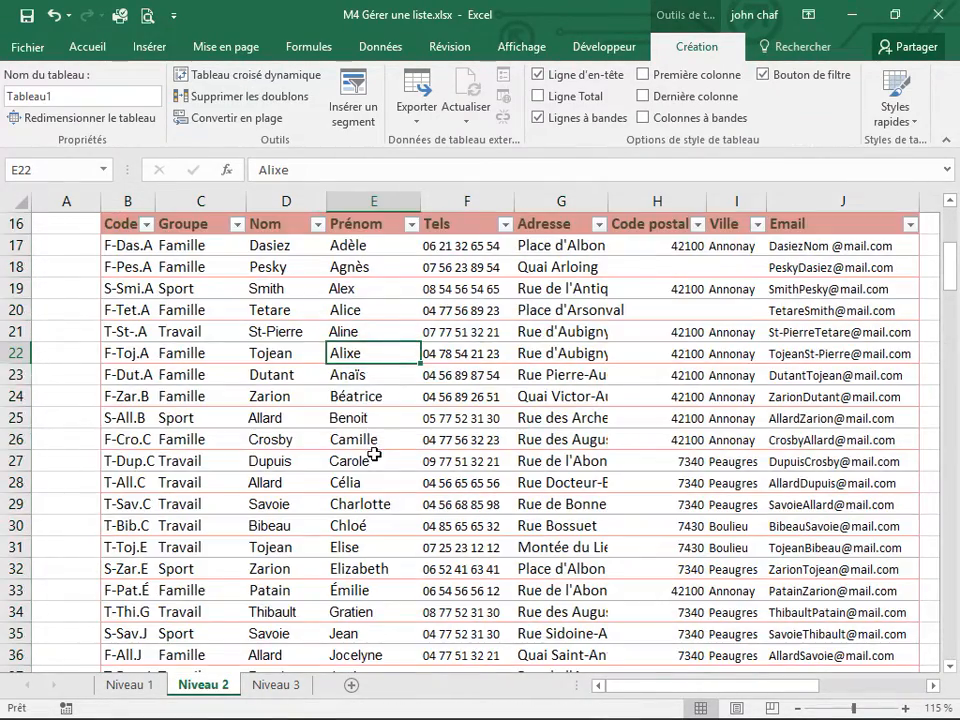
Sort the contact table by the Nom column from A to Z and check the resulting order.
scroll(371, 449, "up", 2)
scroll(384, 473, "up", 1)
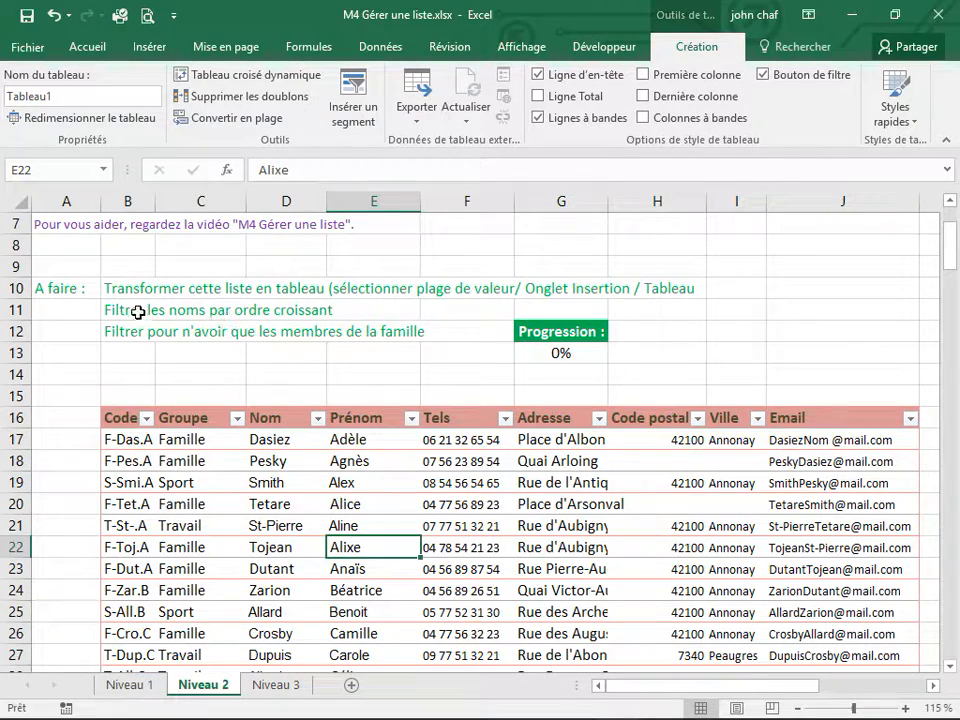
scroll(221, 399, "down", 1)
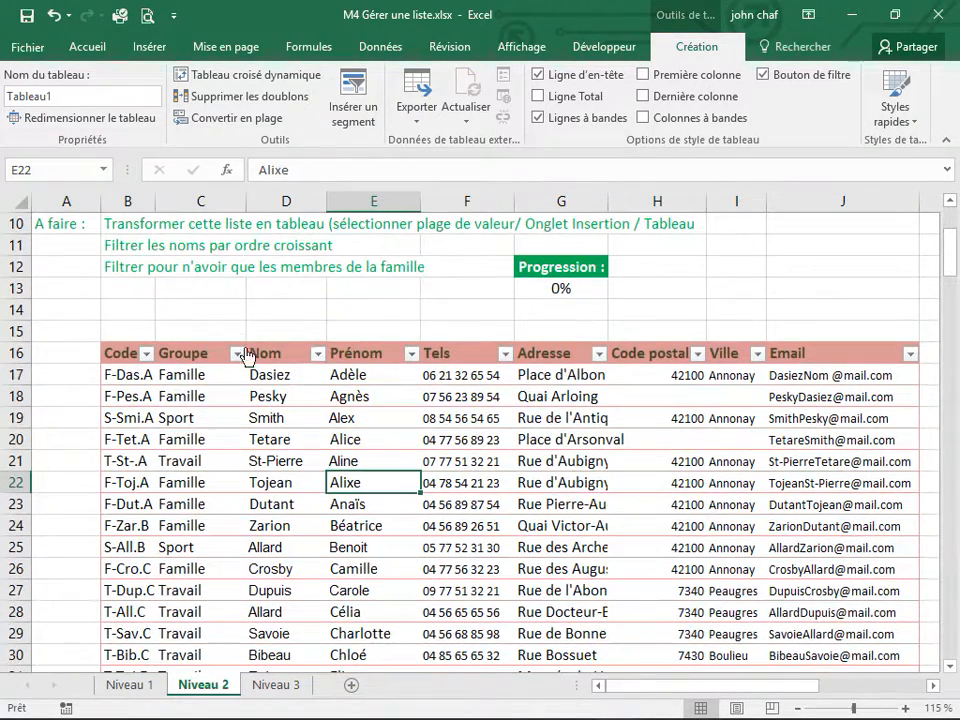
left_click(317, 356)
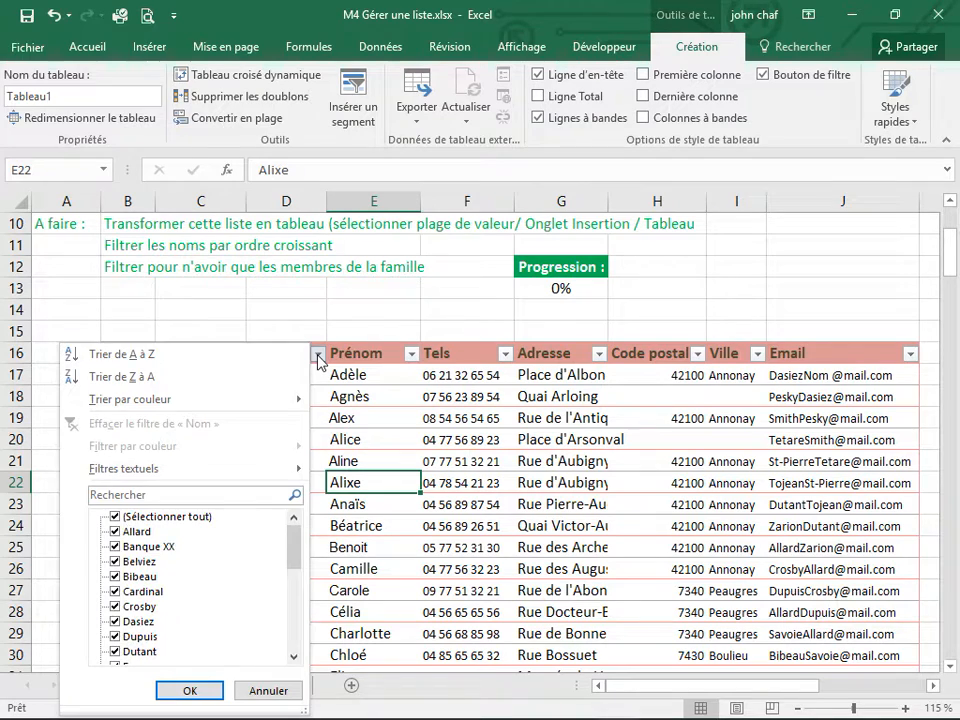
left_click(354, 322)
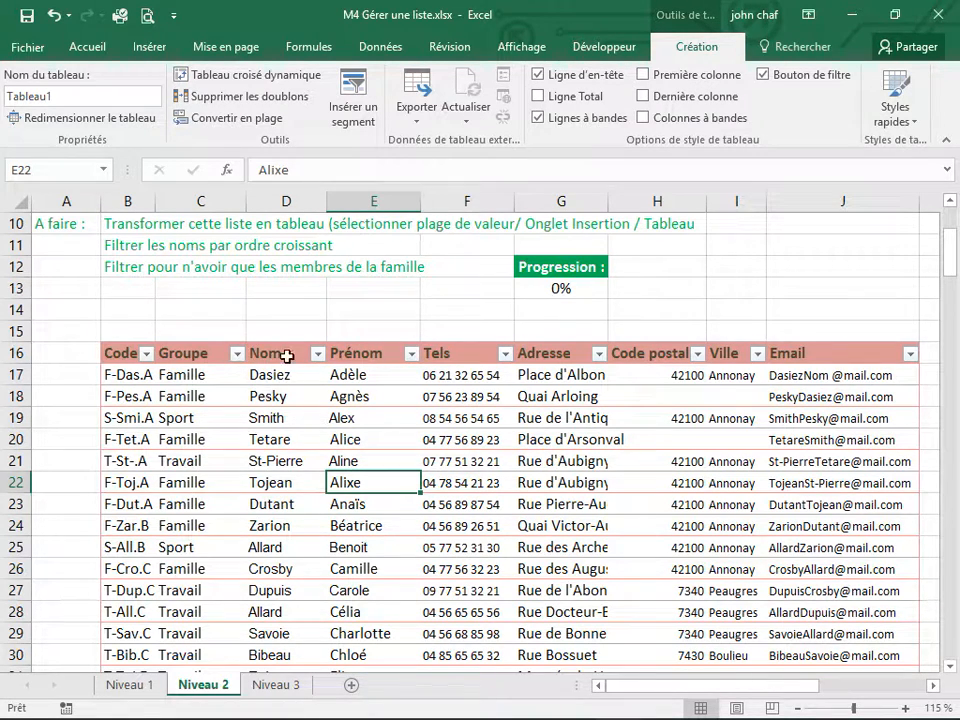
left_click(80, 45)
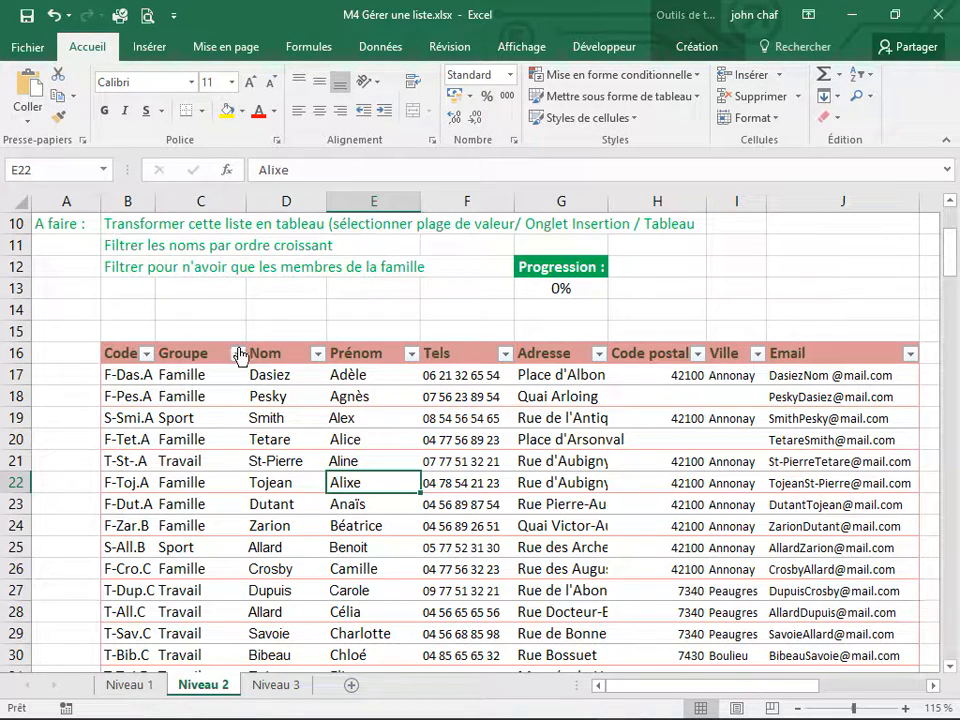
left_click(319, 354)
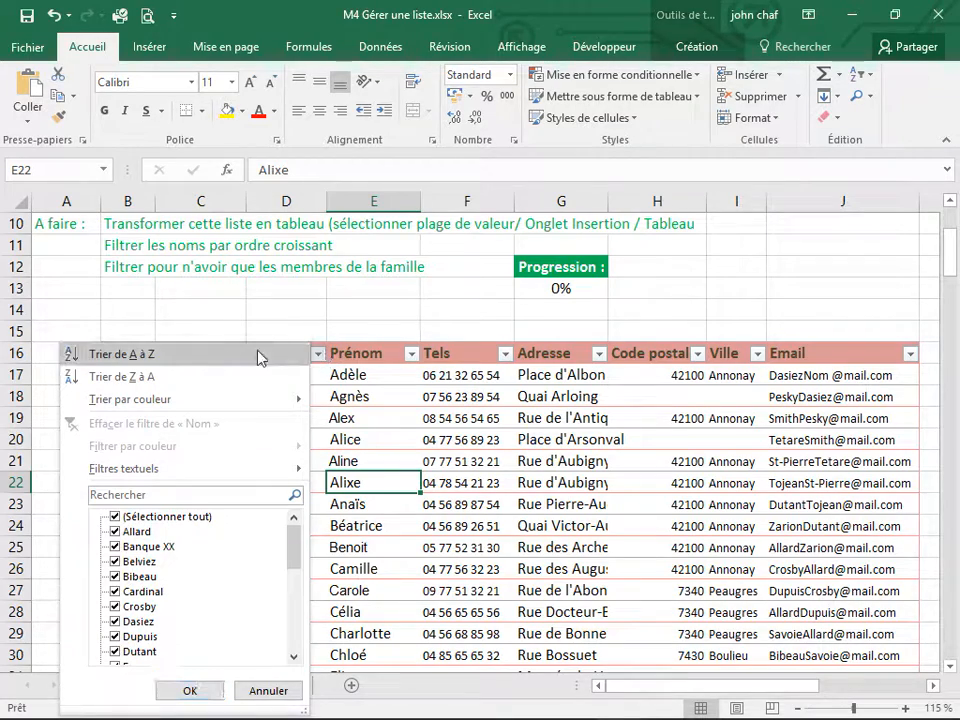
left_click(160, 355)
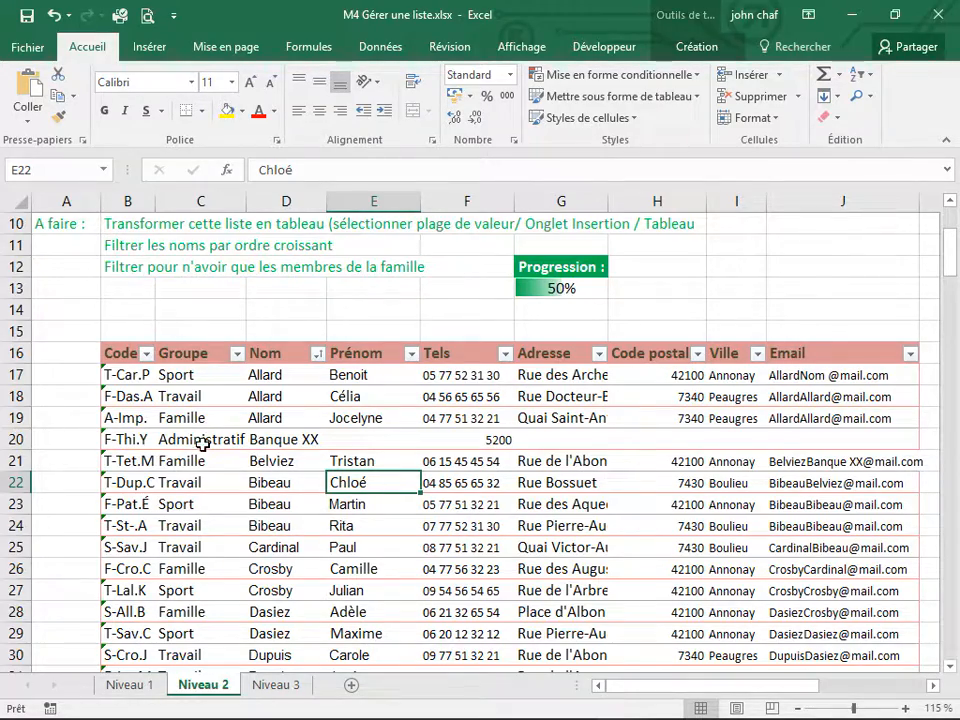
scroll(227, 448, "down", 1)
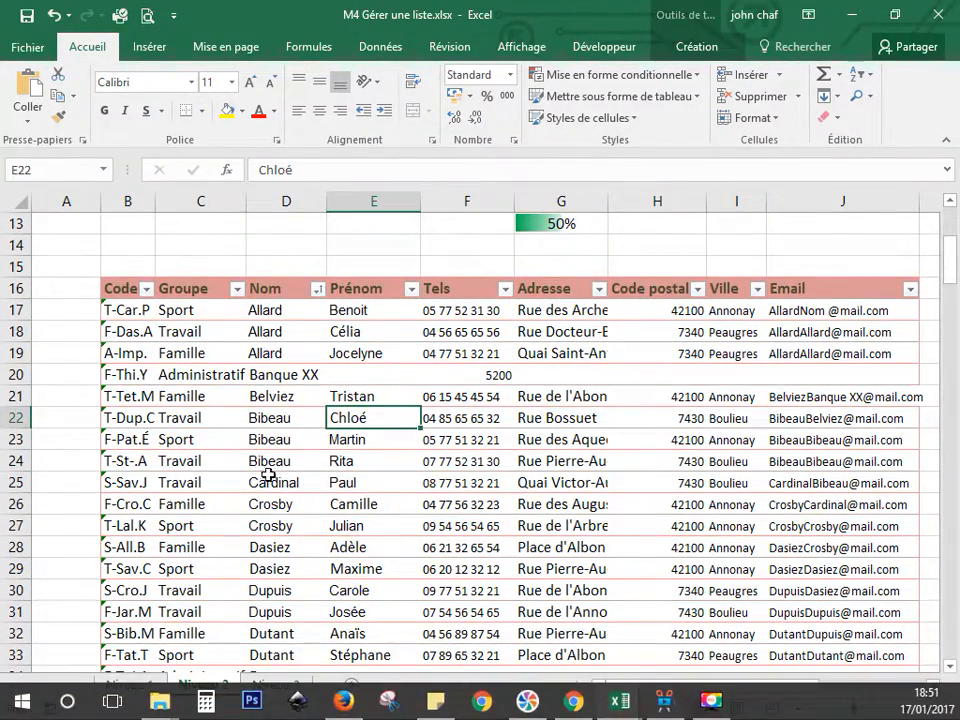
scroll(257, 465, "up", 1)
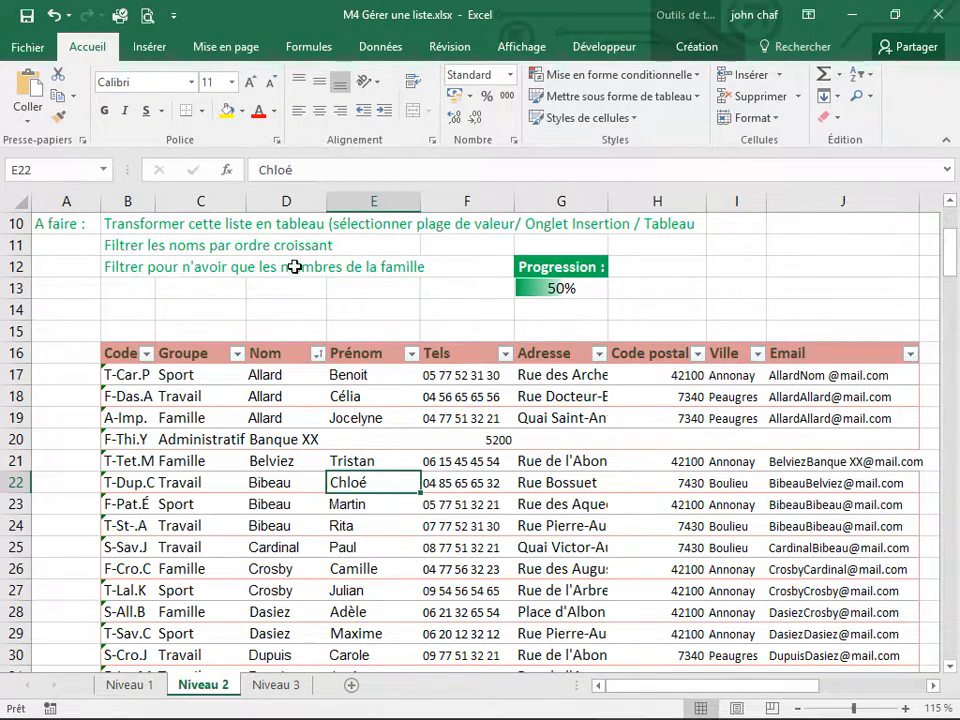
Filter the Groupe column to show only Famille and check the filtered list and the exercise progress.
scroll(340, 280, "down", 1)
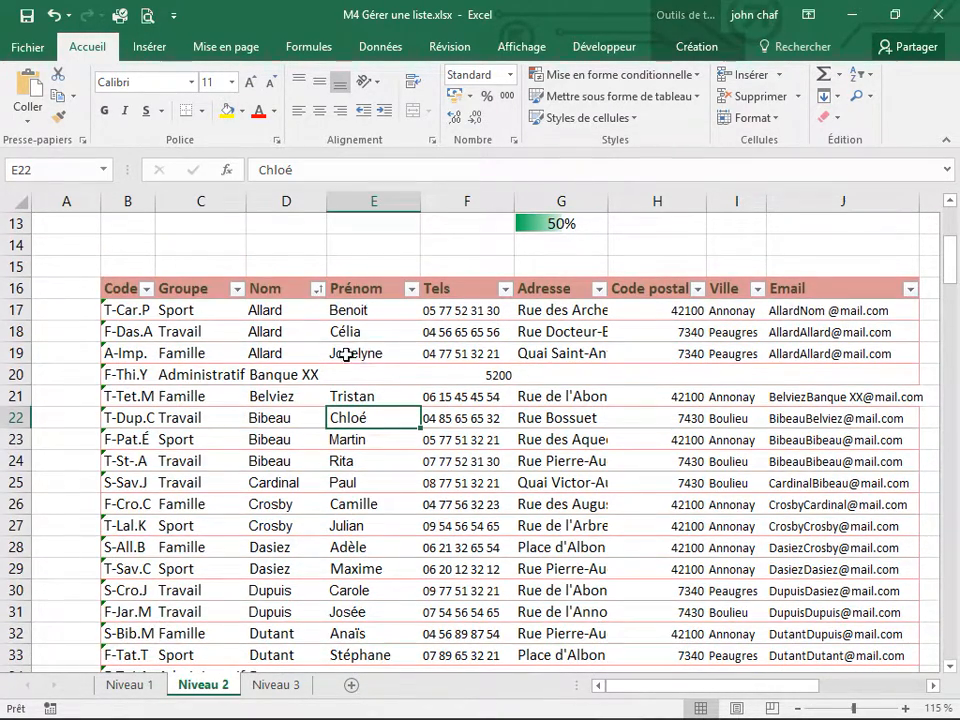
left_click(237, 288)
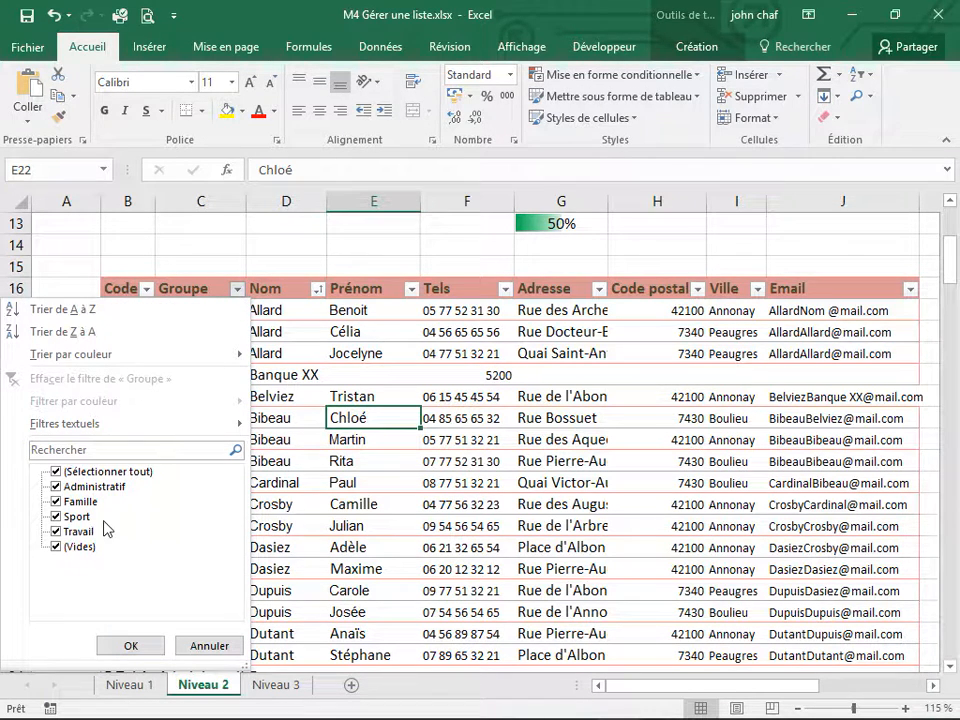
left_click(56, 473)
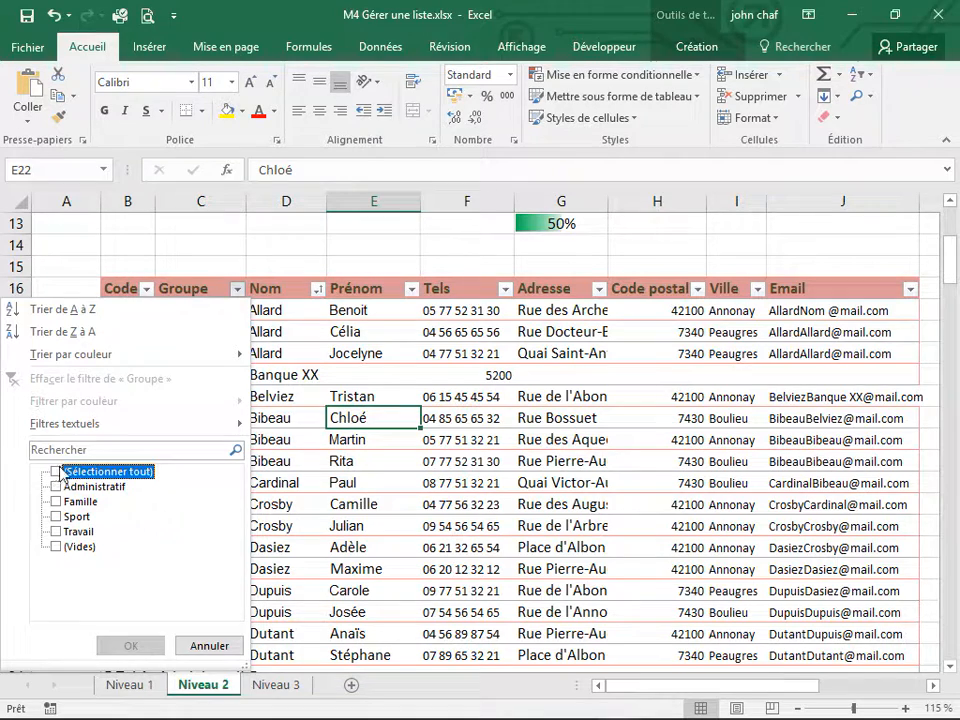
left_click(55, 502)
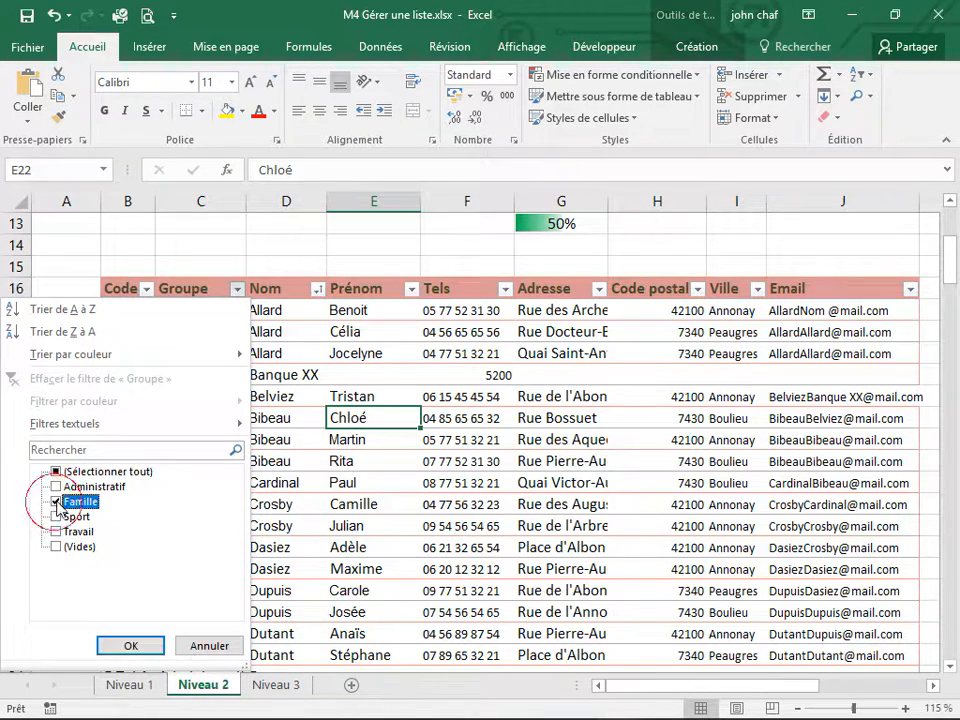
left_click(131, 645)
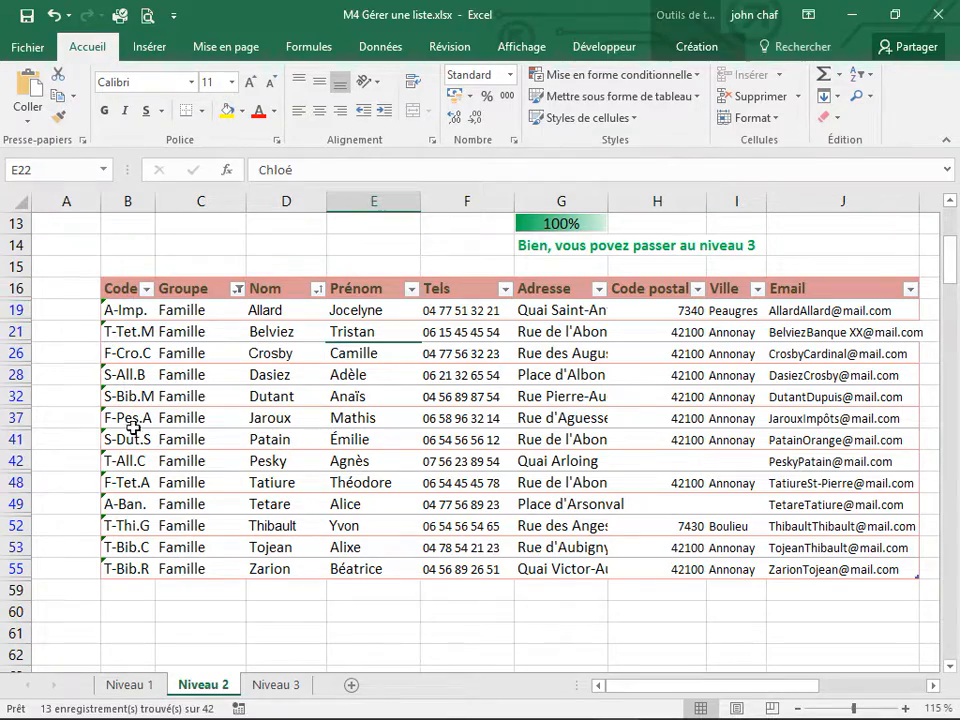
left_click(66, 396)
scroll(427, 548, "up", 1)
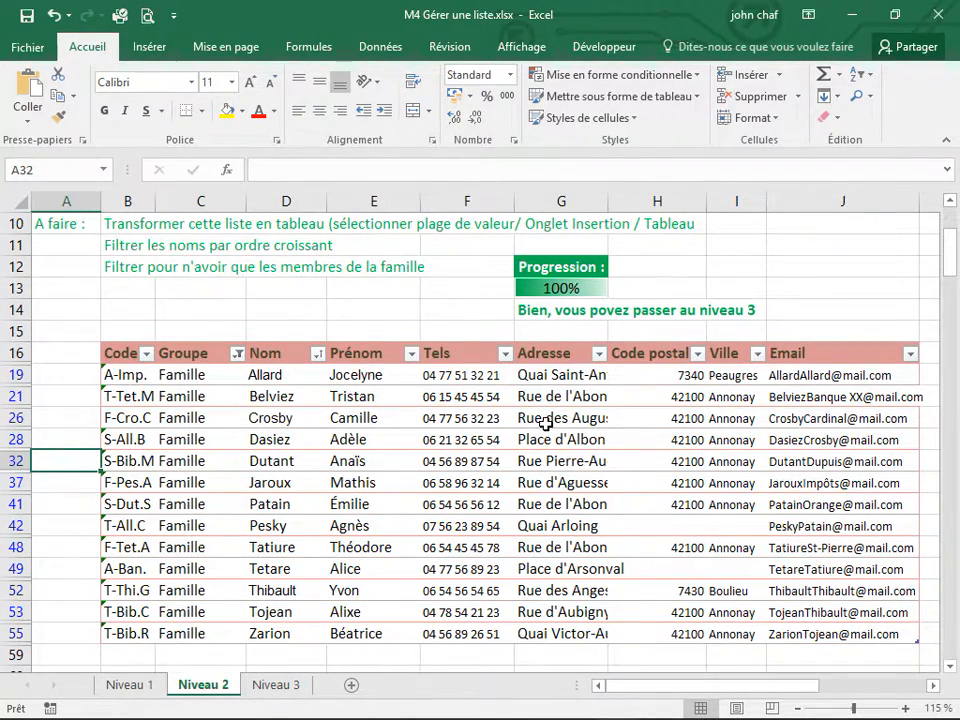
scroll(545, 424, "down", 1)
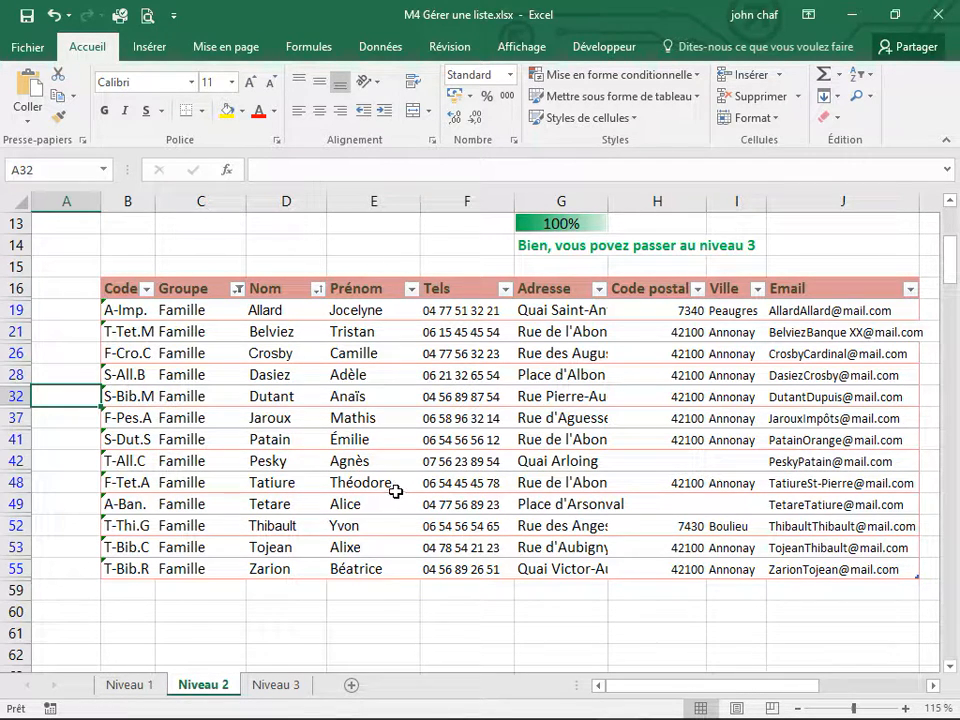
scroll(392, 507, "up", 3)
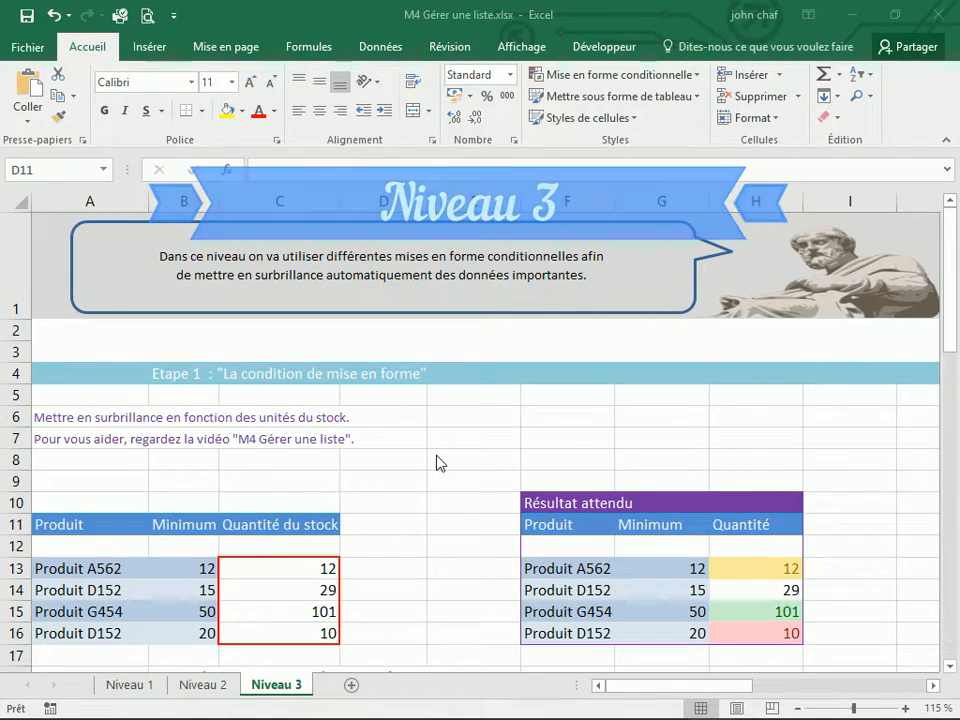
Examine the Niveau 3 stock table, comparing its minimums and quantities with the expected result and the three formatting conditions.
left_click(394, 492)
scroll(422, 434, "down", 1)
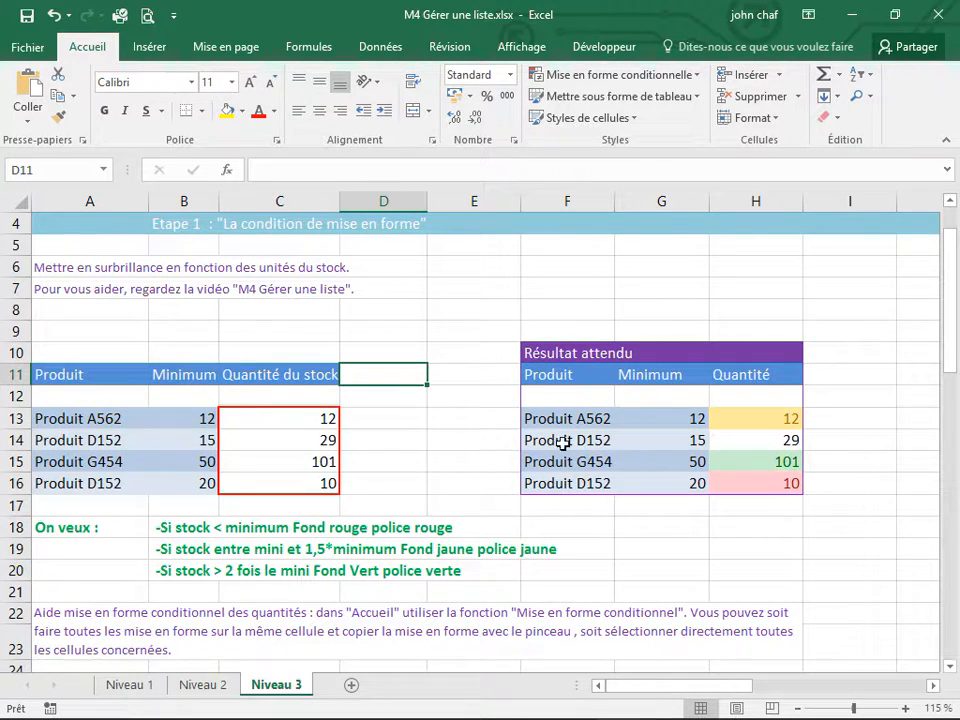
left_click(296, 418)
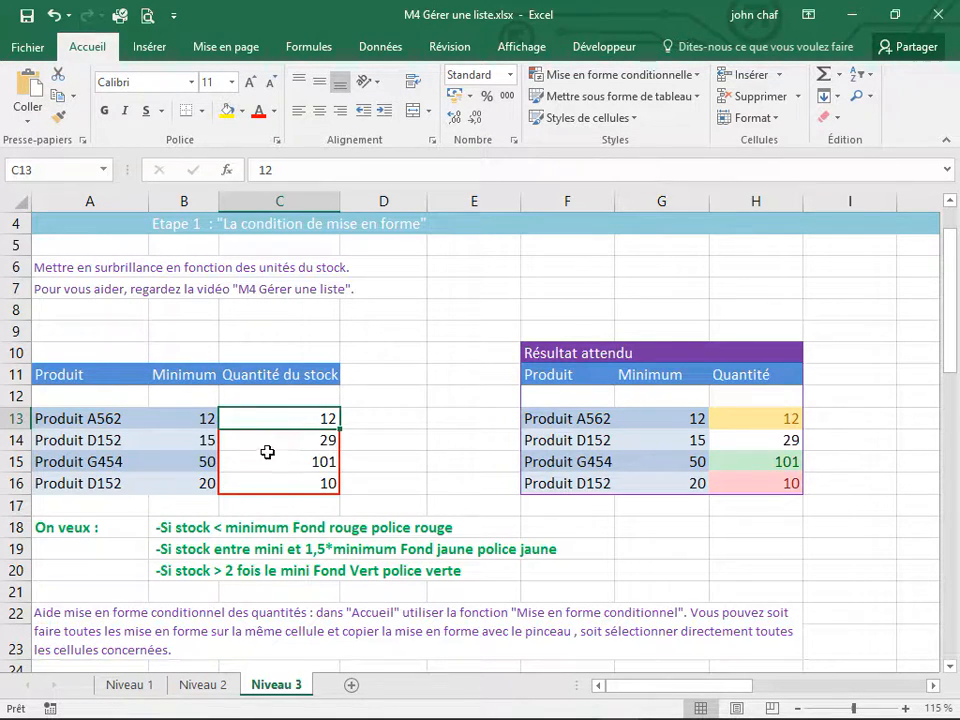
left_click(376, 443)
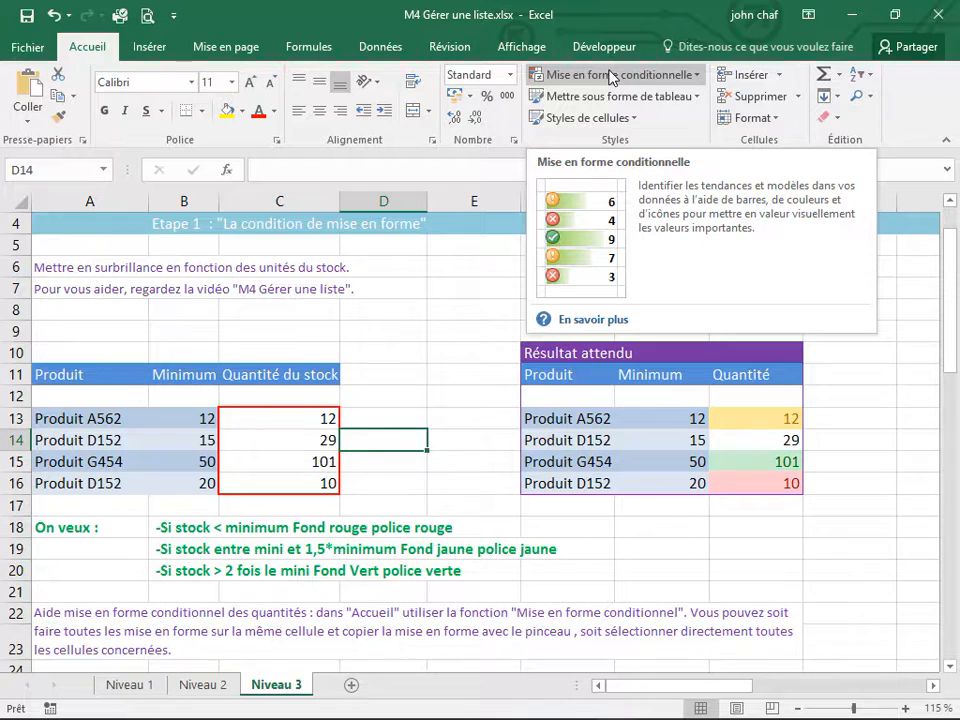
left_click(377, 420)
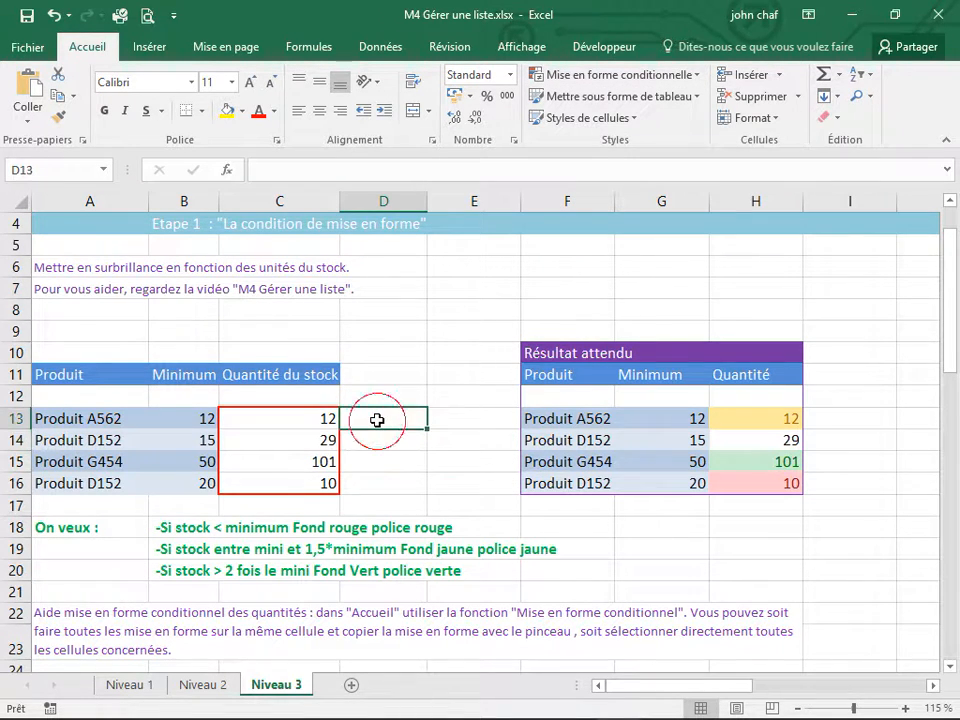
left_click(302, 421)
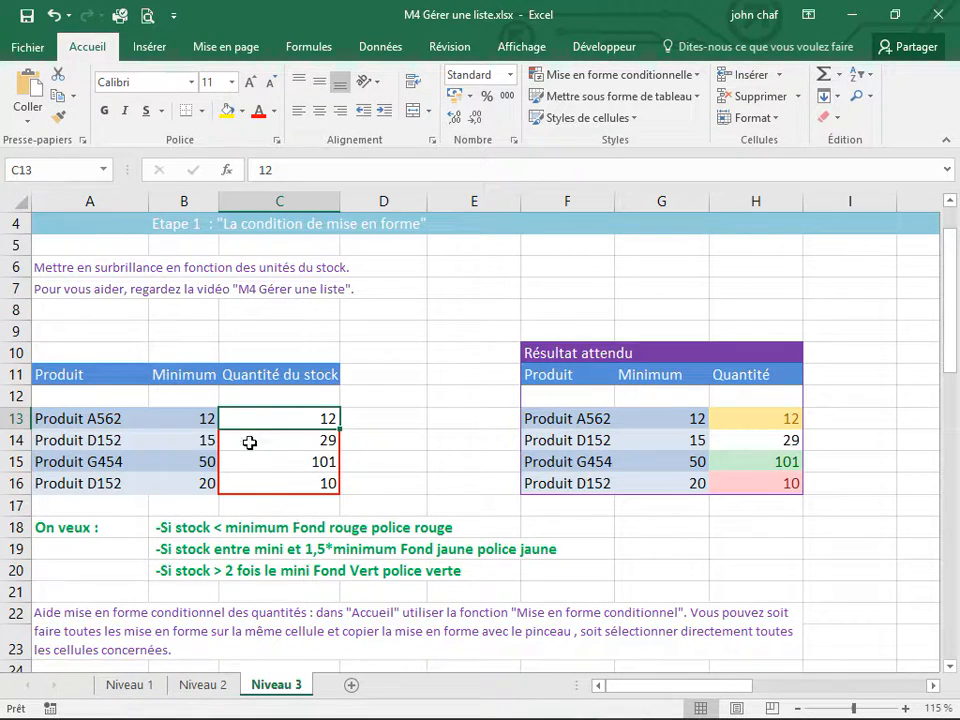
left_click(174, 415)
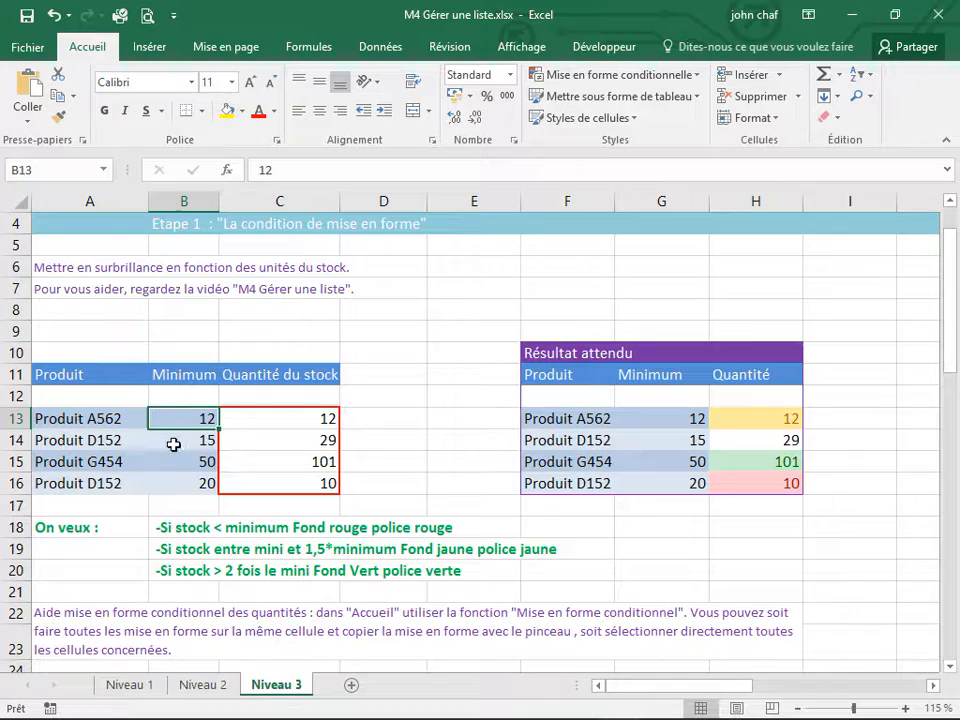
left_click(176, 441)
left_click(174, 458)
left_click(172, 486)
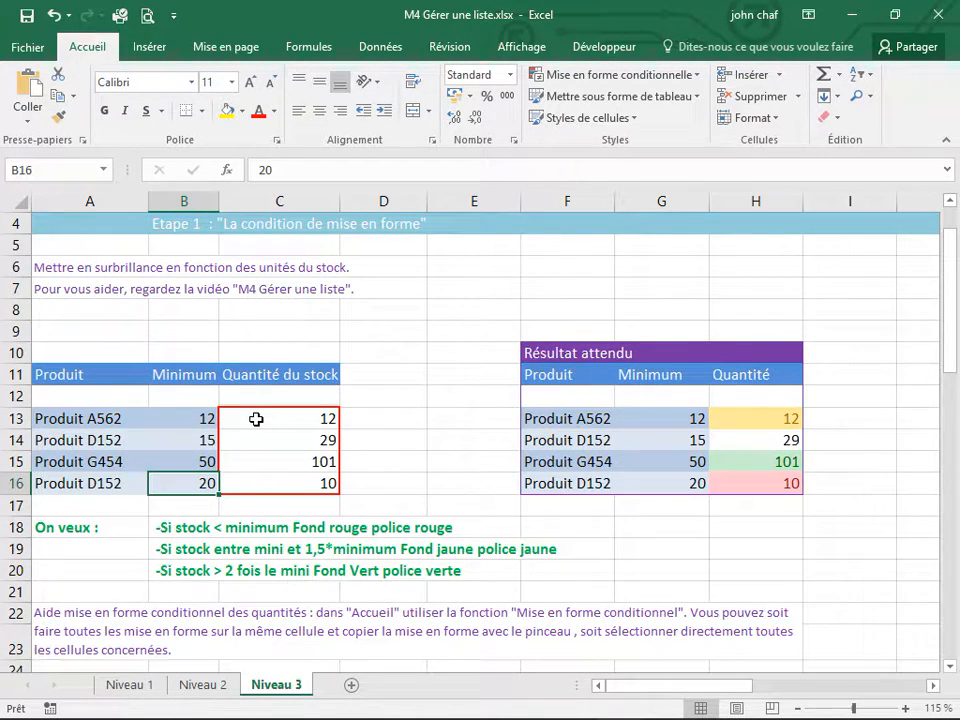
left_click(199, 419)
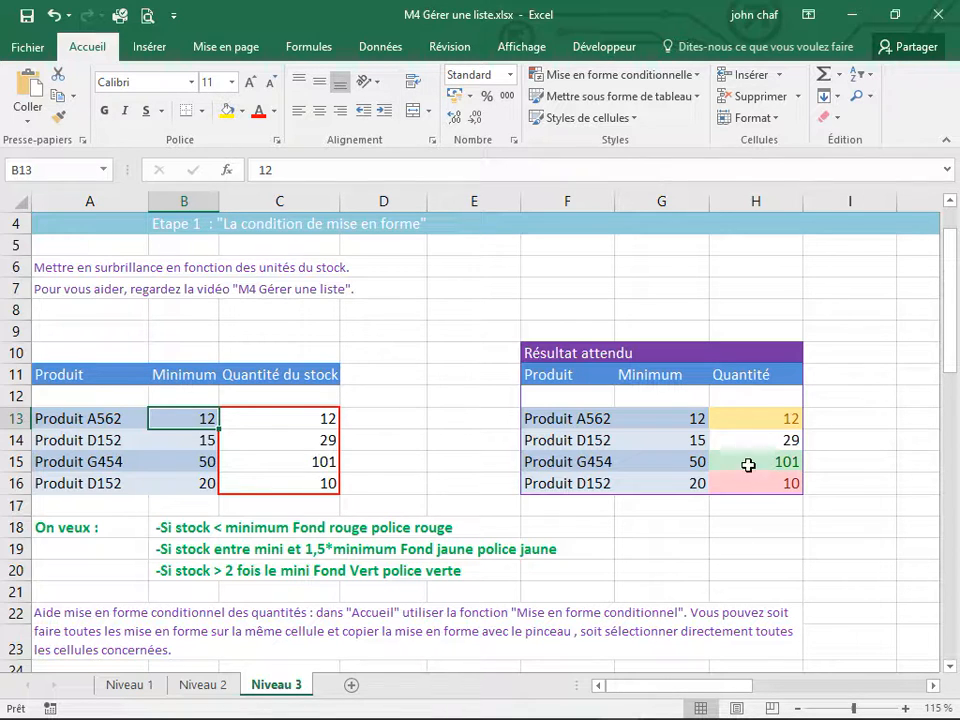
left_click(419, 443)
left_click(398, 391)
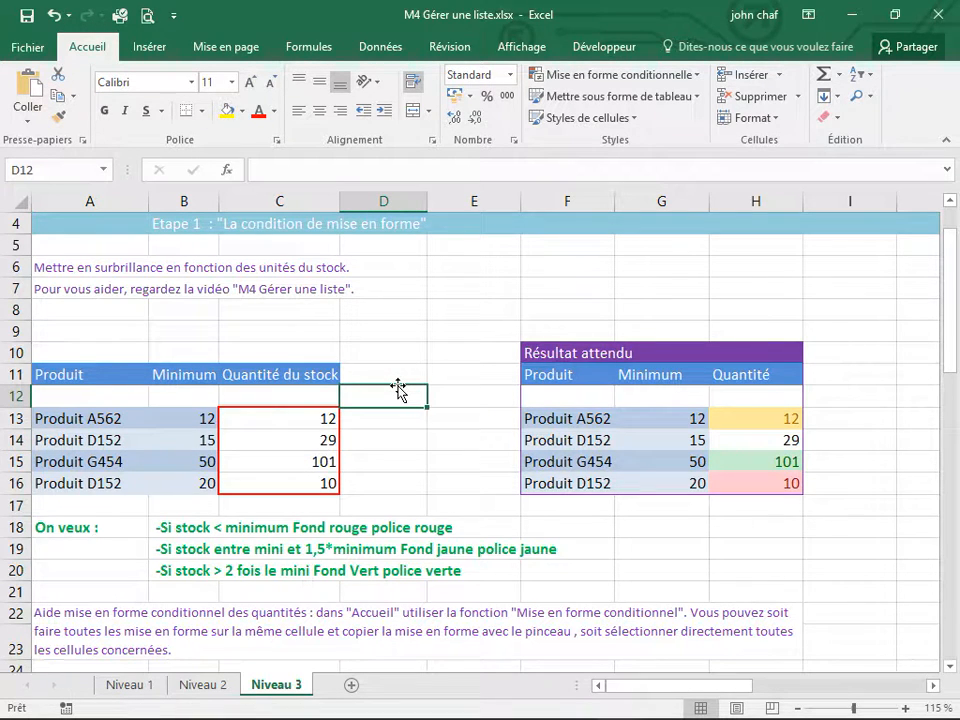
Add a less-than rule to quantity cell C13 comparing it with =$B$13, using Remplissage rouge clair avec texte rouge foncé.
left_click(272, 422)
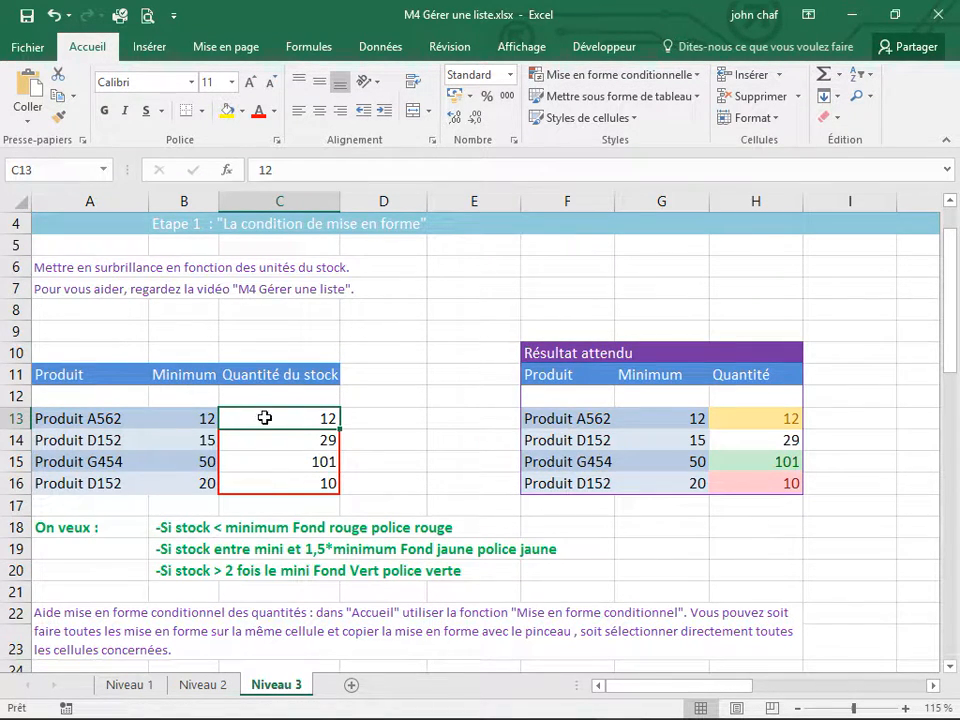
left_click(692, 76)
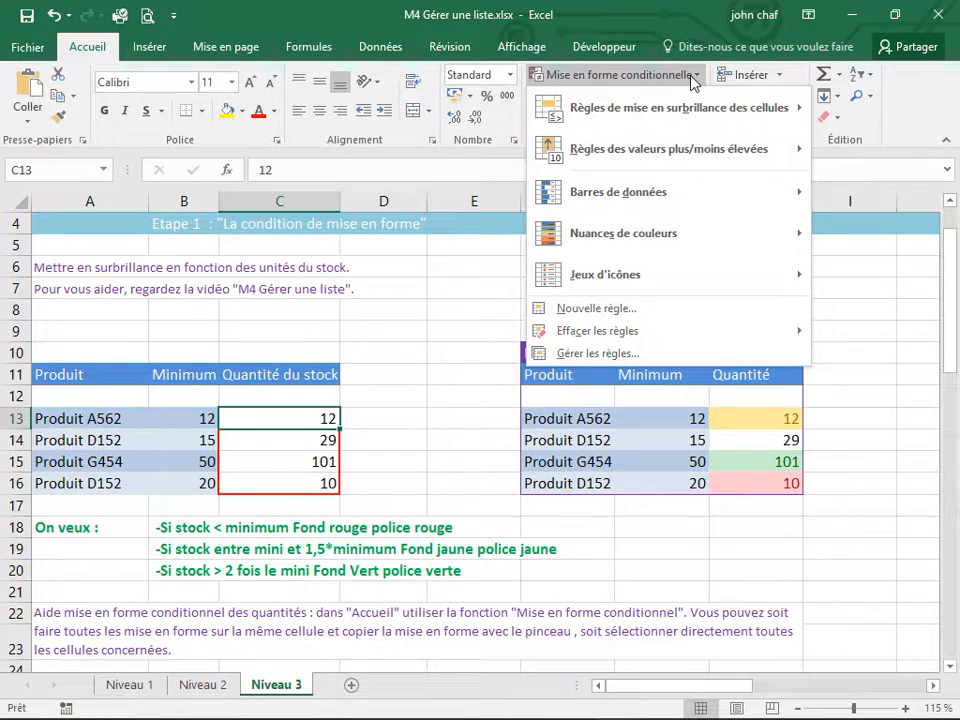
mouse_move(636, 118)
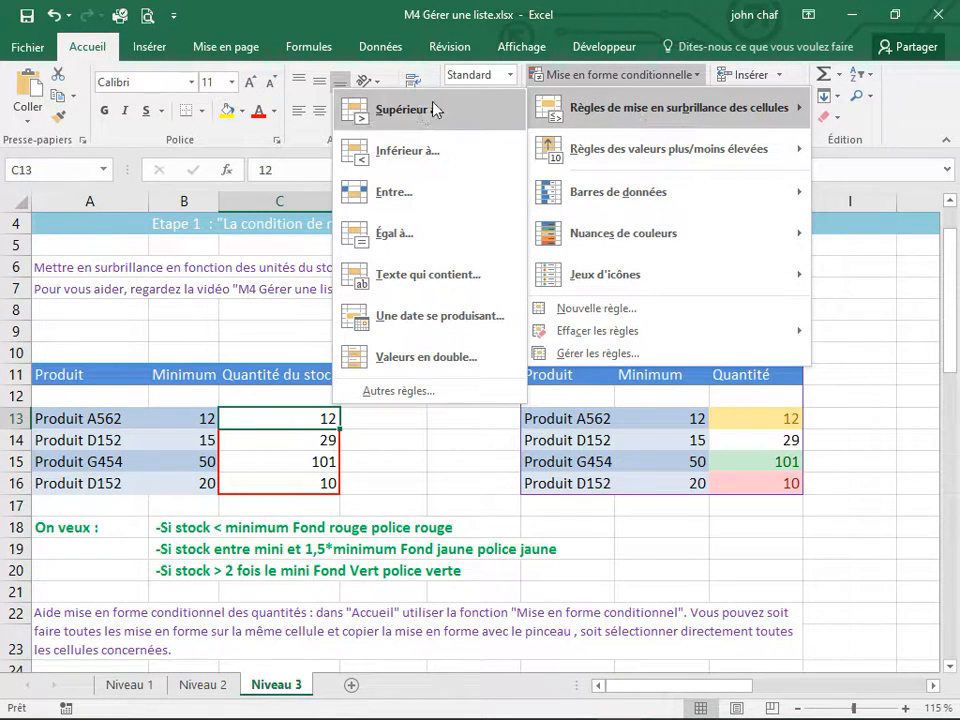
left_click(400, 150)
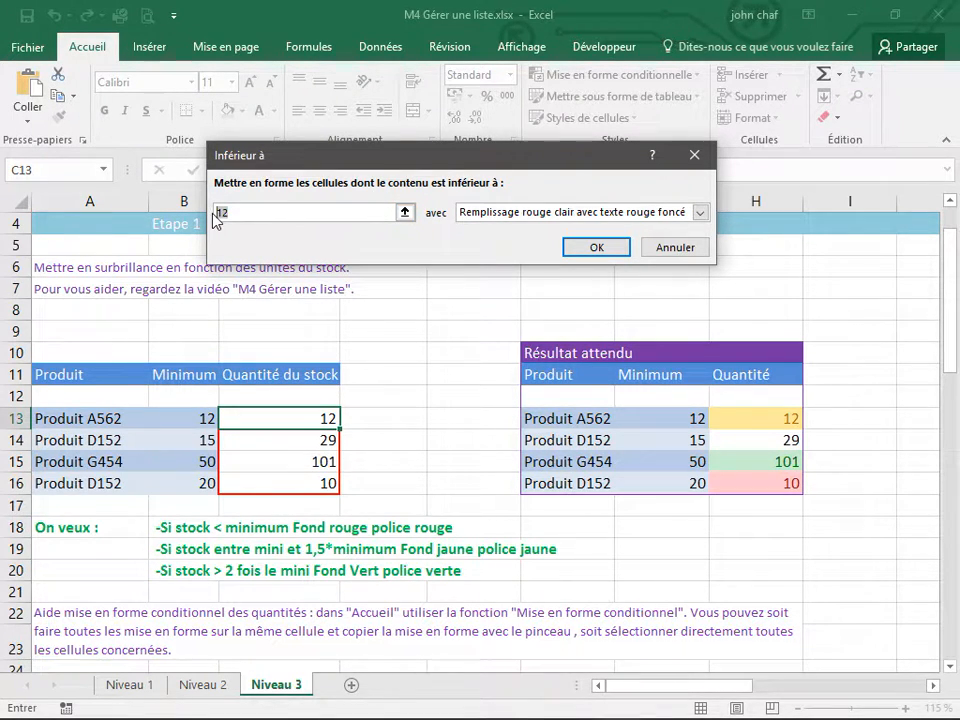
key("BackSpace")
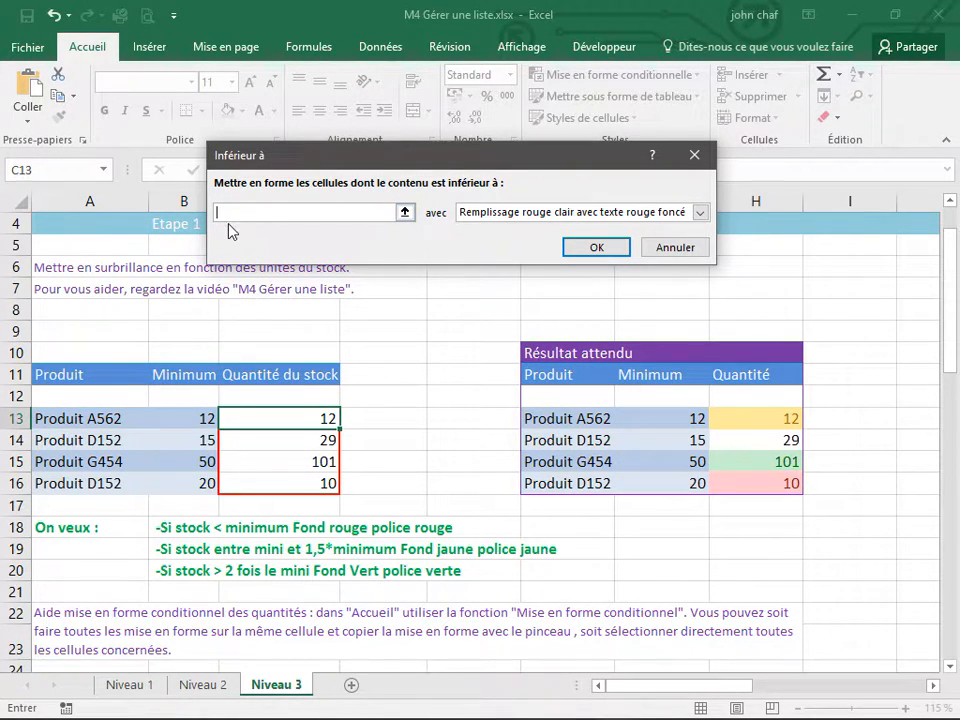
left_click(184, 419)
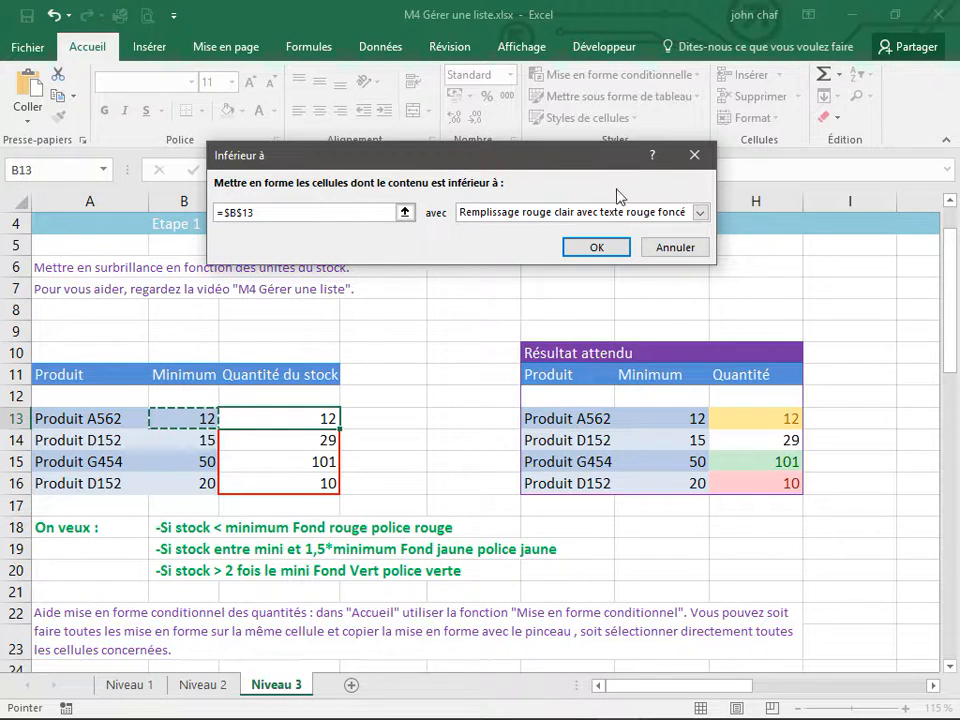
left_click(595, 249)
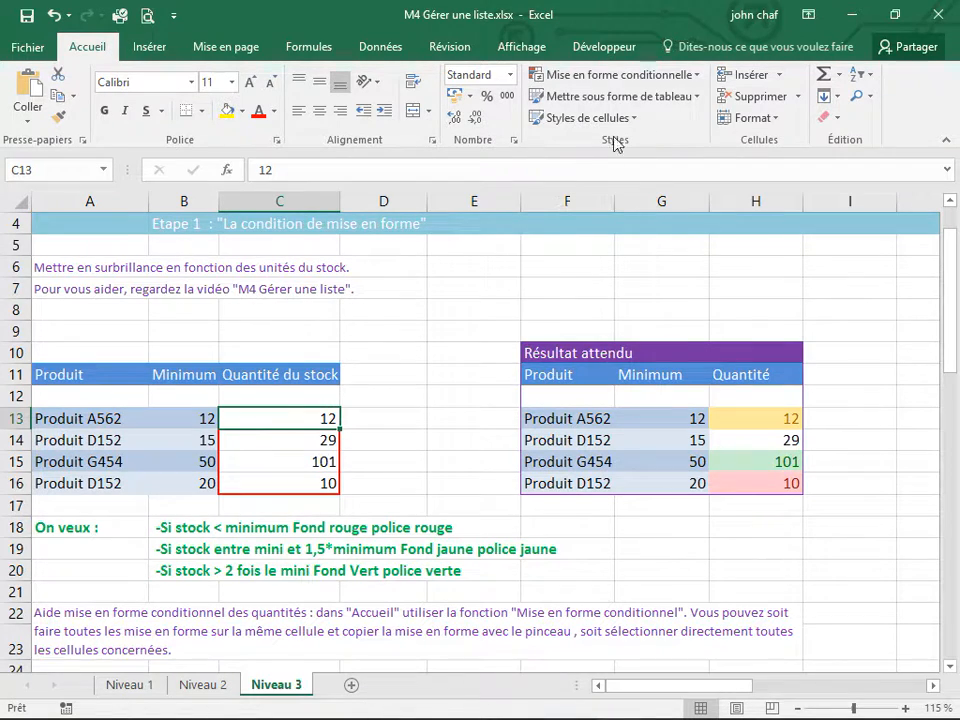
Start a Between highlighting rule on C13 with =$B$13 as the lower bound.
left_click(697, 79)
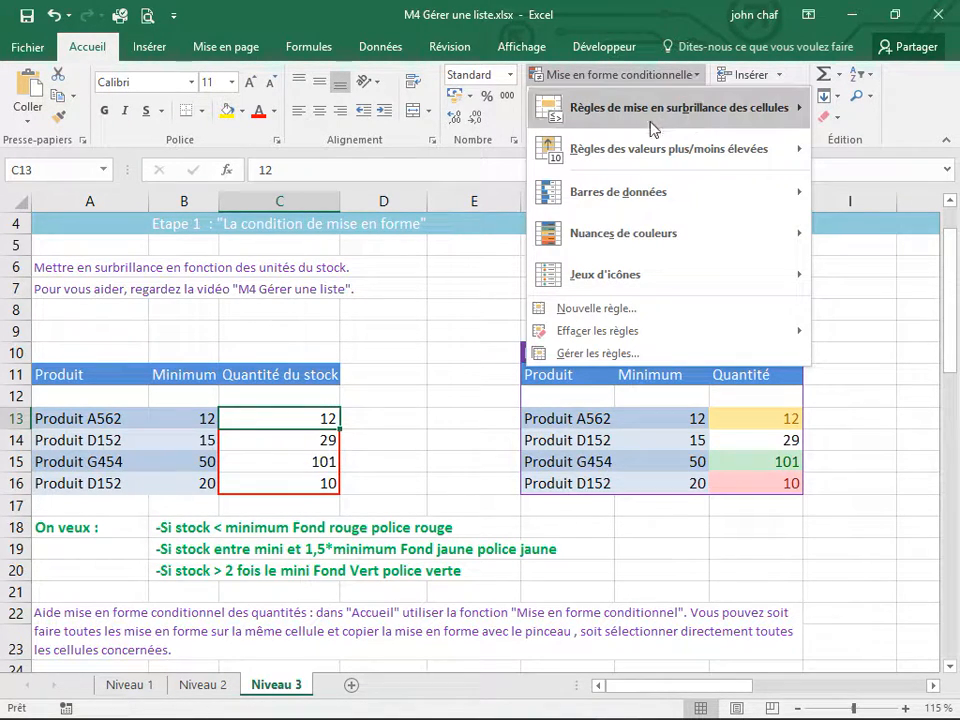
mouse_move(651, 120)
left_click(383, 198)
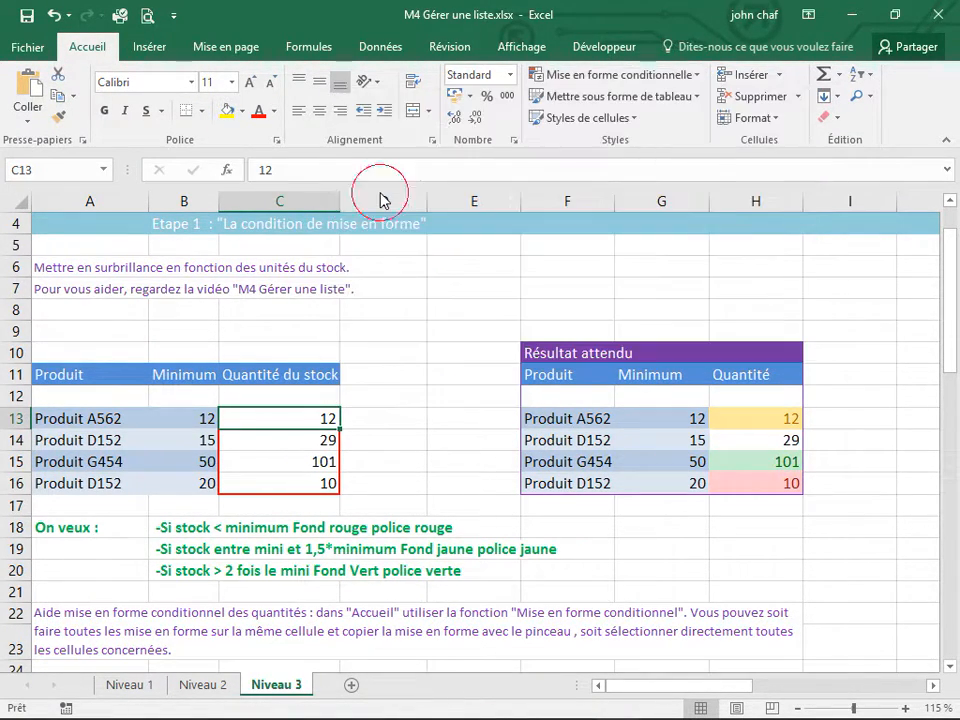
left_click(218, 213)
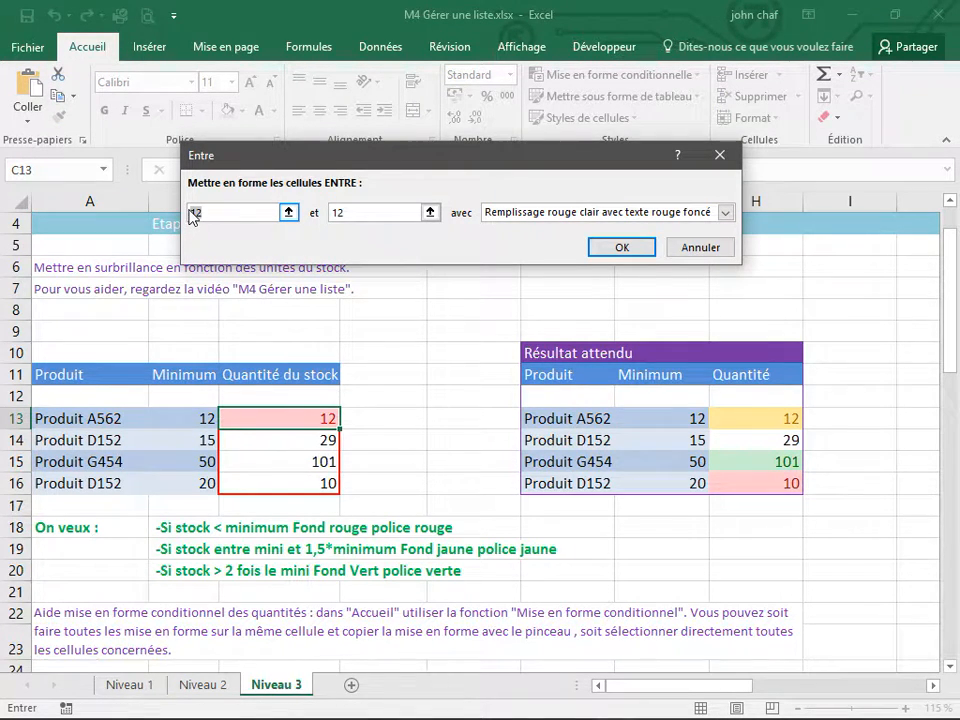
left_click(182, 416)
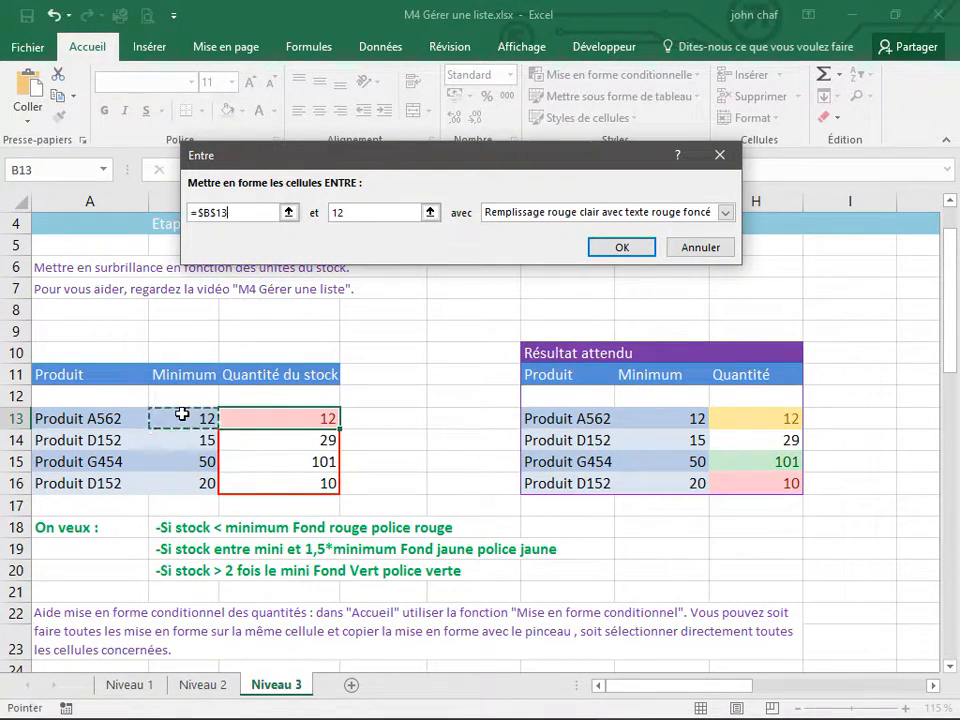
key("Tab")
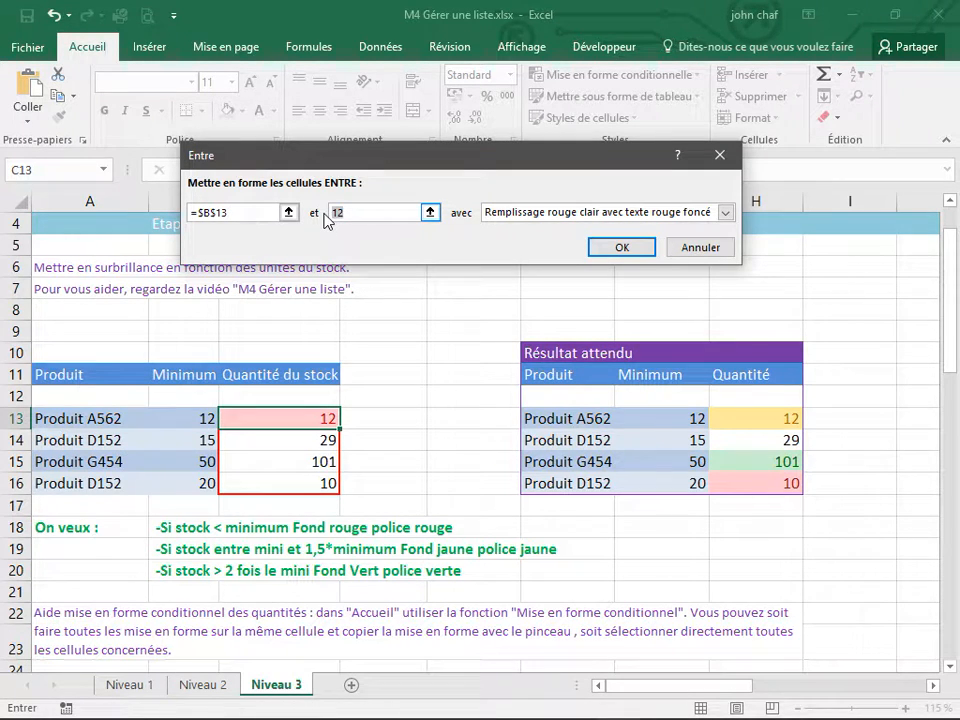
Set the upper bound of the Between rule to =$B$13*1,5, with a comma as the decimal separator.
left_click(183, 418)
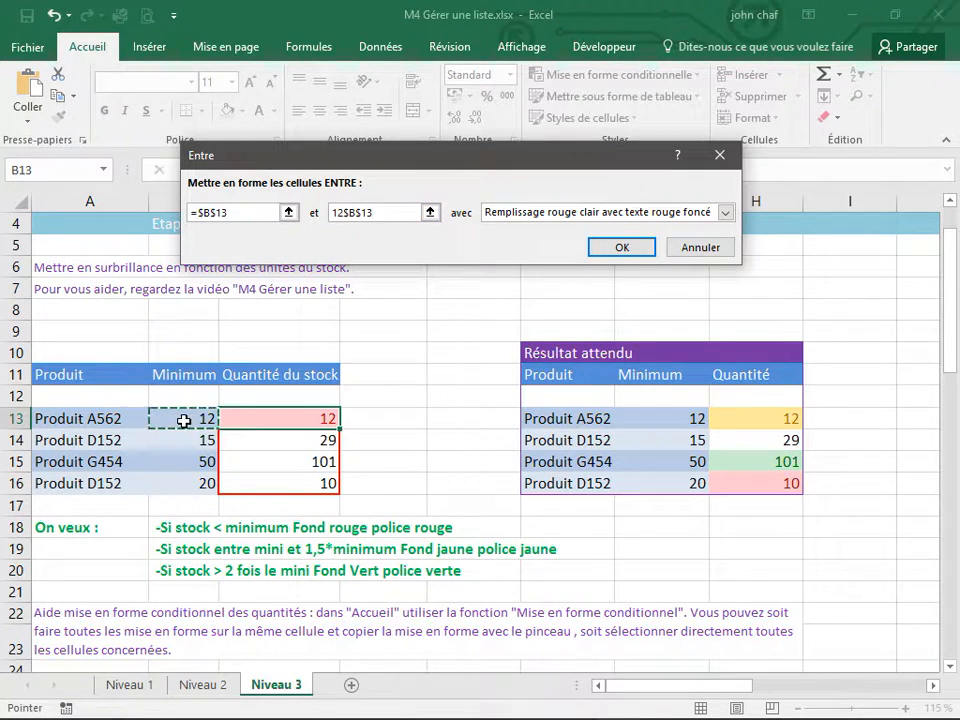
double_click(370, 212)
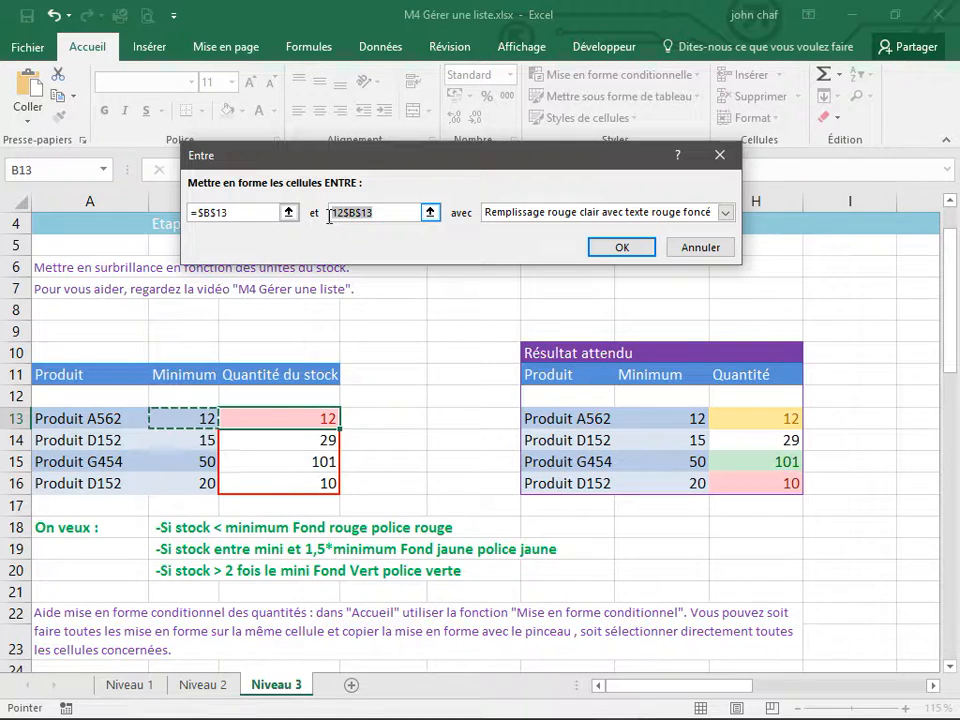
key("BackSpace")
left_click(185, 420)
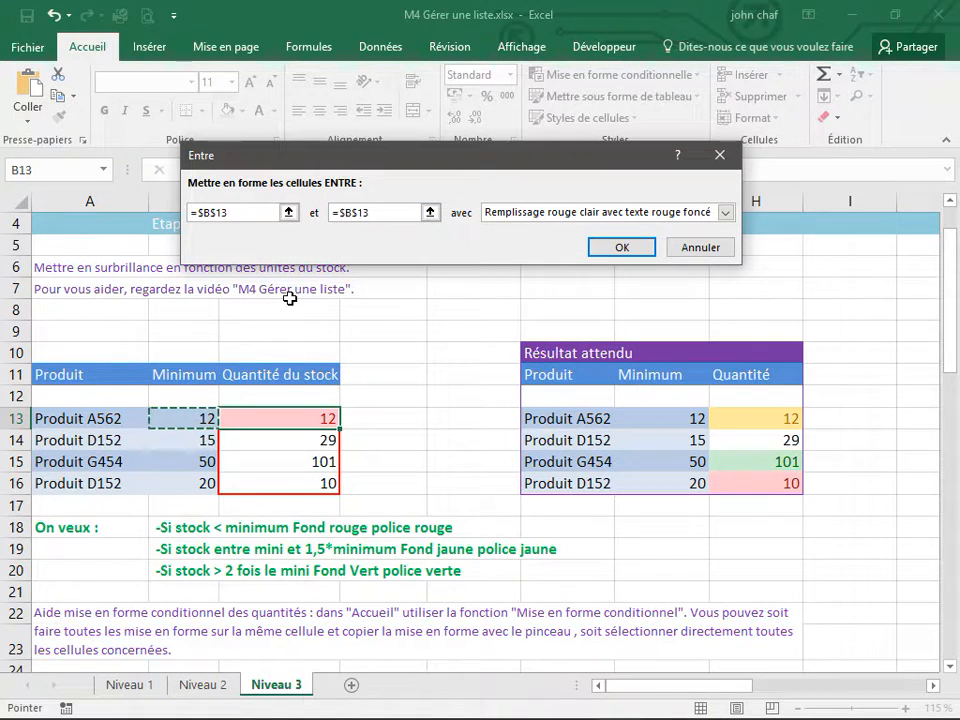
type("*1.5")
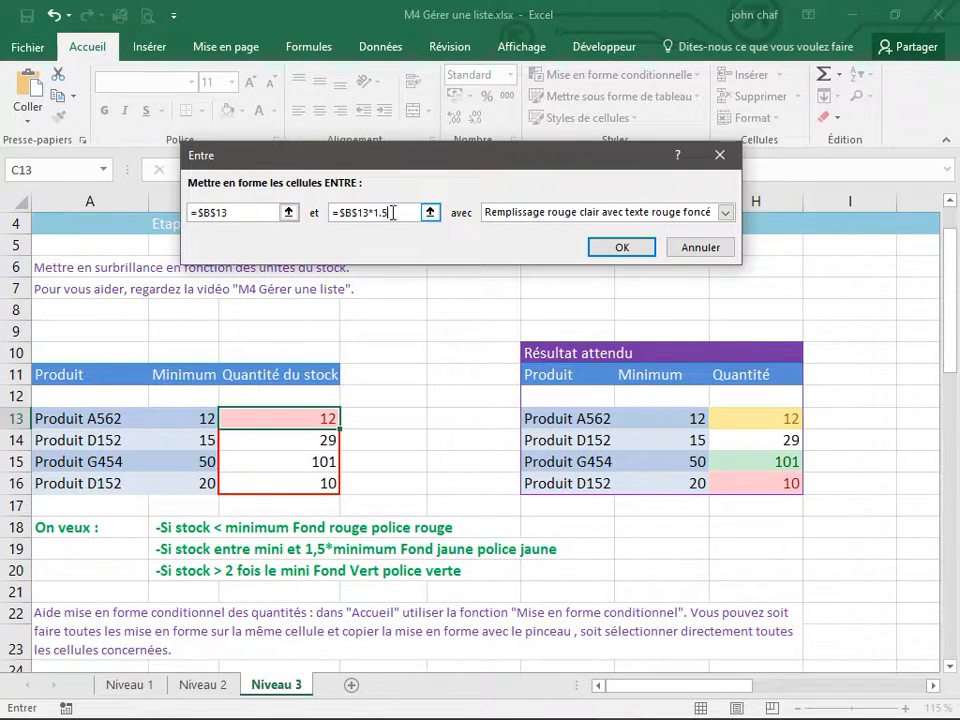
left_click(612, 247)
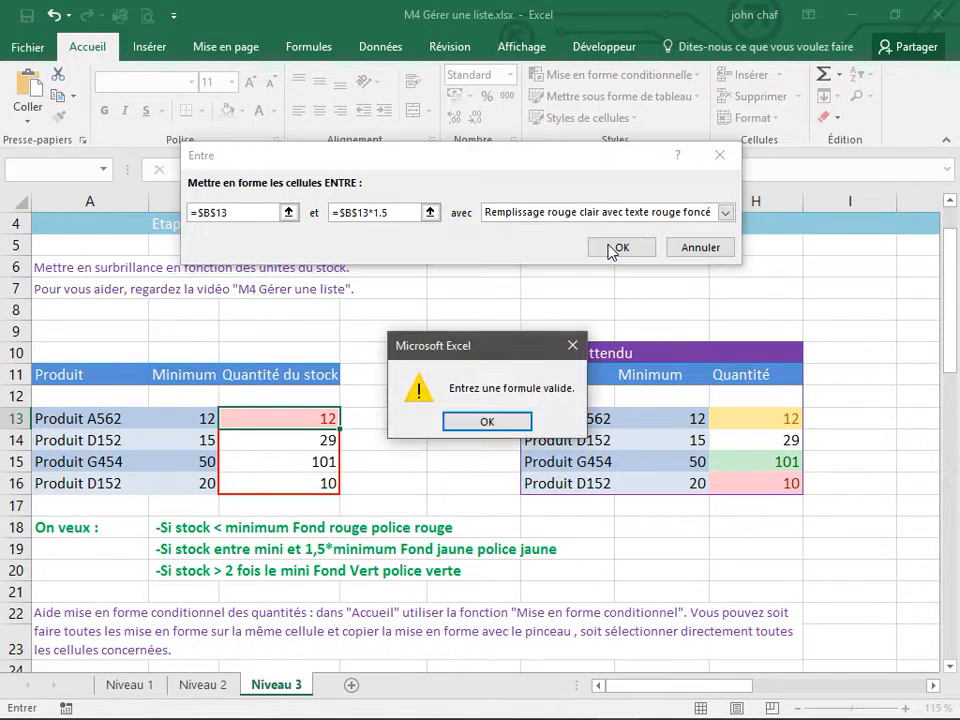
left_click(484, 421)
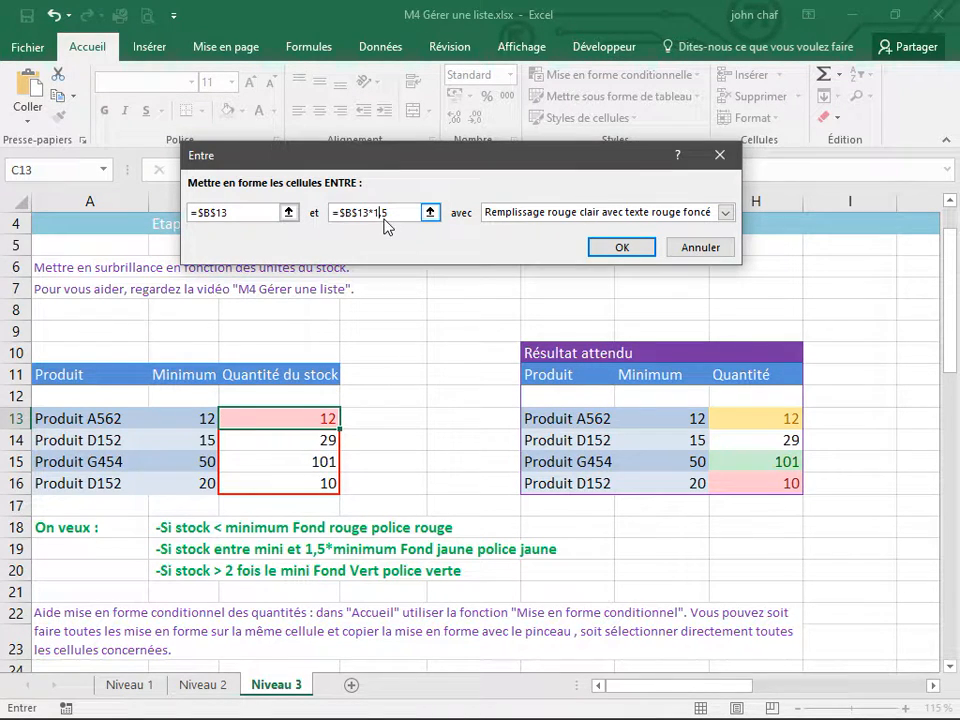
left_click(382, 214)
Give the Between rule the format Remplissage jaune avec texte jaune foncé and apply it to C13.
left_click(725, 213)
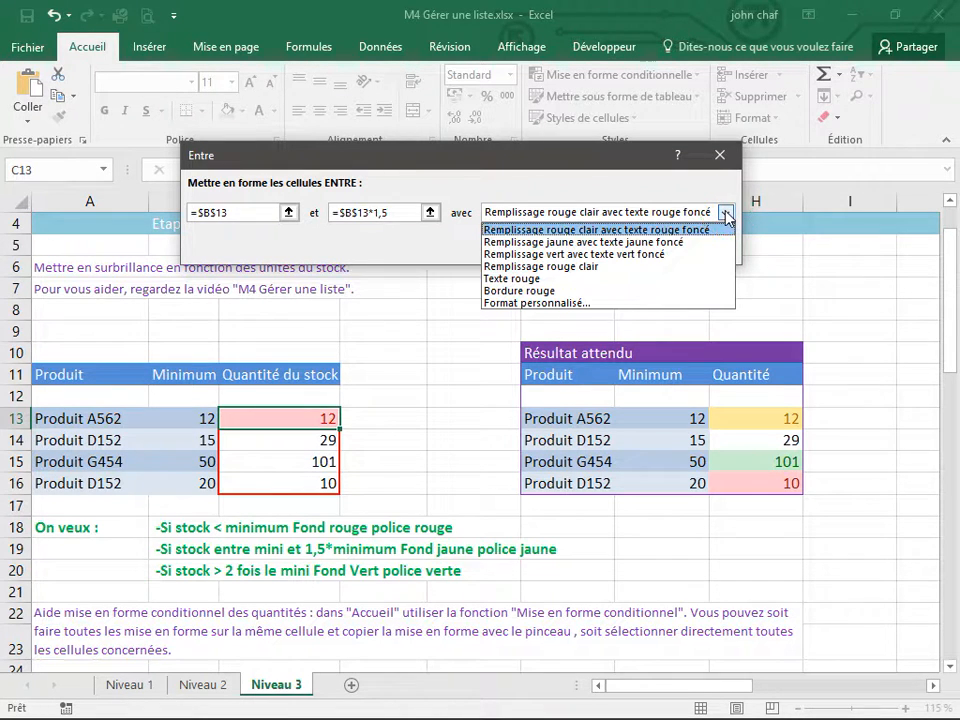
left_click(630, 242)
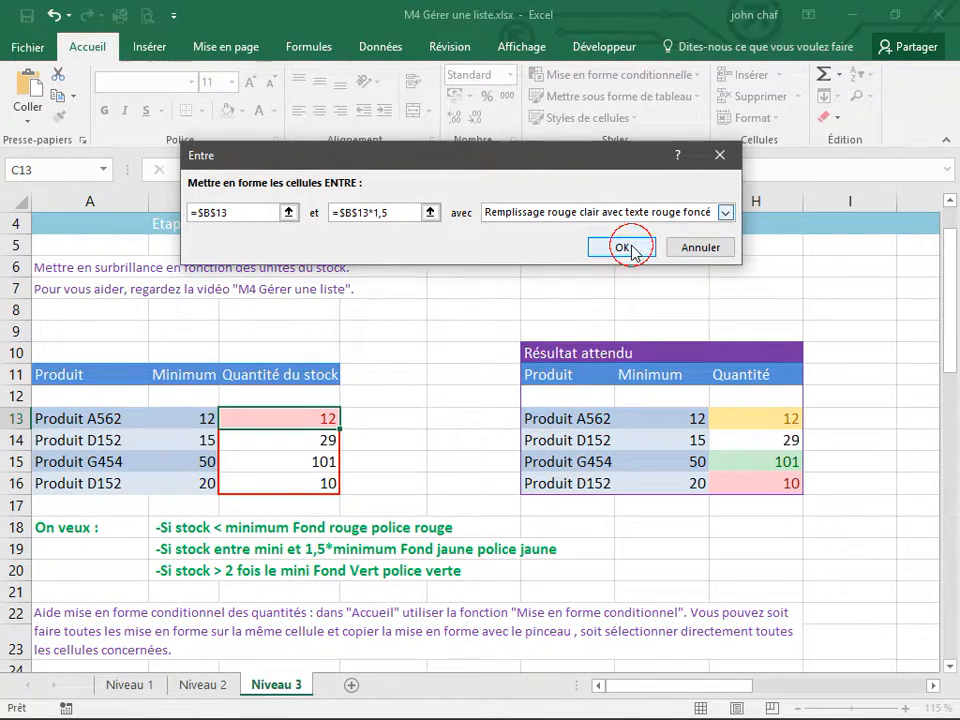
left_click(617, 248)
left_click(370, 438)
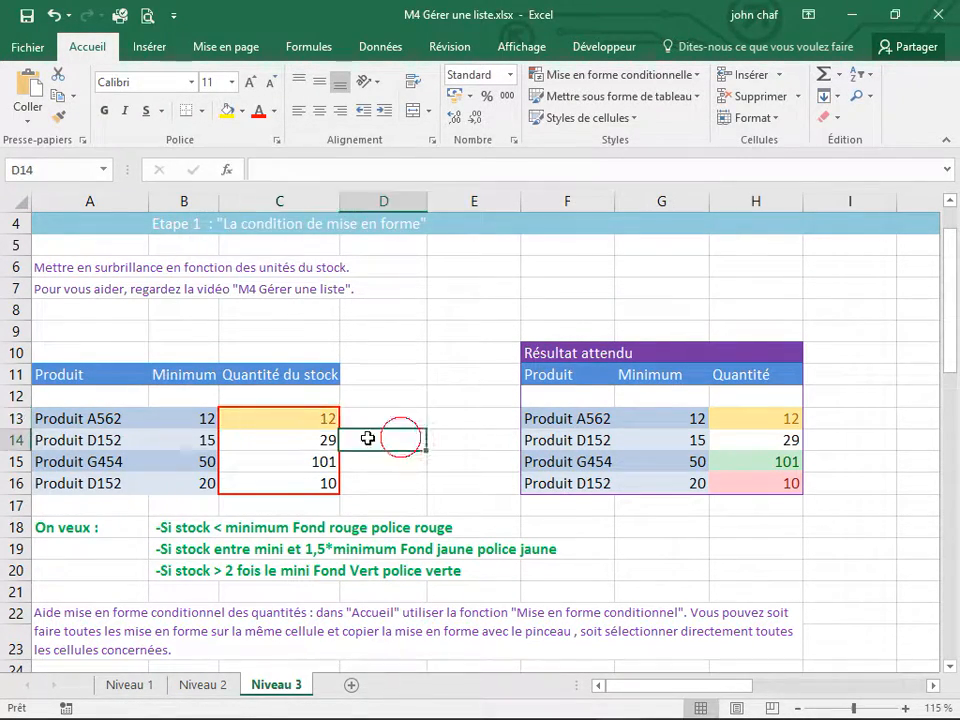
Add a greater-than rule to C13 comparing it with =$B$13*2, using Remplissage vert avec texte vert foncé.
left_click(297, 417)
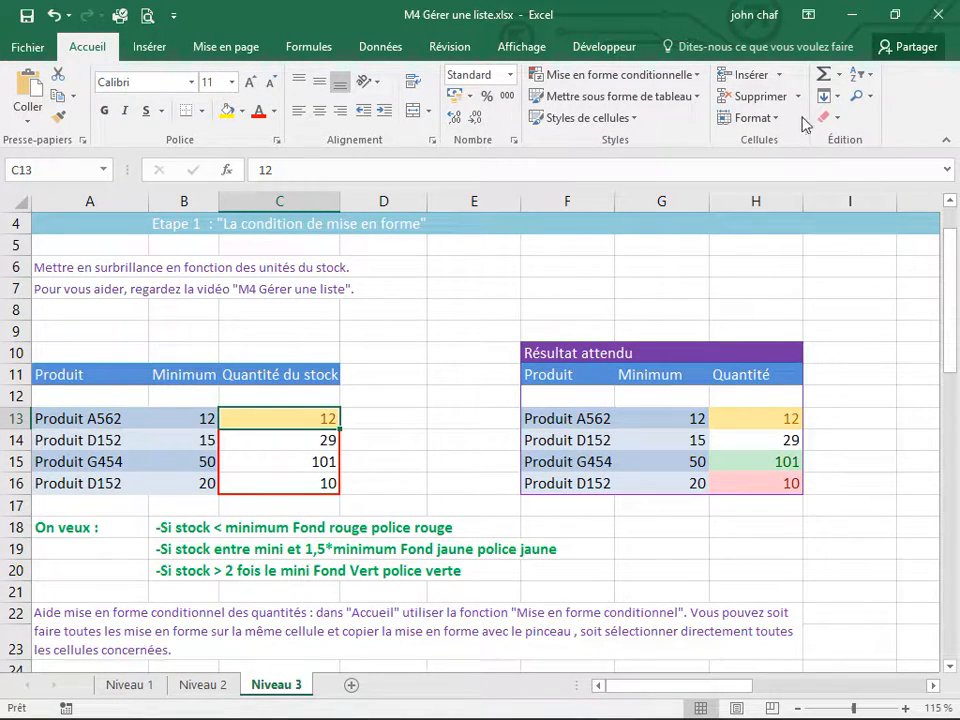
left_click(693, 76)
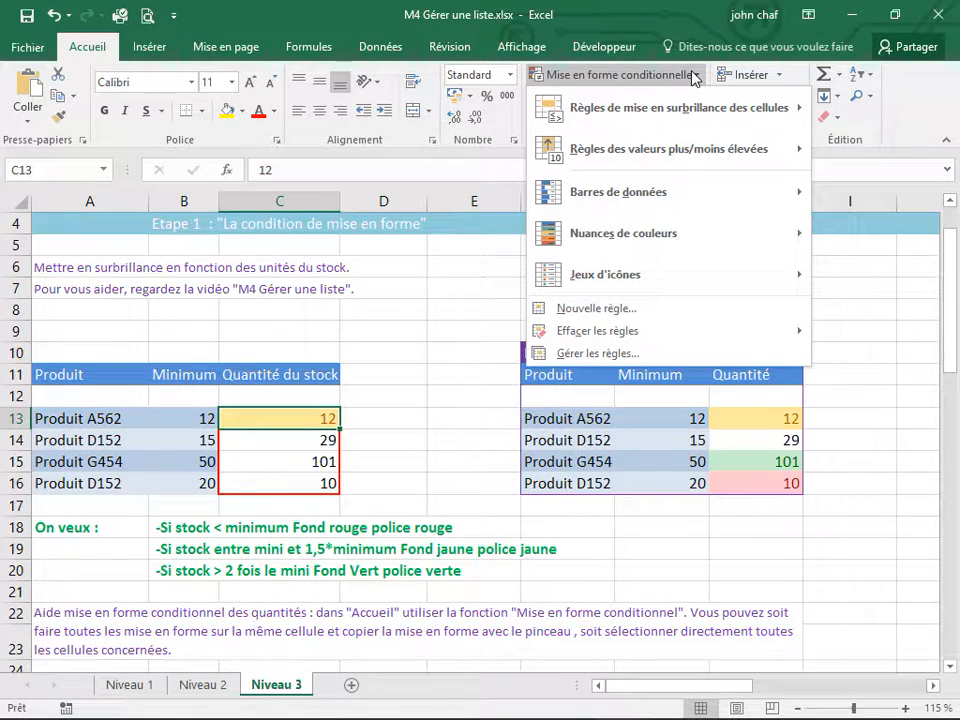
mouse_move(606, 107)
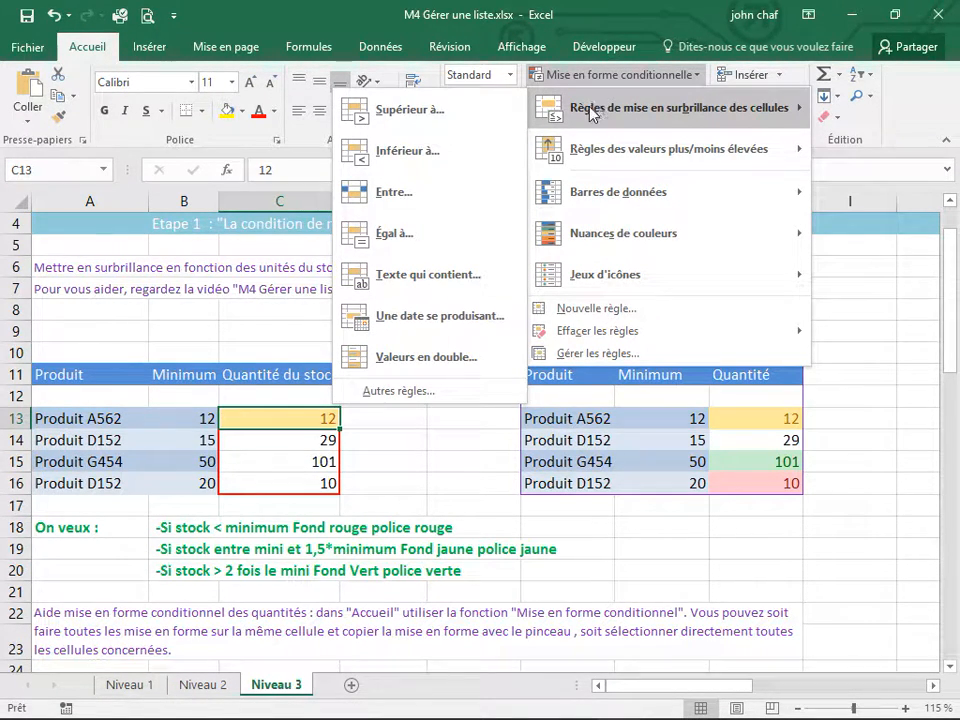
left_click(410, 112)
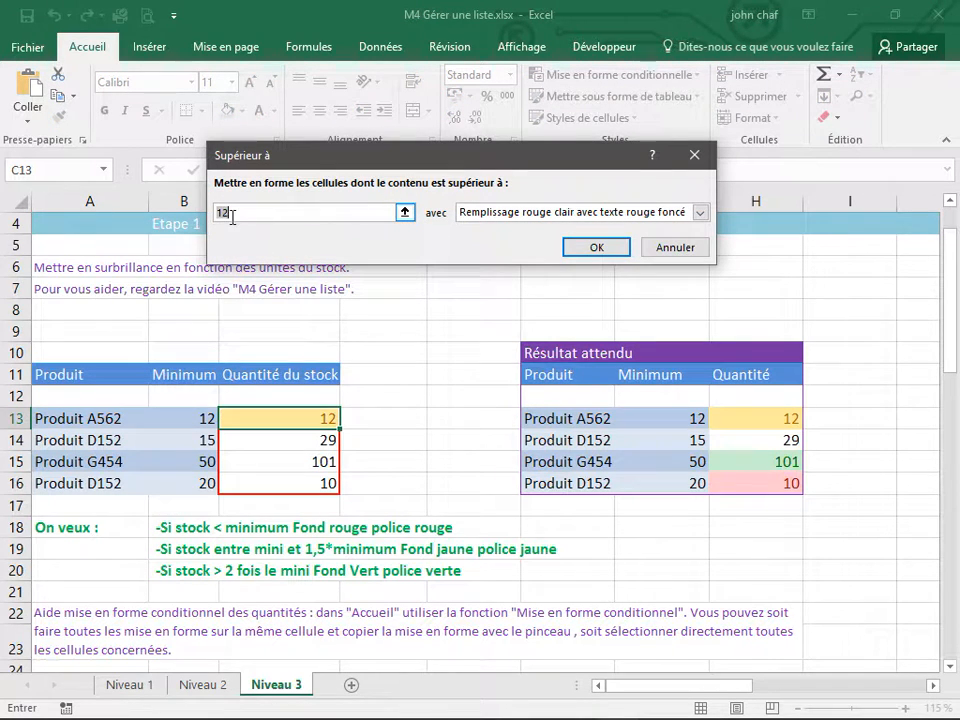
key("BackSpace")
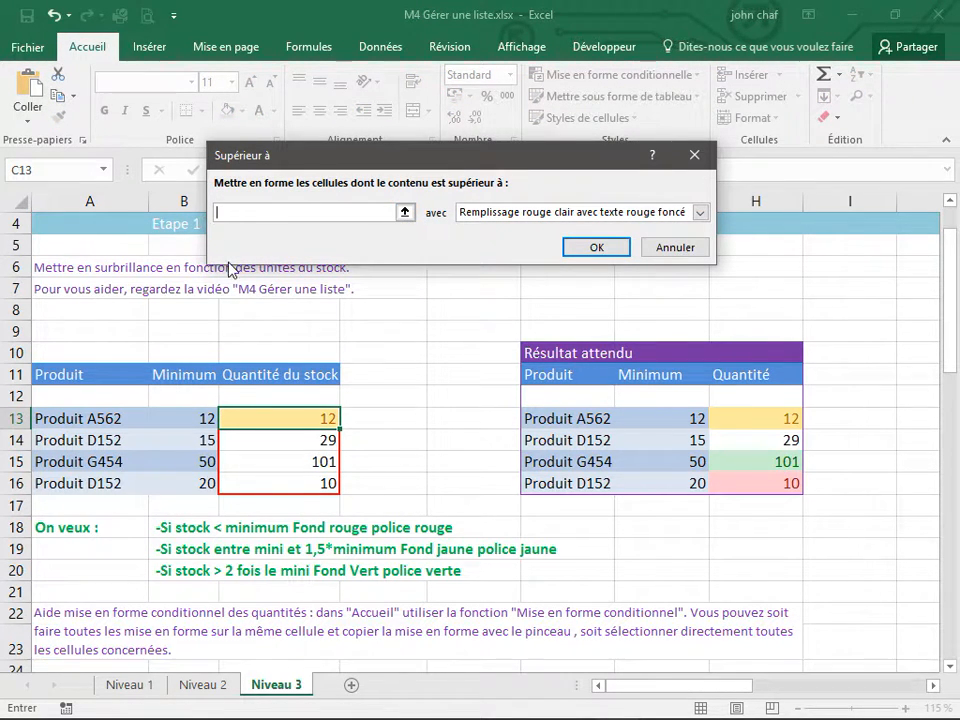
left_click(192, 421)
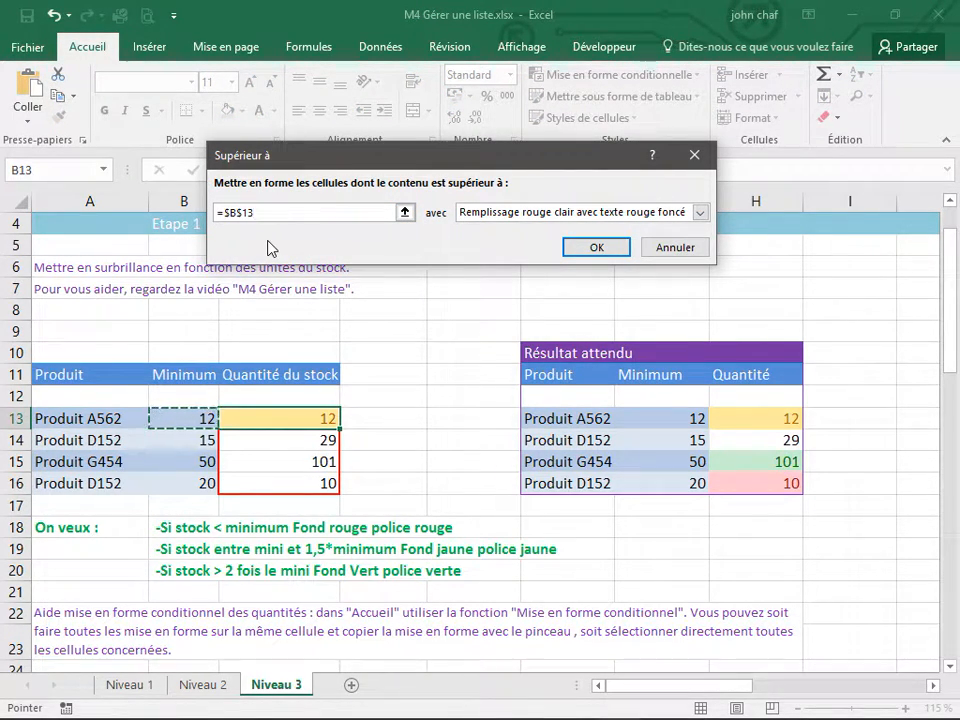
type("*2")
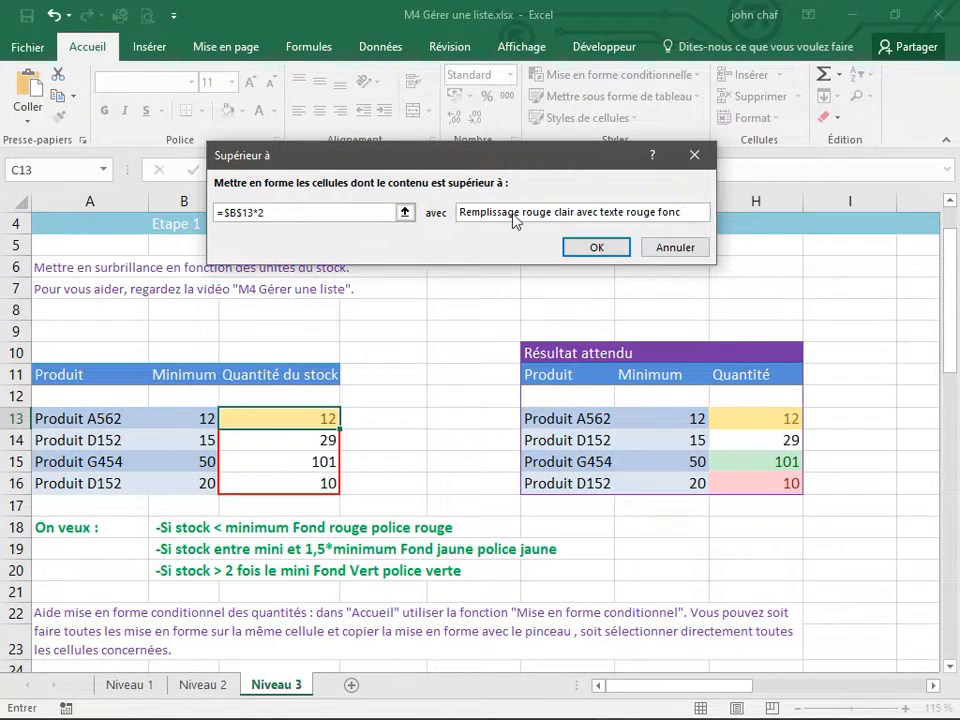
left_click(701, 212)
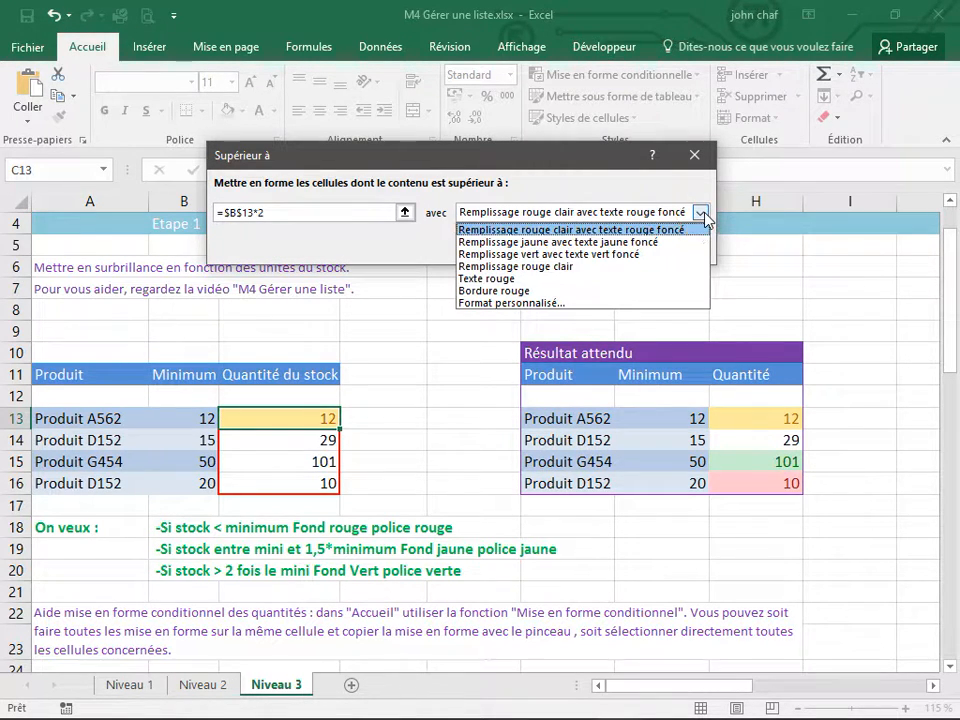
left_click(582, 254)
left_click(584, 250)
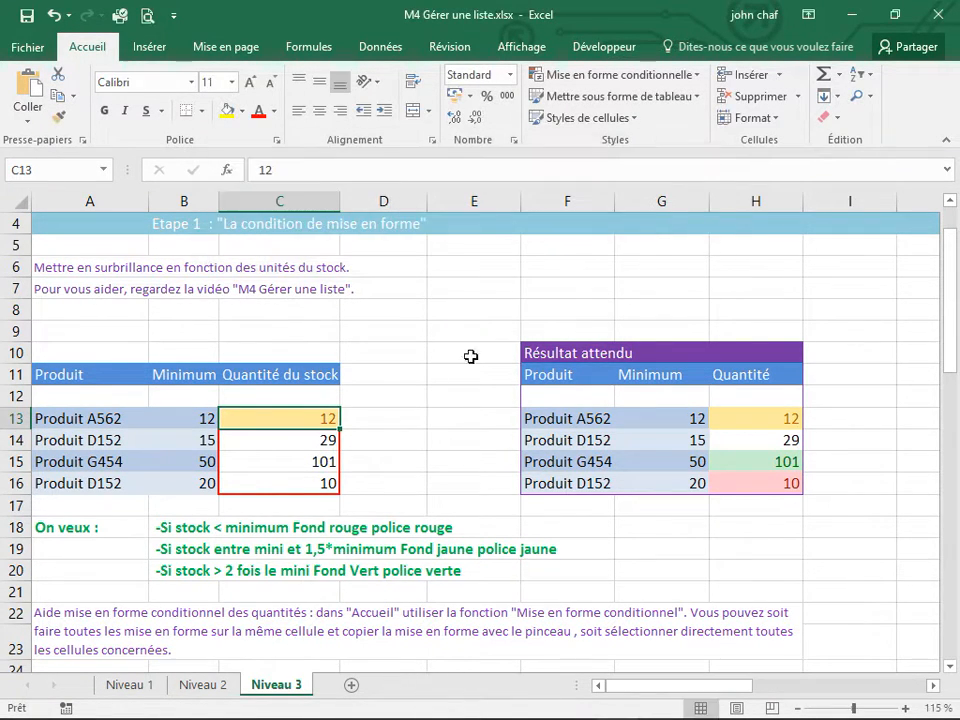
left_click(405, 437)
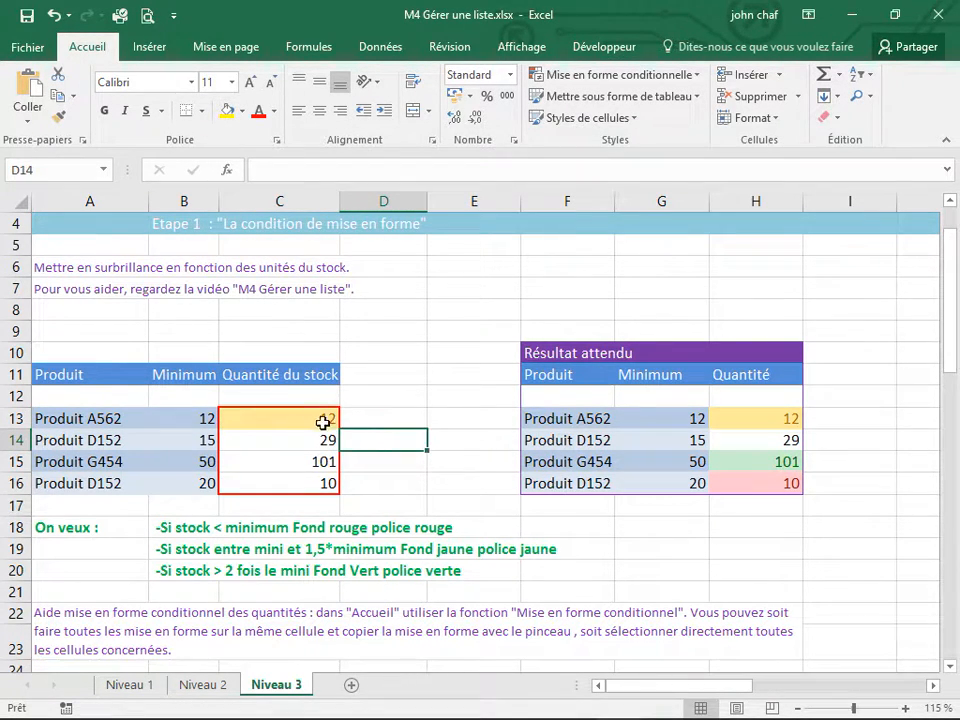
Copy the formatting of C13 onto quantities C14:C16 with the format painter and compare them with the expected result.
left_click(287, 419)
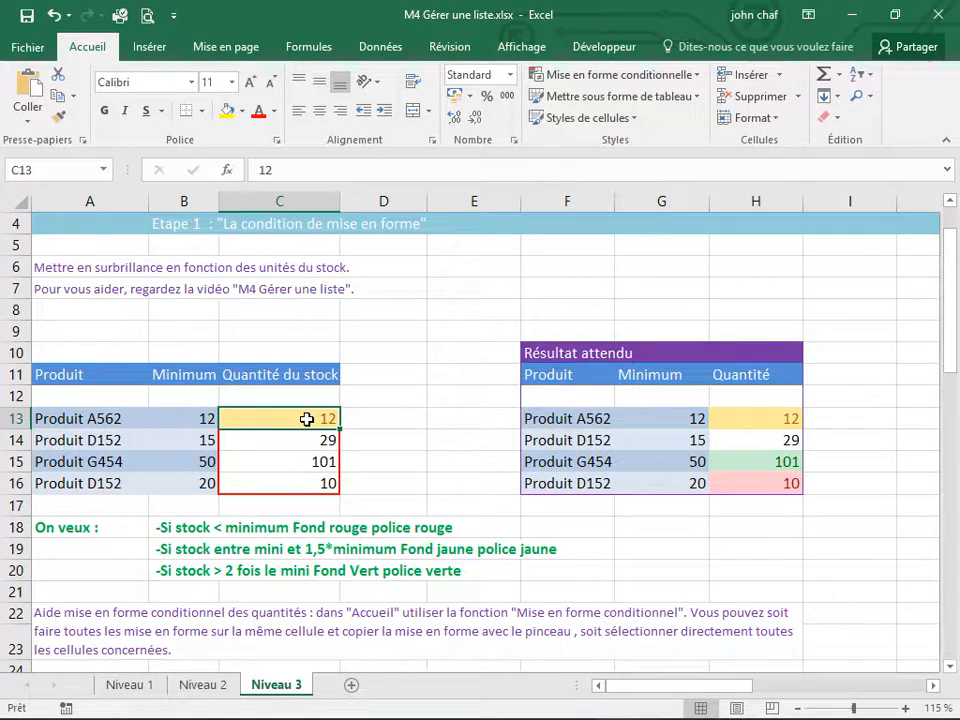
left_click(58, 118)
left_click_drag(281, 436, 281, 484)
left_click(392, 462)
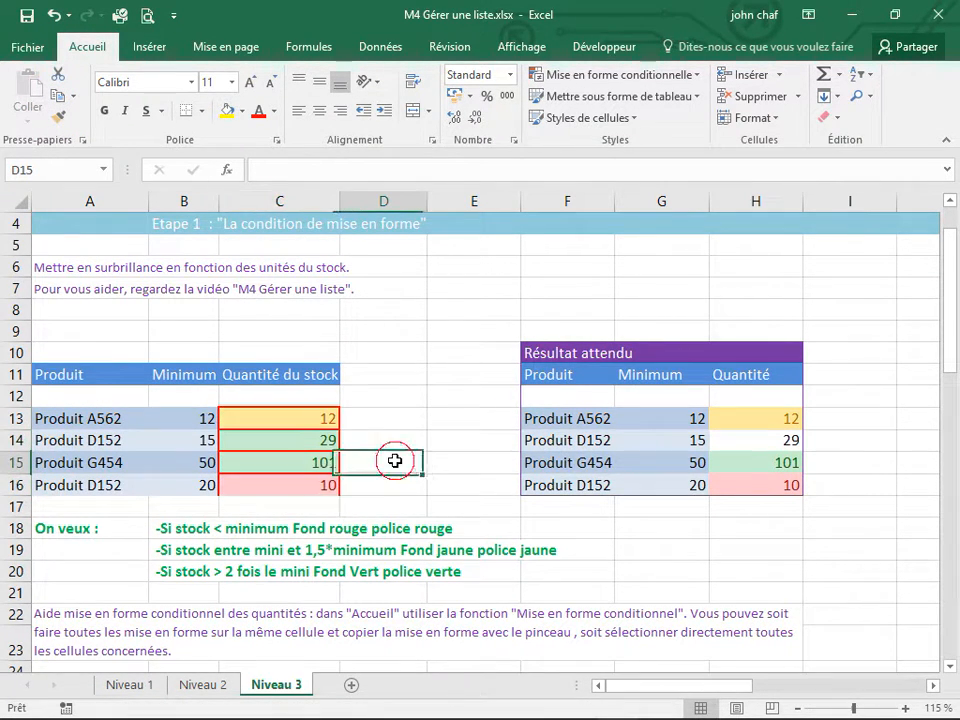
left_click(415, 410)
key("Escape")
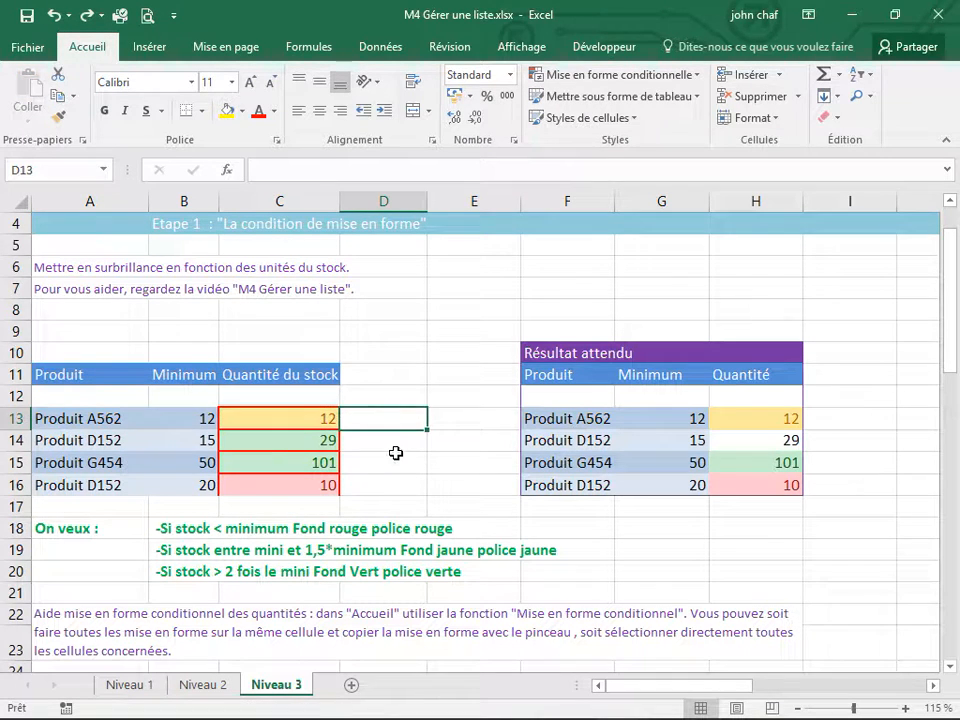
left_click(396, 456)
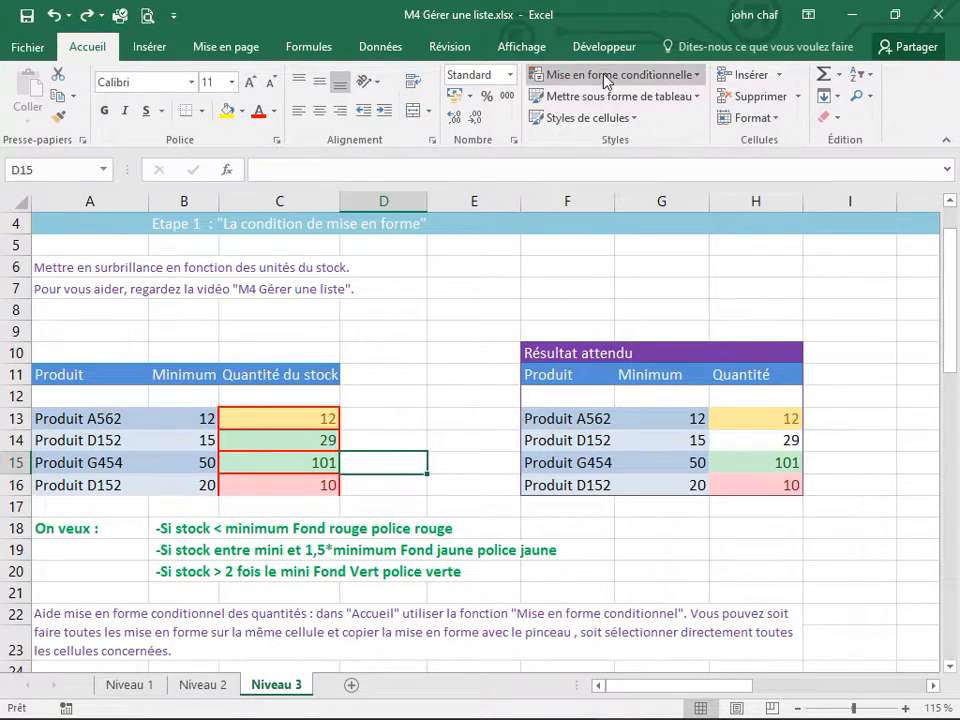
Undo the formatting copied from C13 onto quantities C14:C16.
left_click(287, 418)
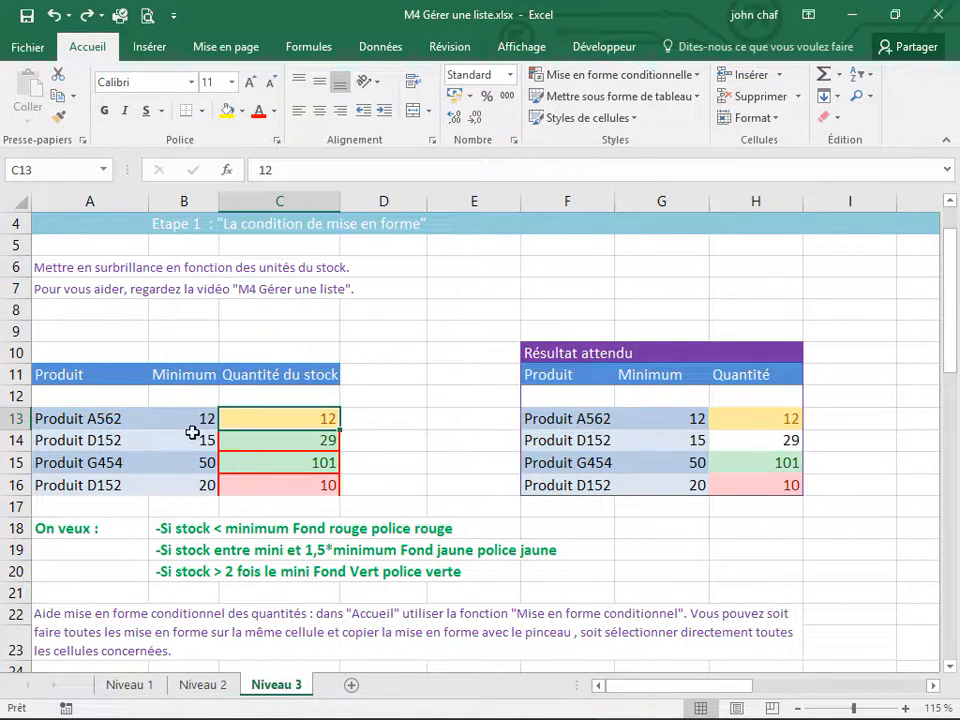
key("ctrl+c")
left_click_drag(292, 440, 292, 485)
key("ctrl+v")
left_click(368, 439)
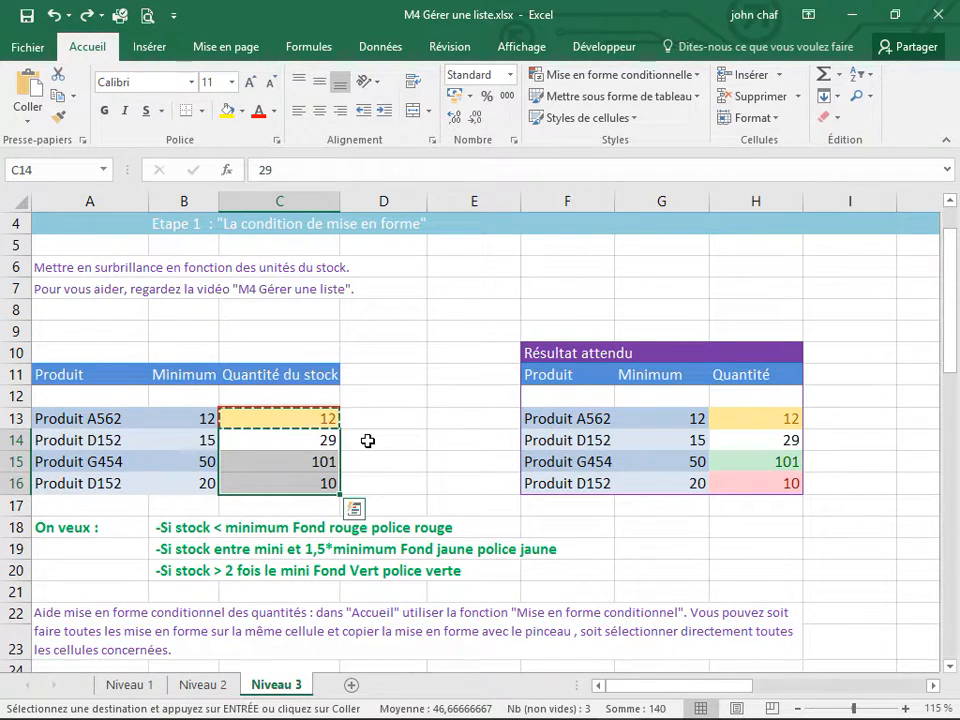
Edit the greater-than conditional formatting rule of C13 so it compares with the relative reference =B13*2.
left_click(296, 421)
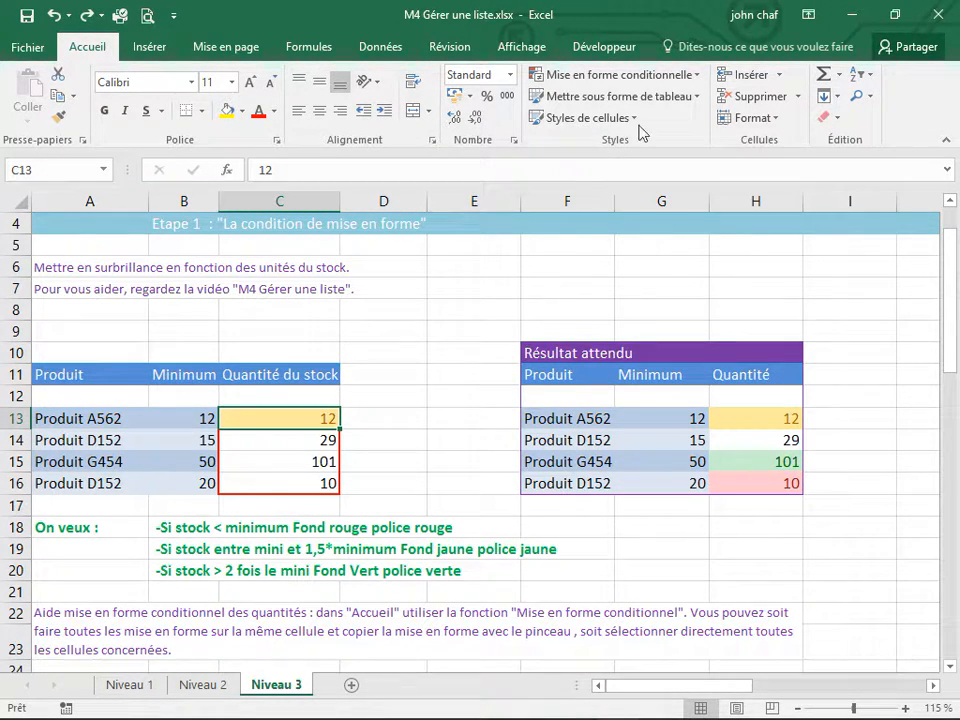
left_click(615, 75)
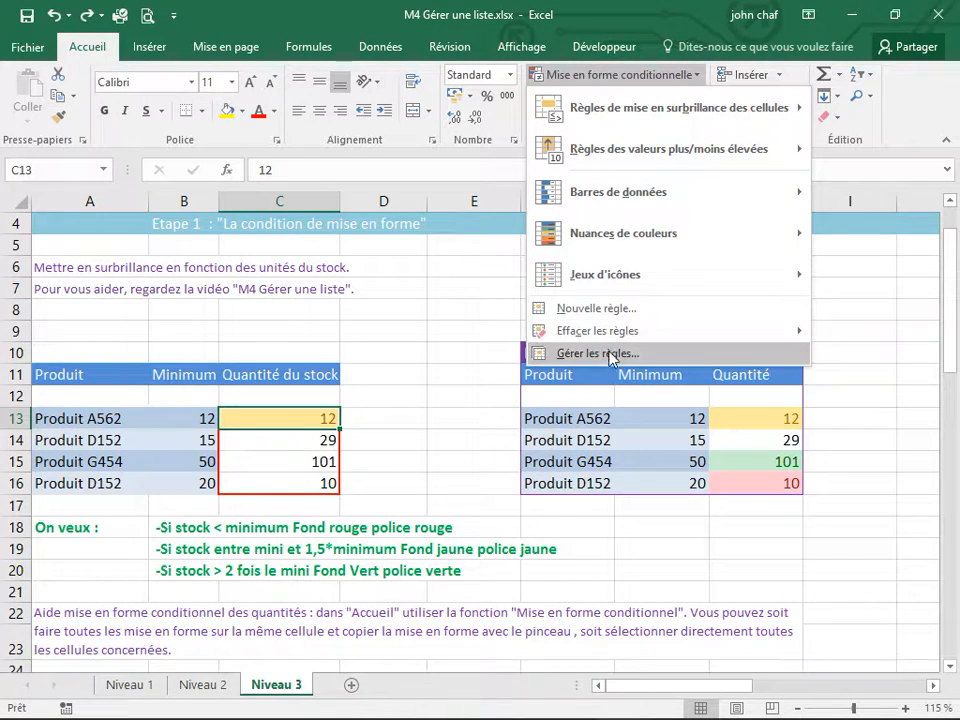
left_click(566, 353)
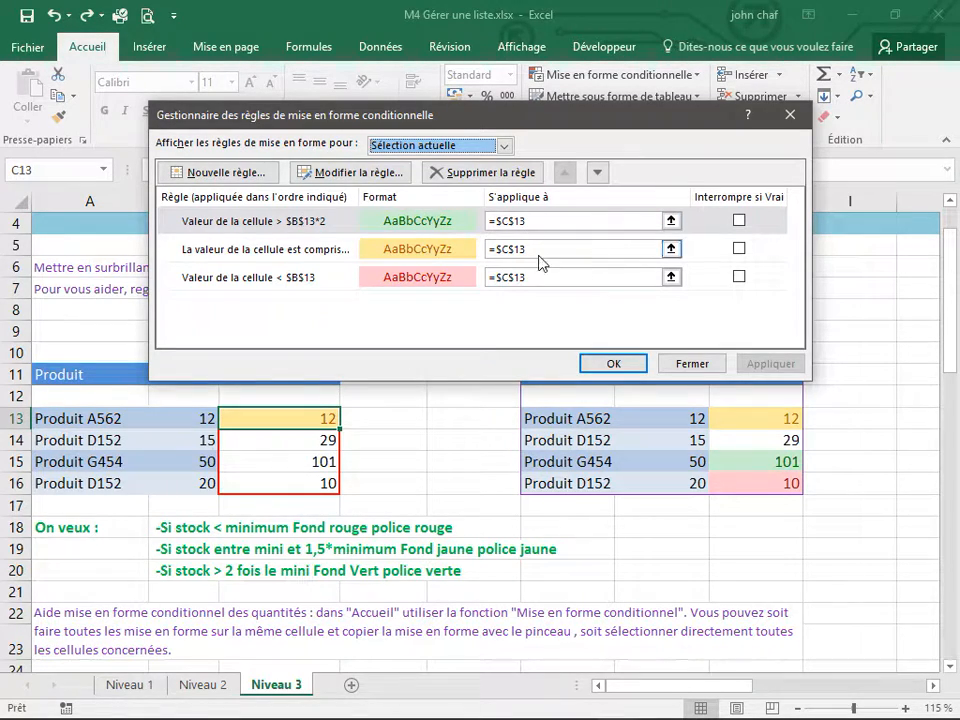
left_click_drag(512, 118, 414, 93)
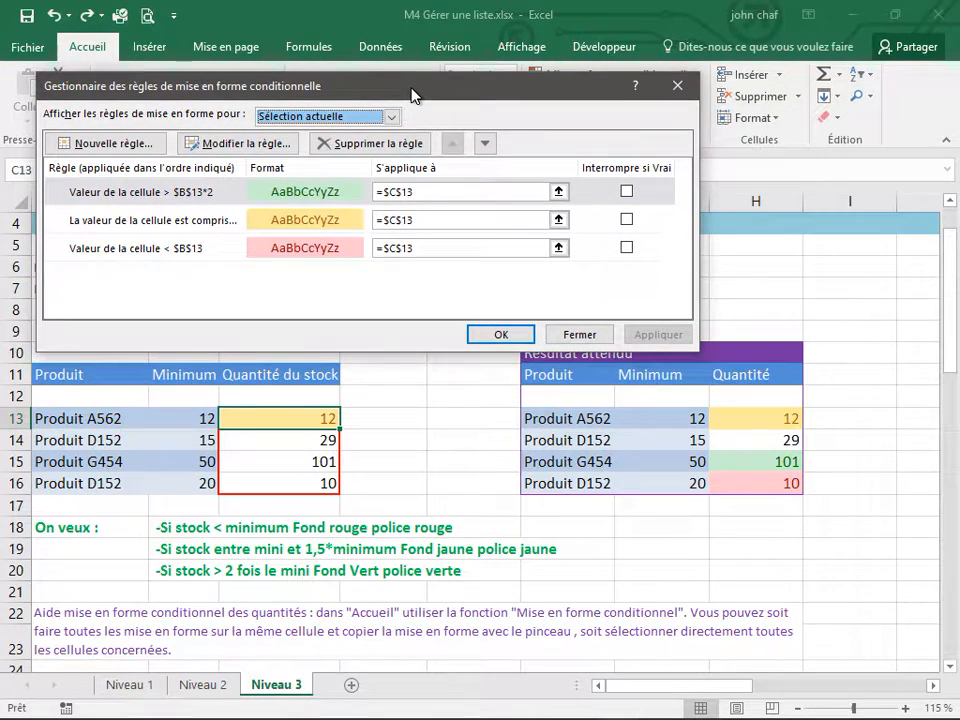
double_click(182, 196)
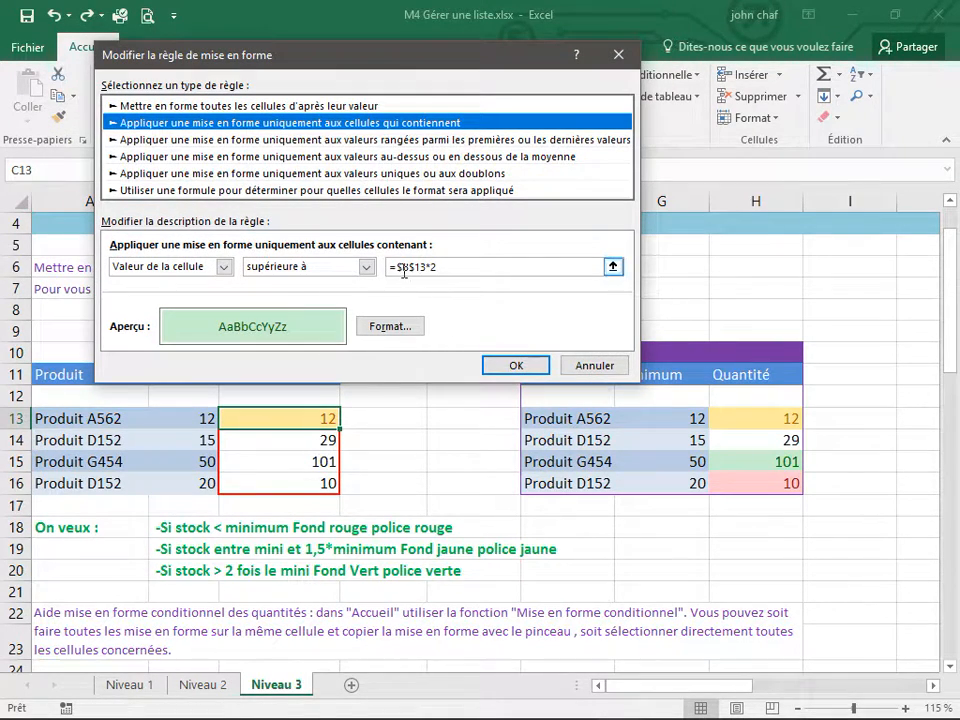
left_click(404, 268)
key("BackSpace")
left_click(407, 268)
key("BackSpace")
left_click(514, 364)
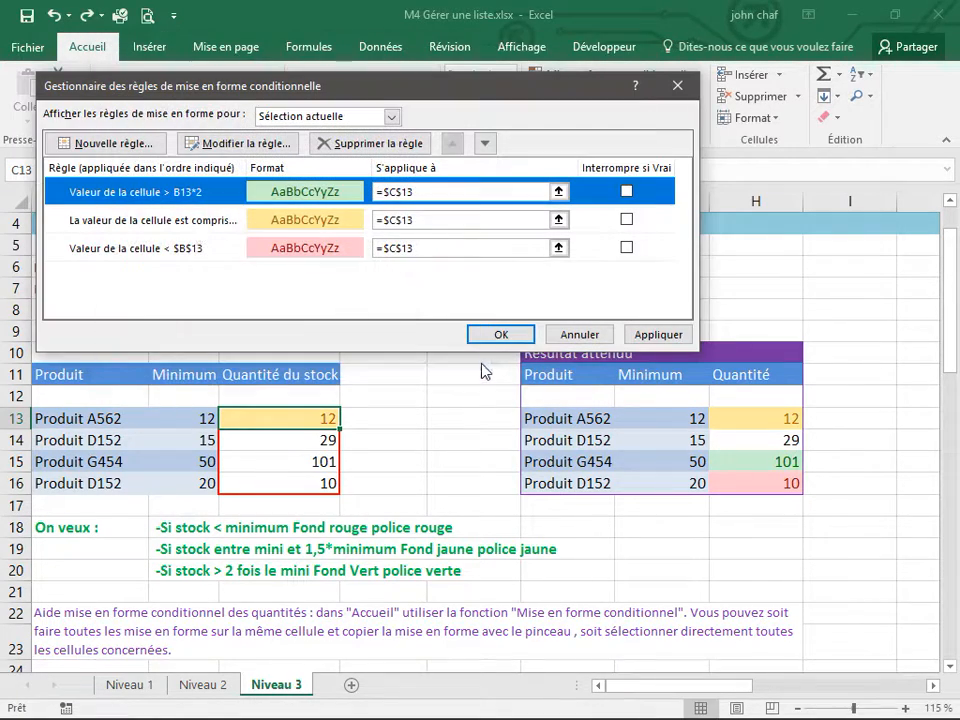
Make the B13 references relative in both bounds of the yellow Between rule.
double_click(194, 222)
left_click(381, 268)
key("BackSpace")
left_click(540, 267)
key("BackSpace")
left_click(547, 267)
key("BackSpace")
left_click(541, 365)
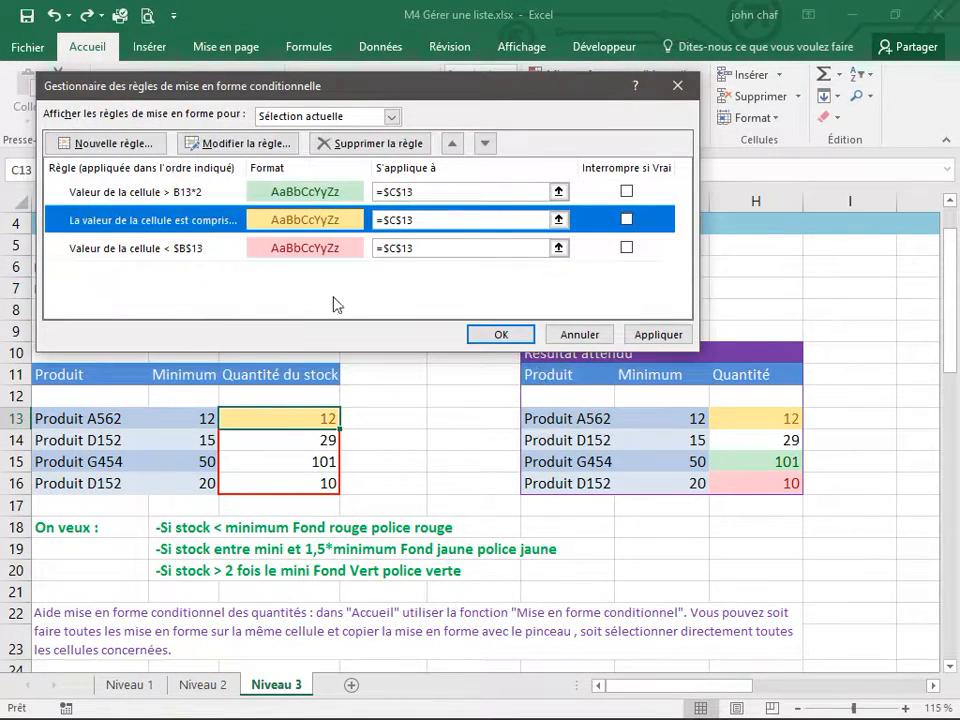
Change the red less-than rule to compare with =B13 and apply the edited rules to C13.
double_click(199, 248)
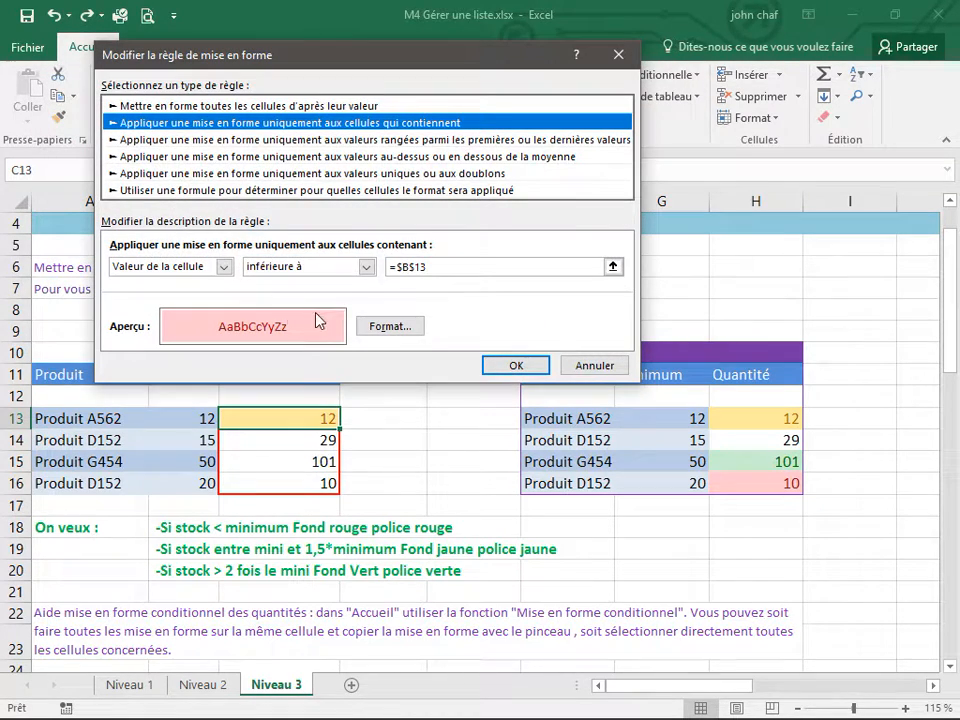
left_click(407, 266)
key("BackSpace")
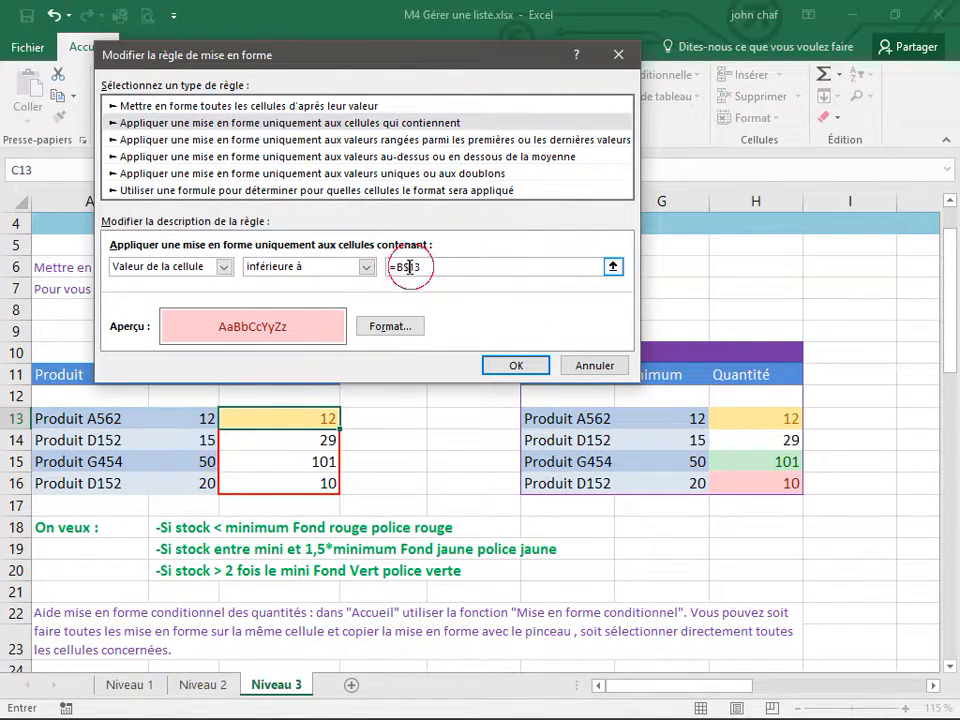
key("BackSpace")
left_click(514, 365)
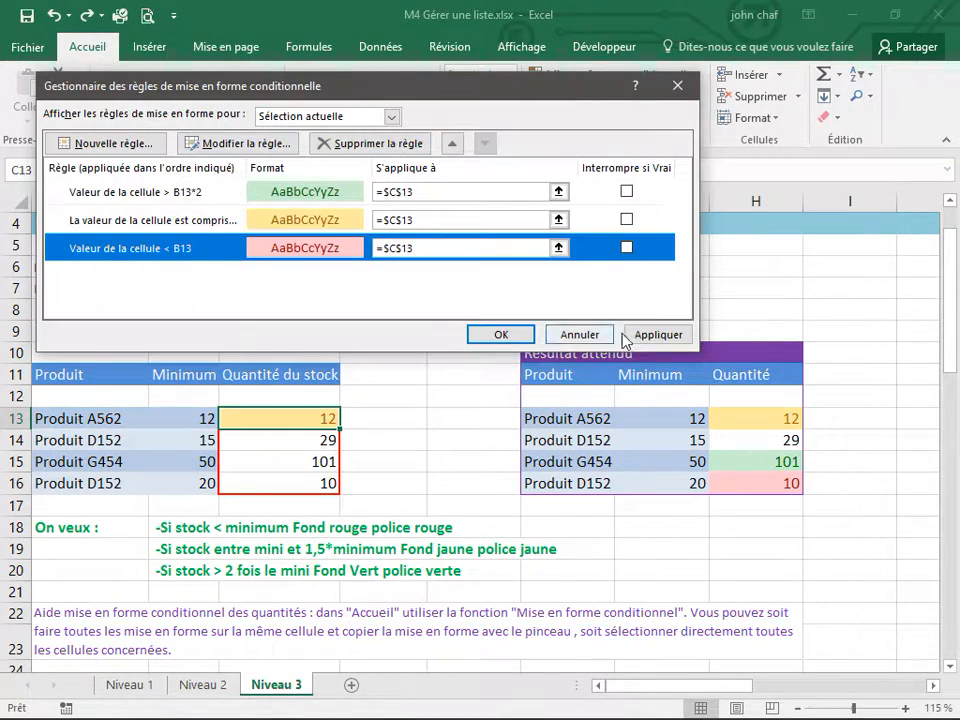
left_click(655, 335)
left_click(498, 335)
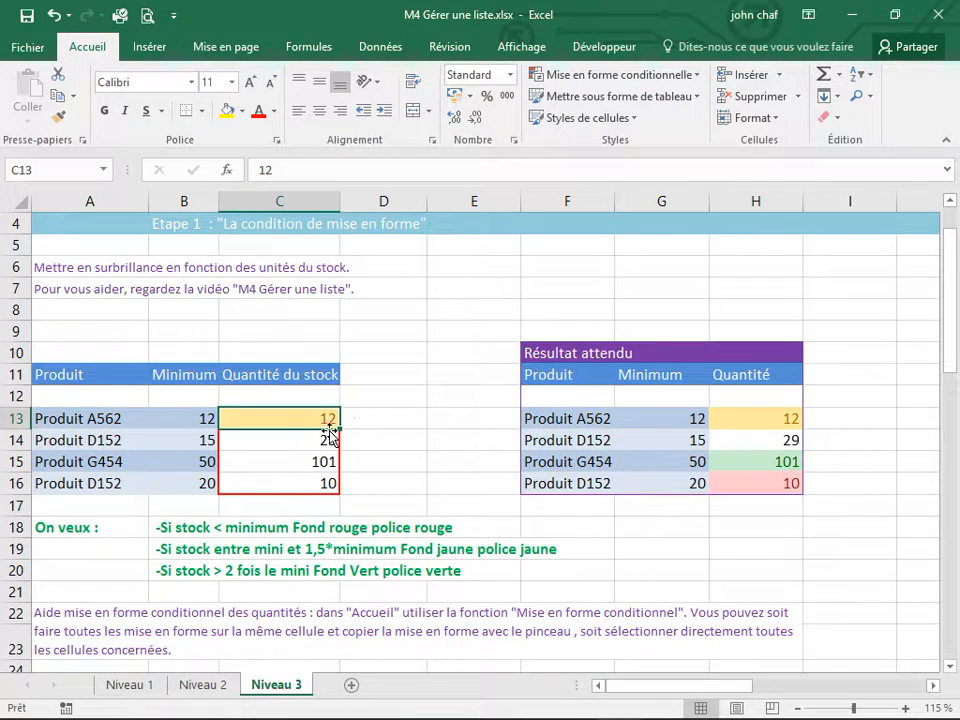
Copy the formatting of C13 onto quantities C14:C16 with the format painter.
left_click(58, 117)
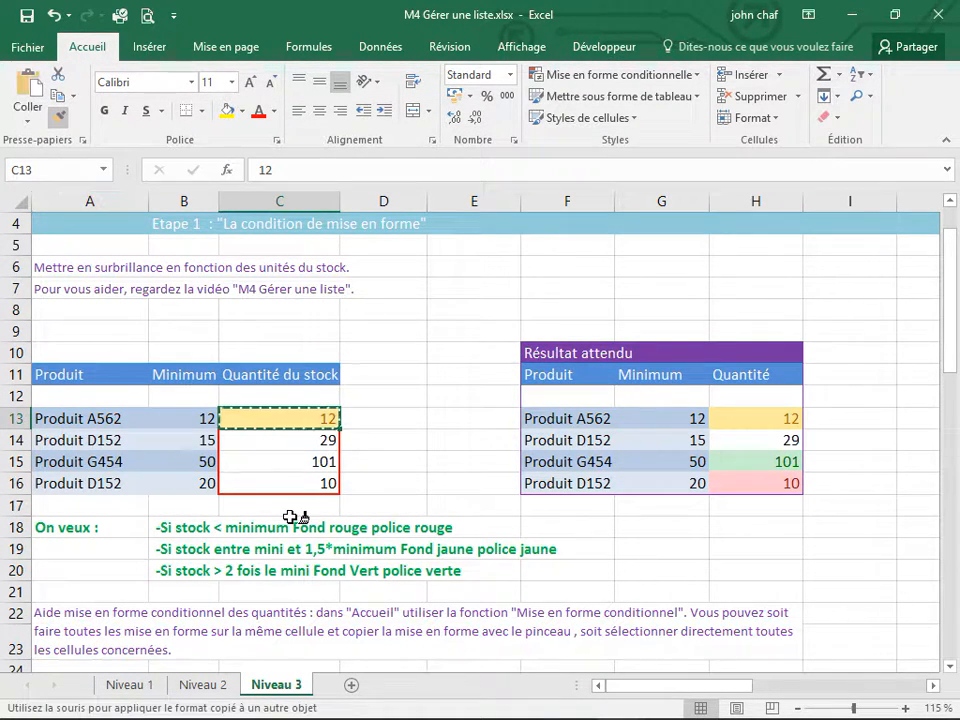
left_click_drag(290, 440, 296, 486)
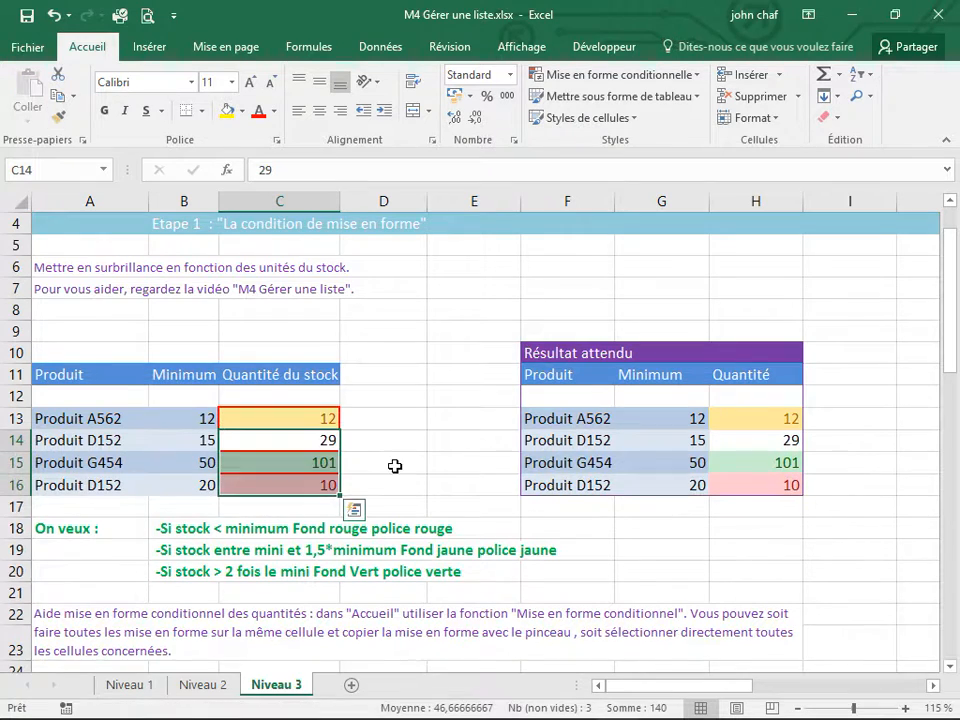
left_click(395, 466)
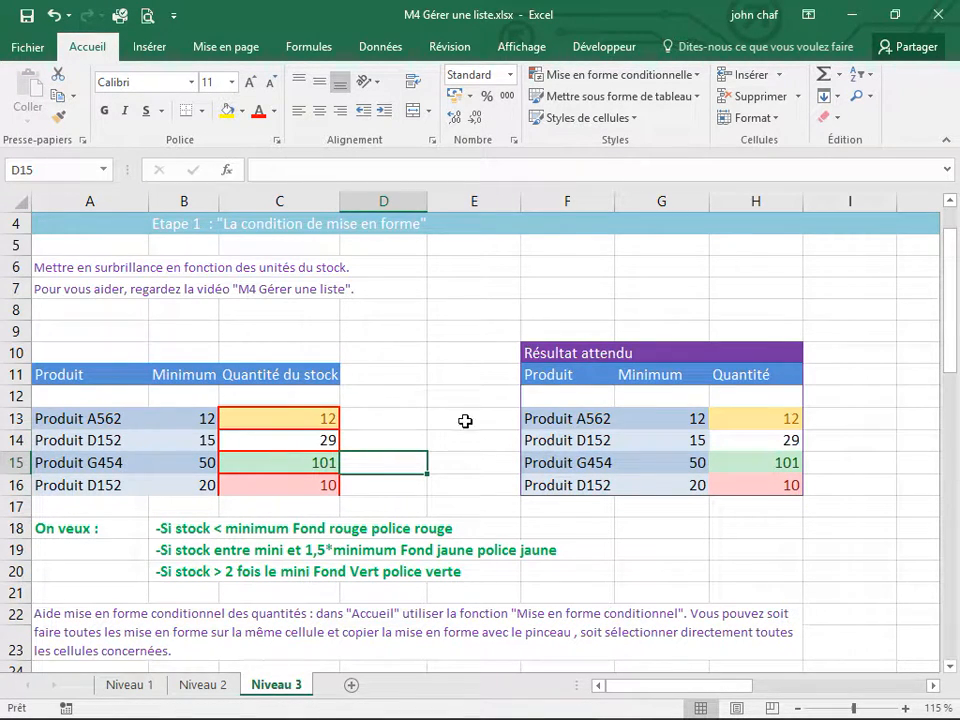
Try a single blue-white-red colour scale on all hangar quantities B32:D35 in the Etape 2 table.
scroll(292, 345, "down", 1)
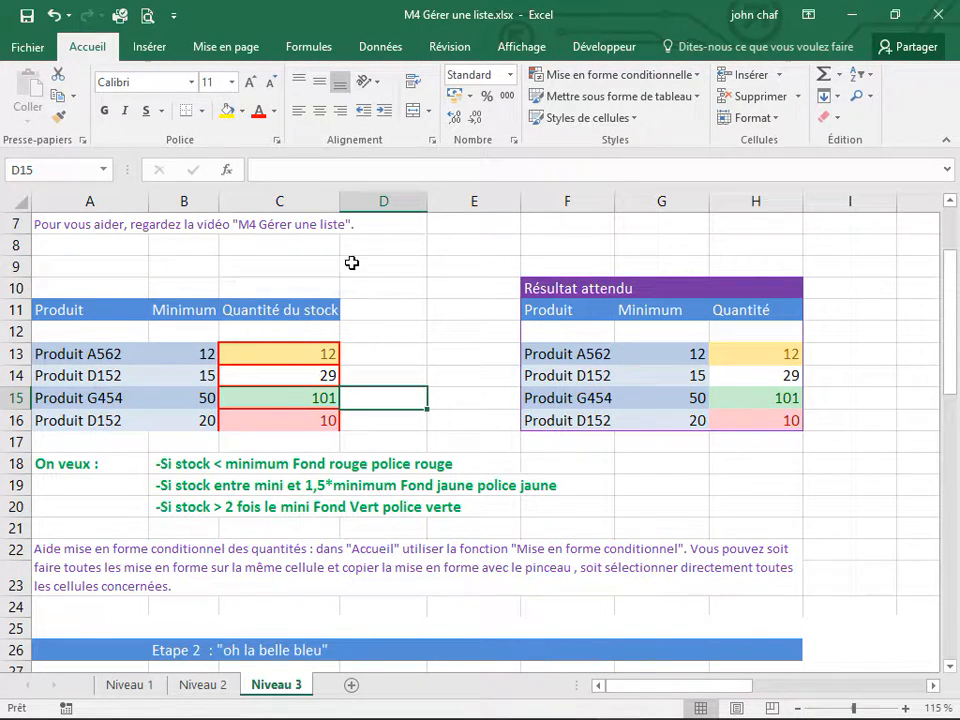
scroll(404, 342, "down", 3)
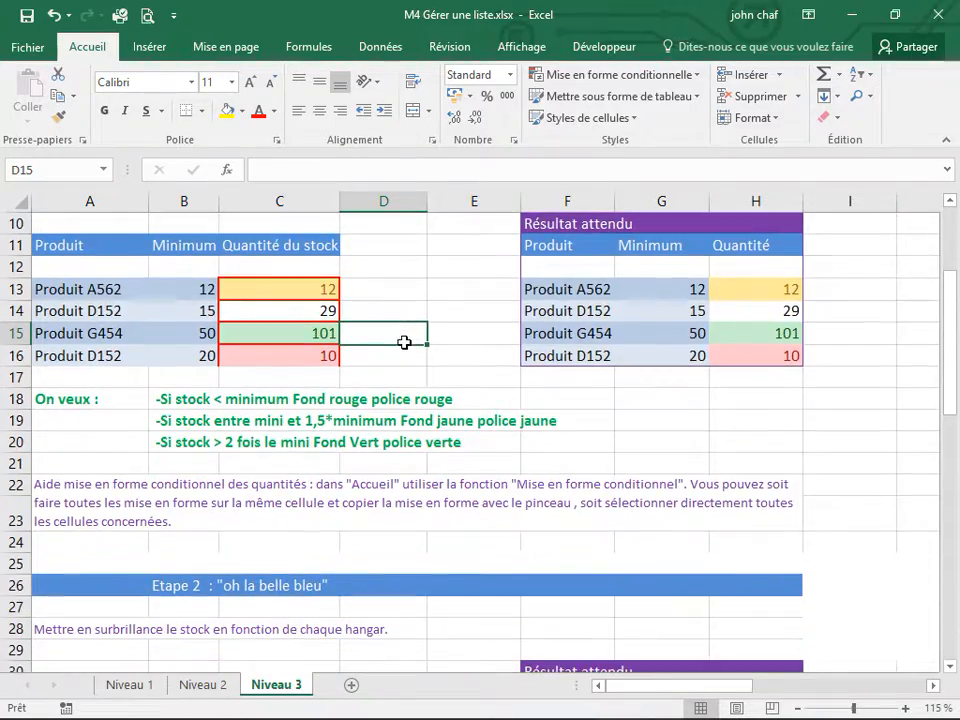
scroll(363, 349, "down", 3)
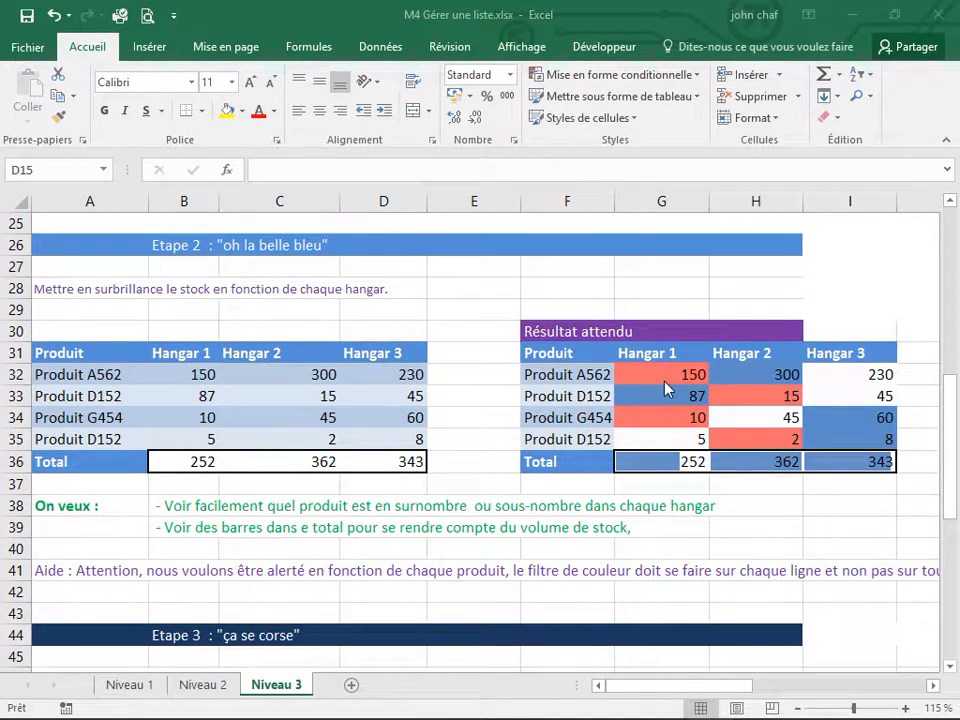
left_click(167, 392)
left_click(169, 373)
left_click_drag(169, 373, 388, 437)
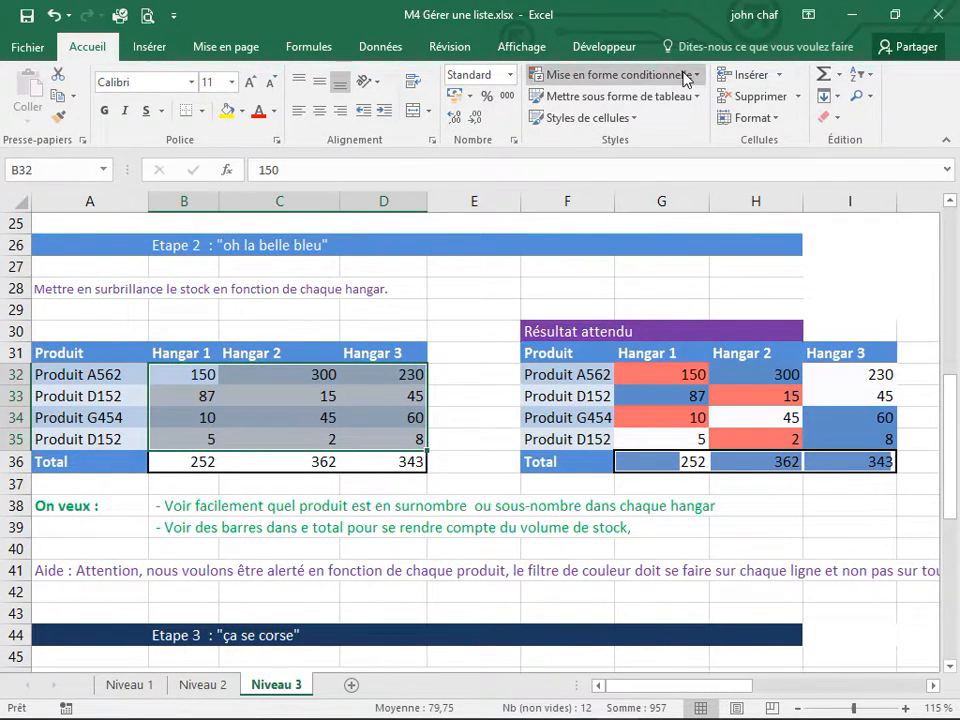
left_click(687, 77)
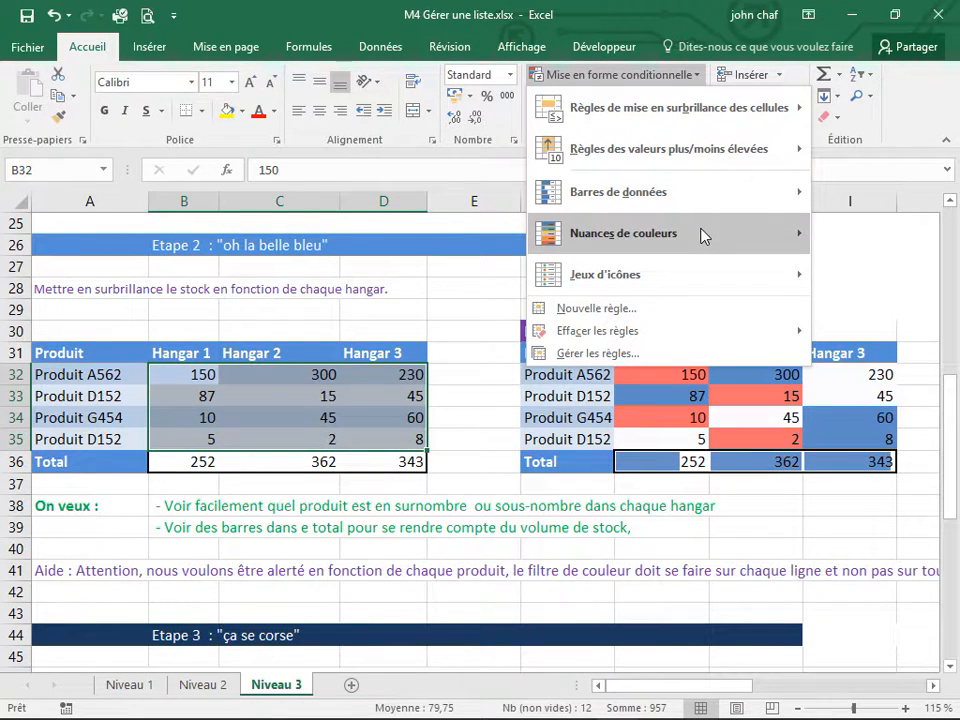
mouse_move(705, 236)
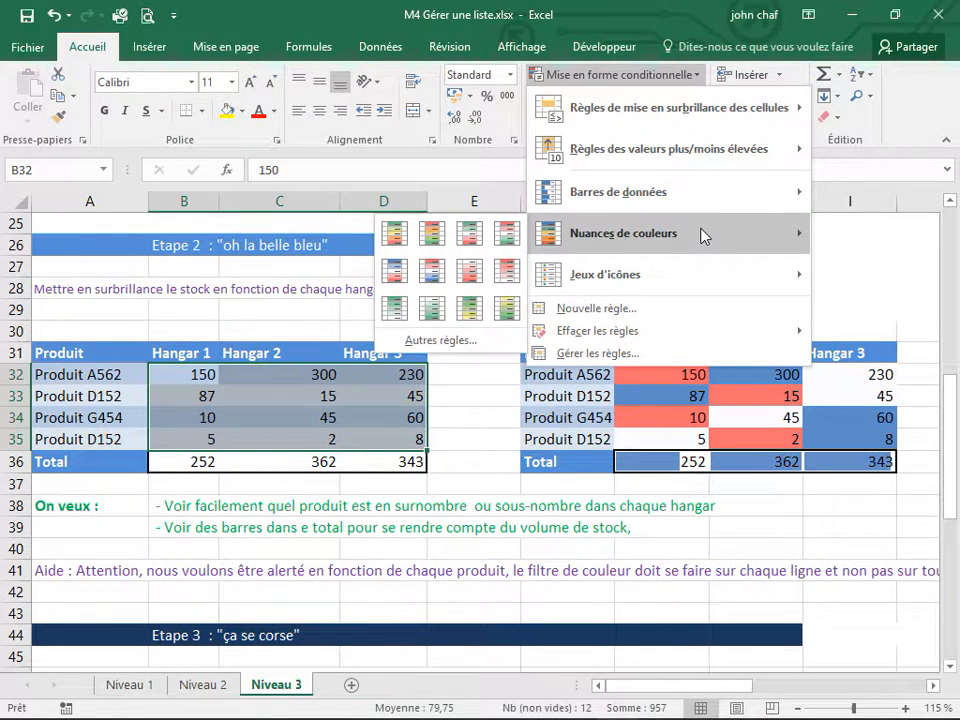
left_click(397, 270)
left_click(311, 412)
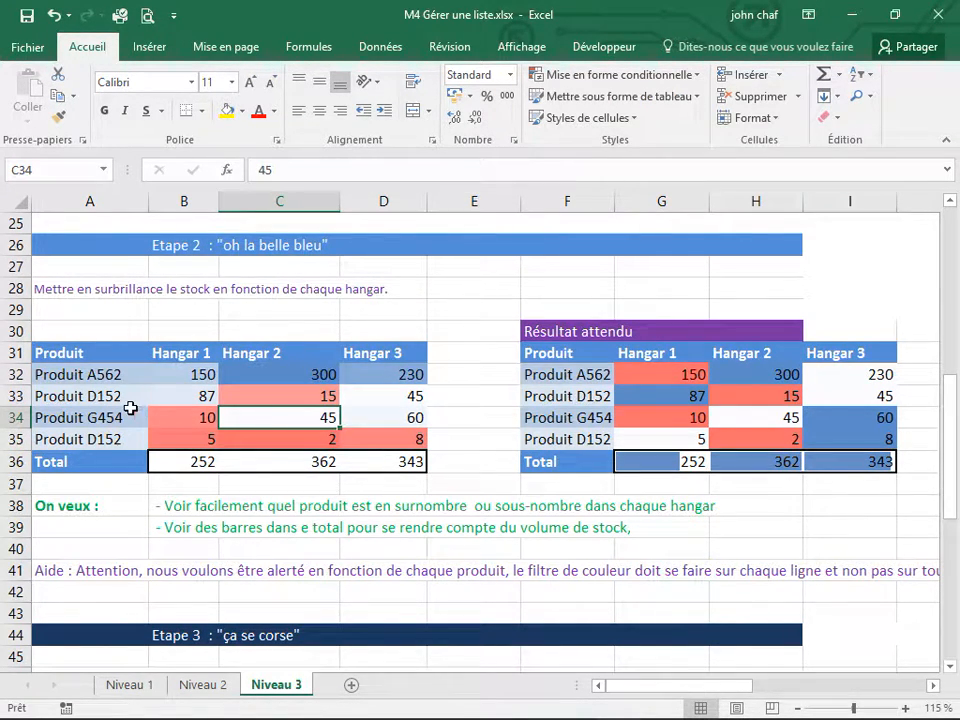
Apply the blue-white-red colour scale to the Produit A562 row alone, B32:D32.
left_click_drag(385, 372, 186, 373)
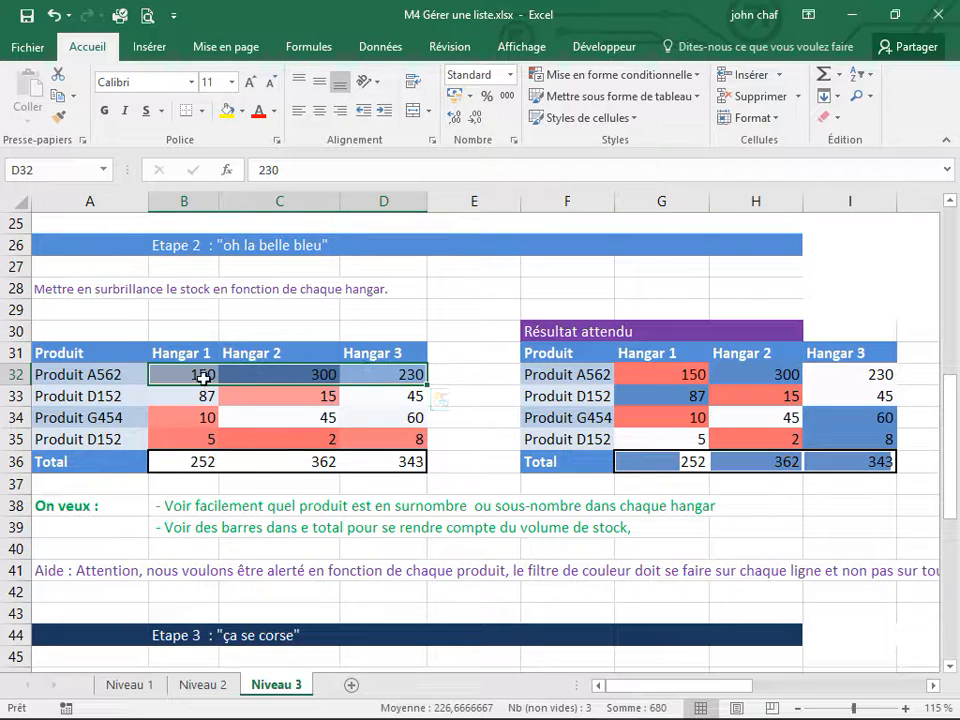
left_click(689, 79)
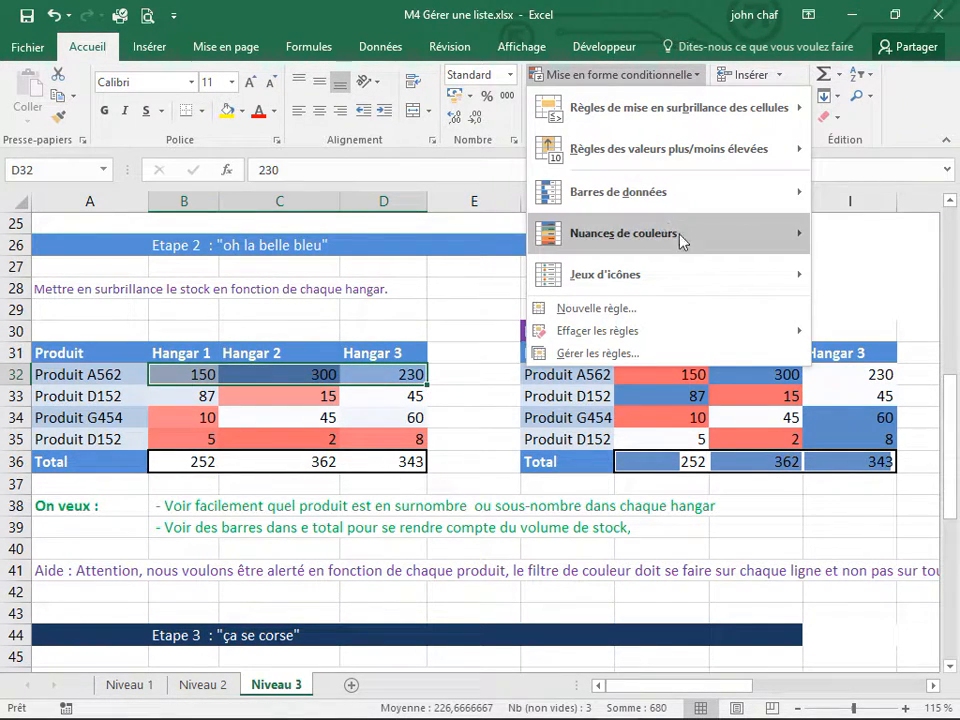
mouse_move(681, 240)
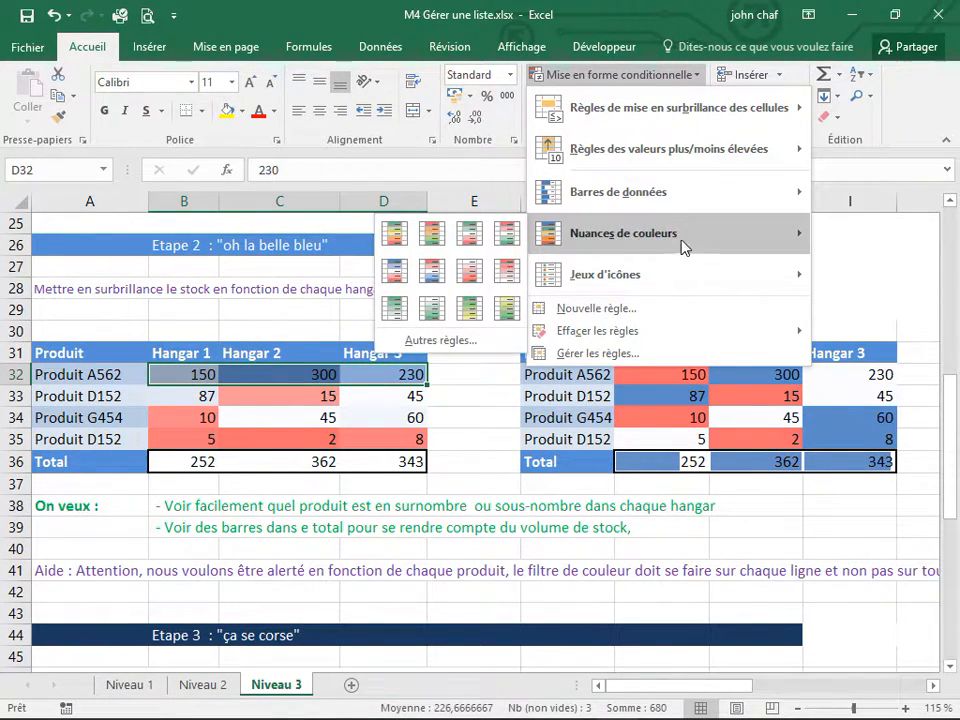
left_click(396, 276)
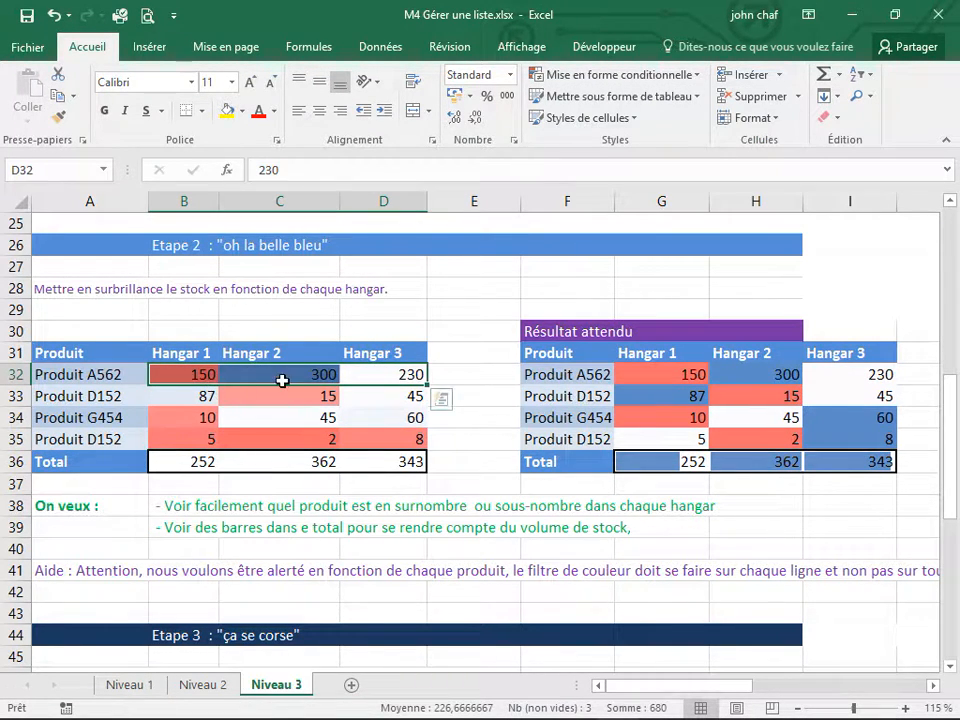
mouse_move(441, 412)
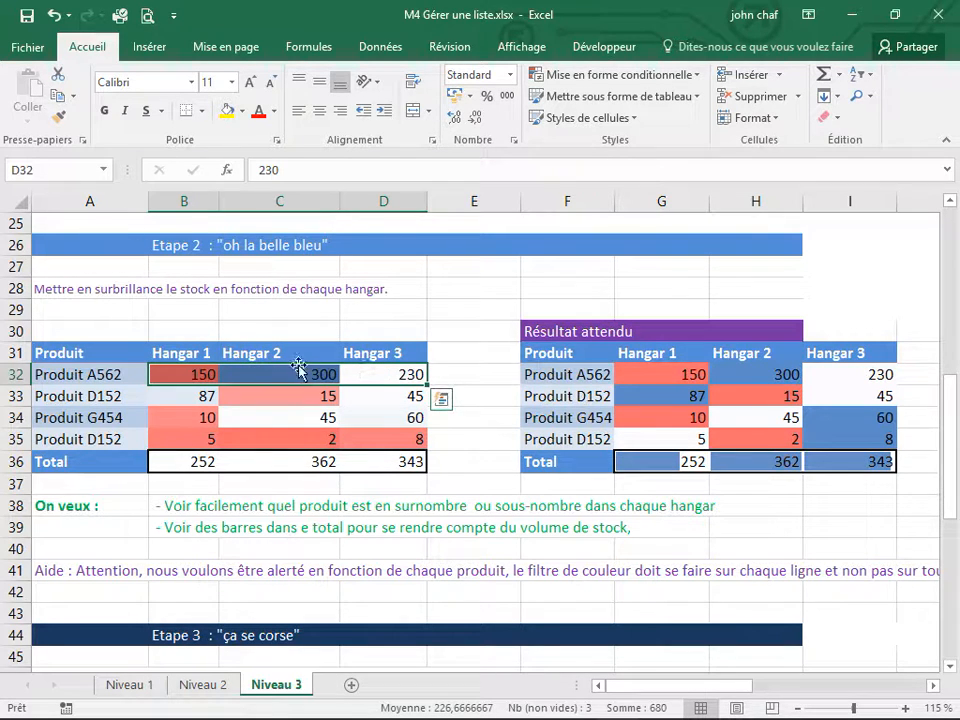
Copy the row's colour scale with the format painter onto B33:D33, B34:D34 and B35:D35, one row at a time.
left_click(56, 119)
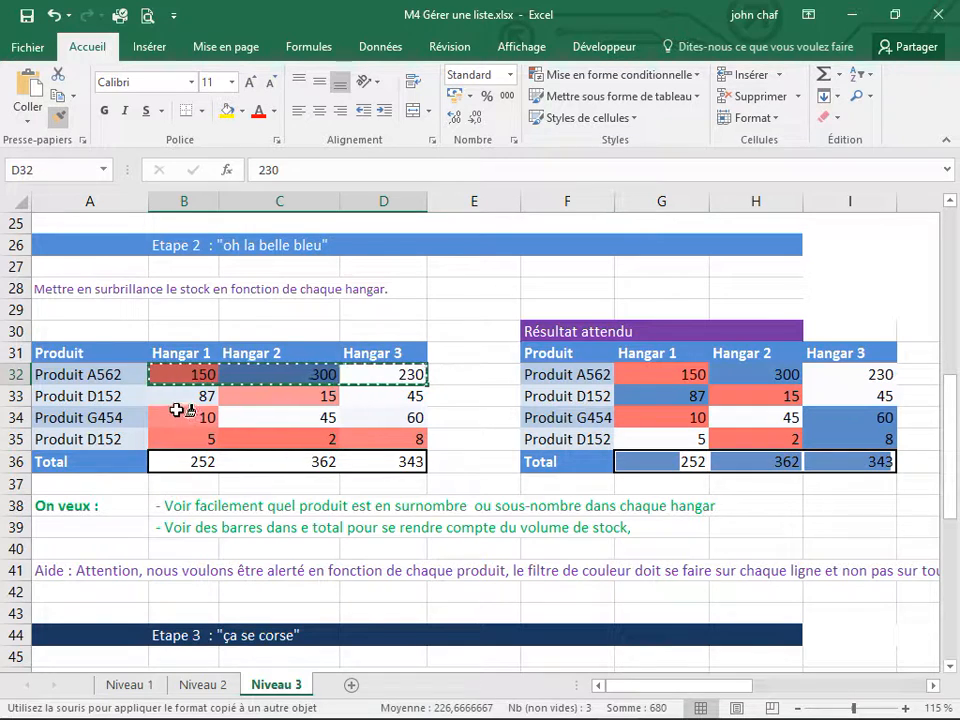
mouse_move(176, 400)
left_mouse_down()
mouse_move(190, 410)
mouse_move(407, 398)
left_mouse_up()
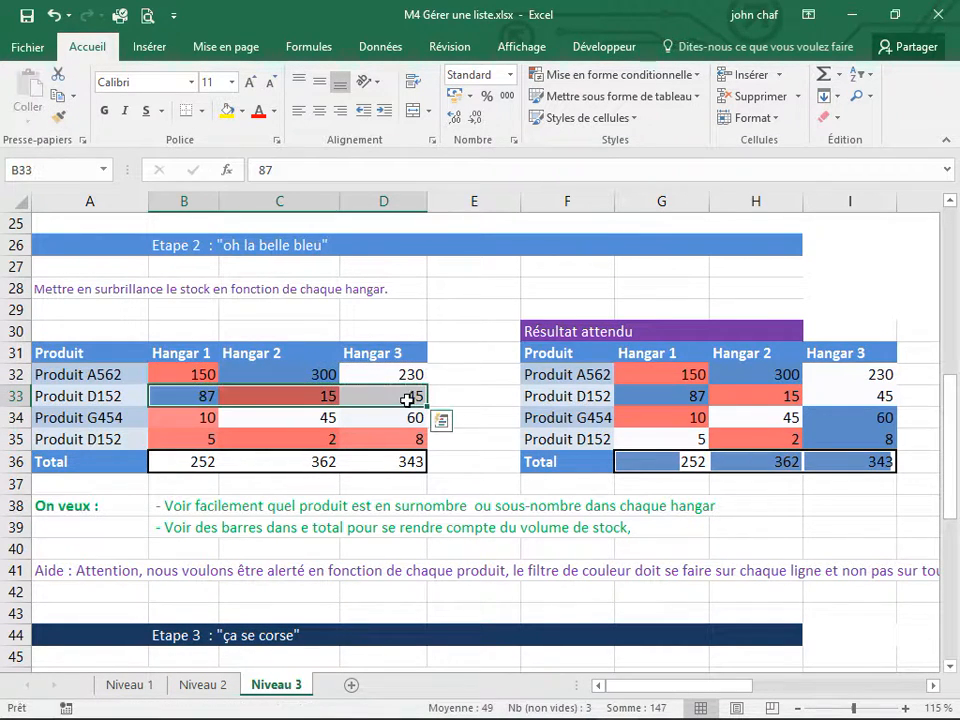
left_click(56, 119)
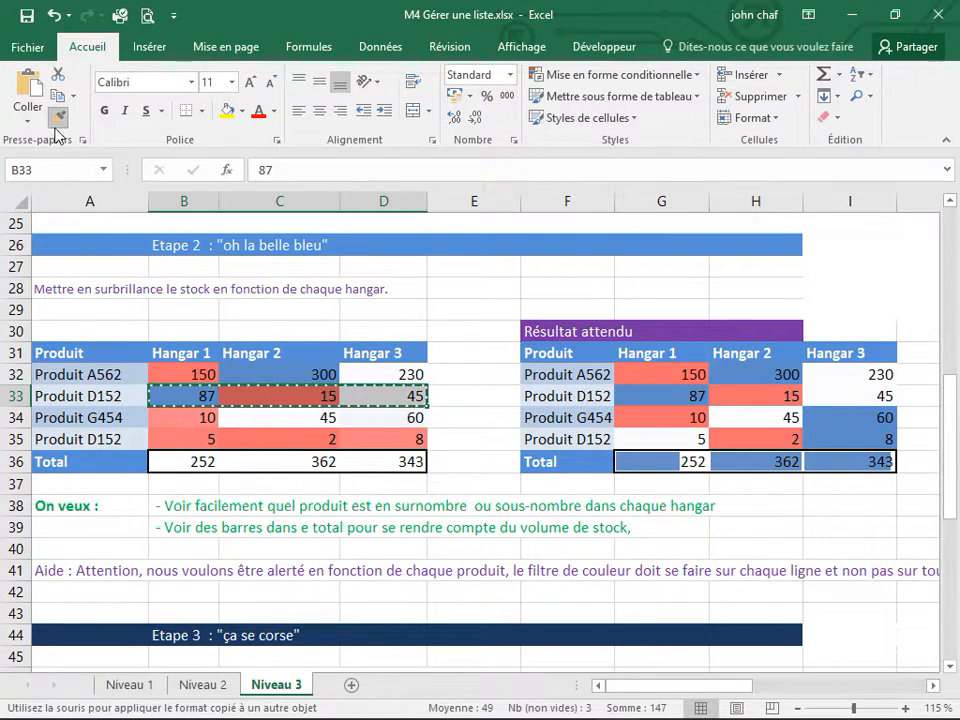
left_click(196, 419)
left_click(196, 440)
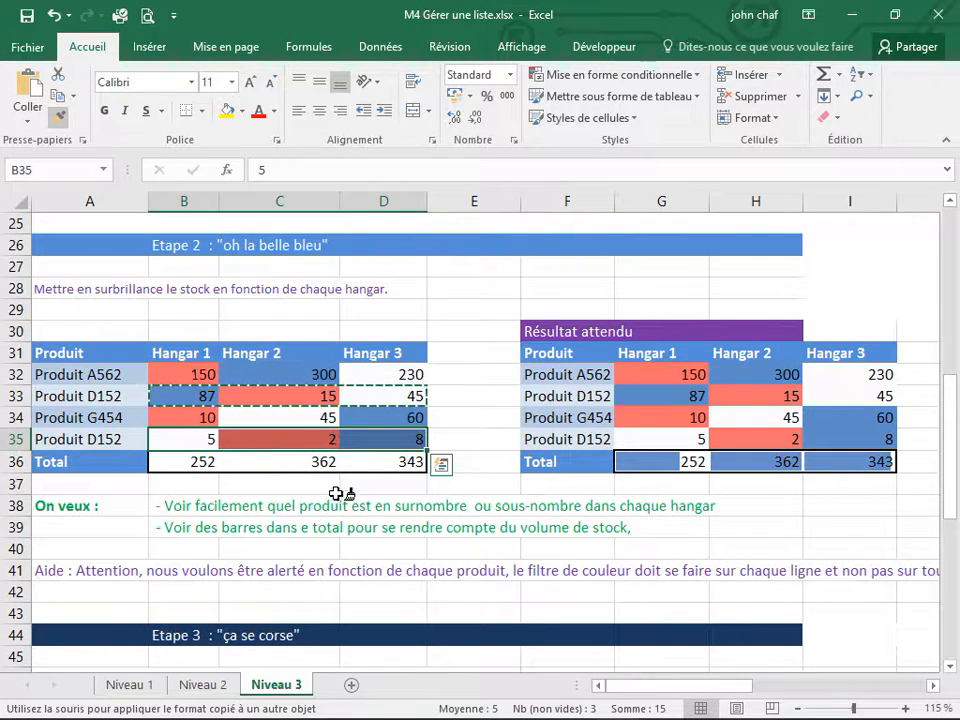
key("Escape")
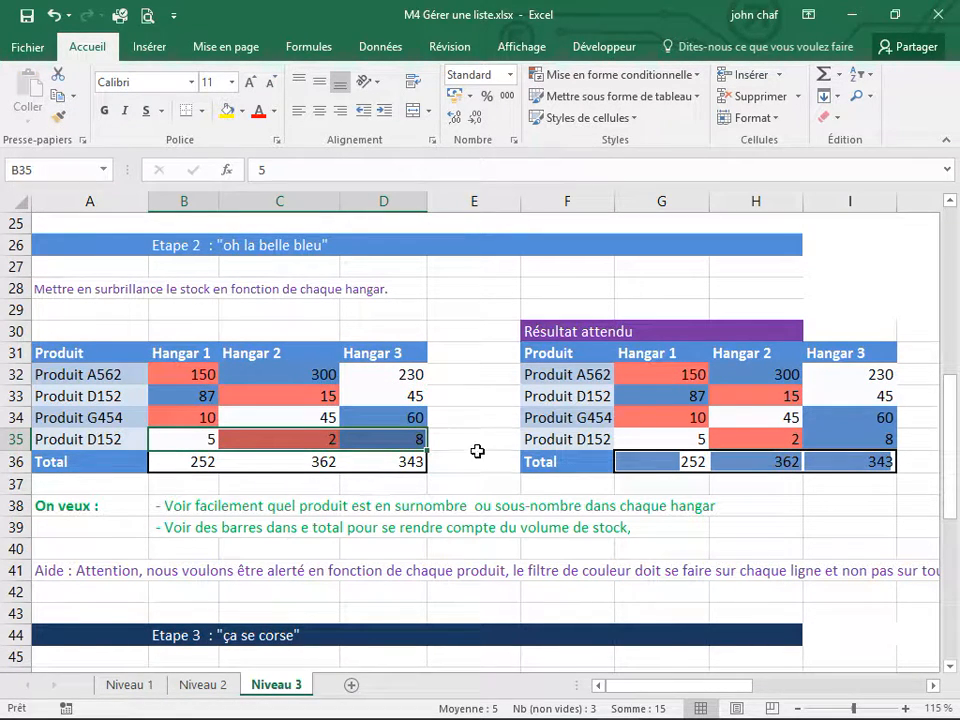
left_click(476, 460)
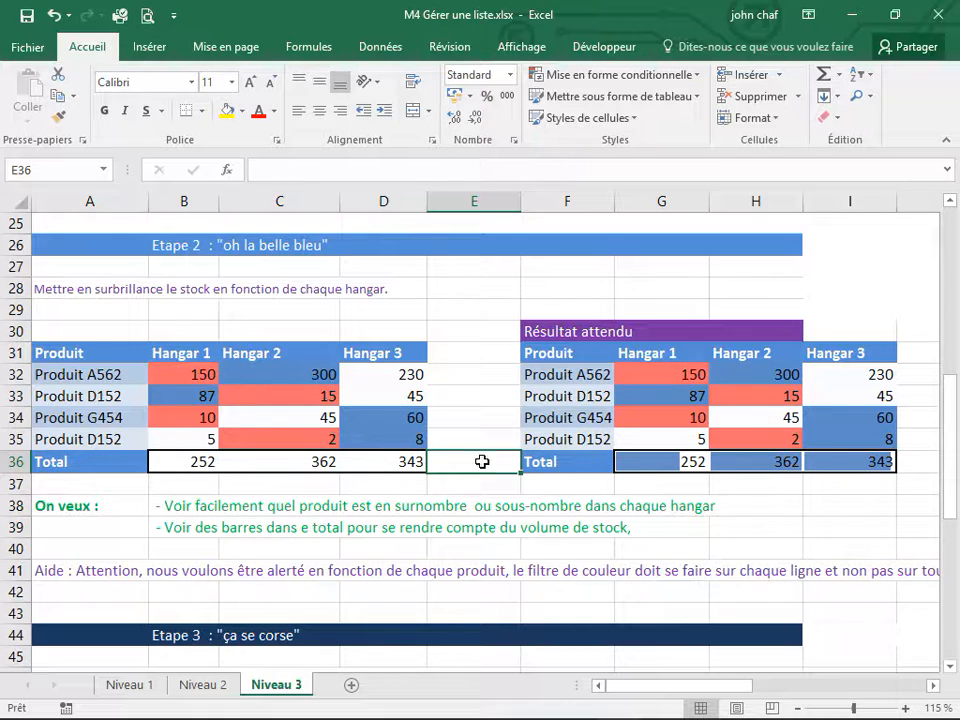
Examine the expected data bars in the totals G36:I36.
left_click_drag(666, 466, 805, 466)
left_click_drag(828, 474, 826, 466)
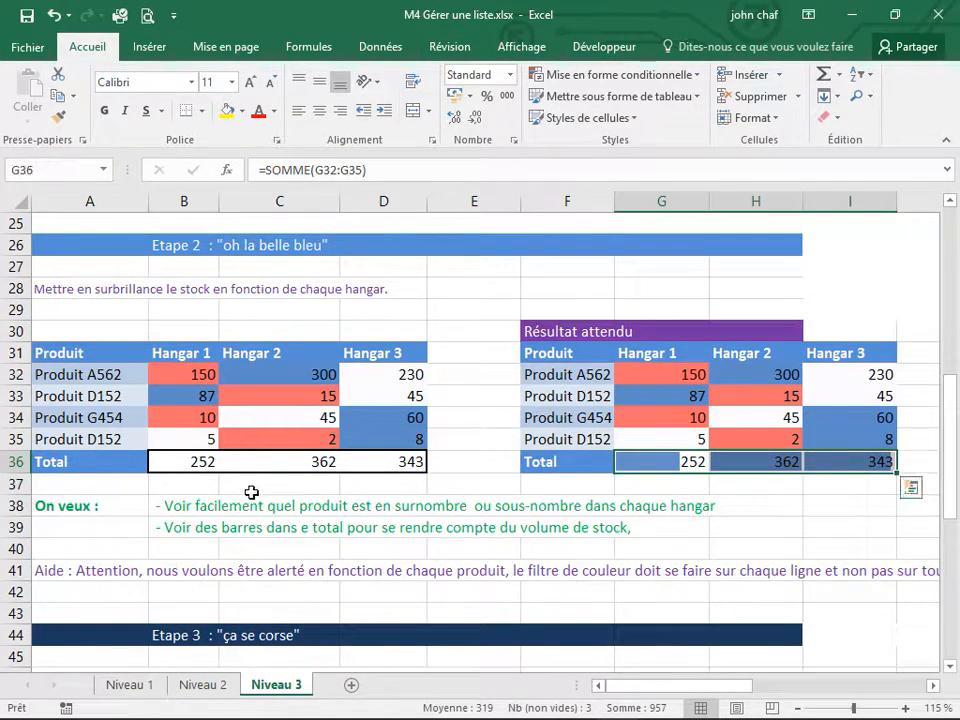
Apply solid-fill blue data bars to the totals in B36:D36 of the Etape 2 table.
left_click(232, 486)
left_click(197, 484)
left_click_drag(191, 462, 377, 462)
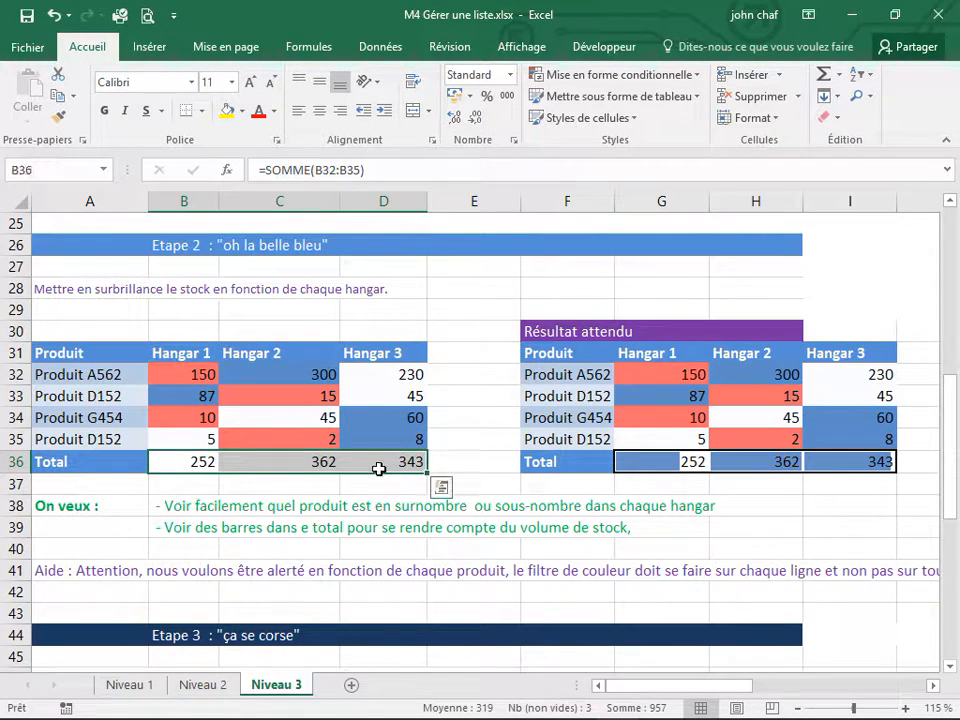
left_click(640, 75)
mouse_move(628, 192)
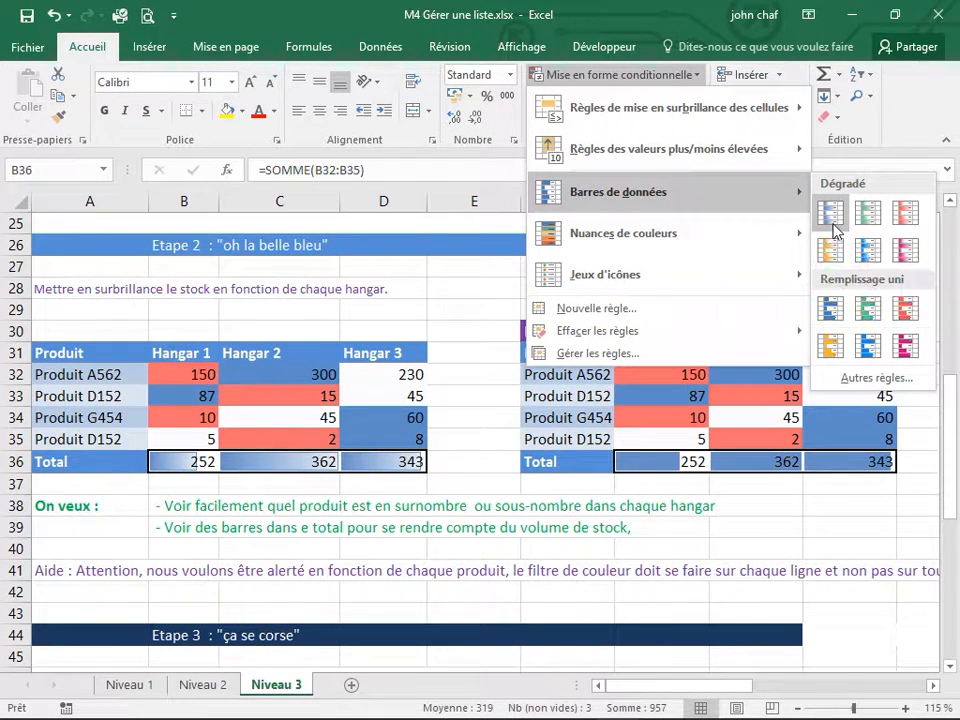
left_click(831, 310)
left_click(302, 487)
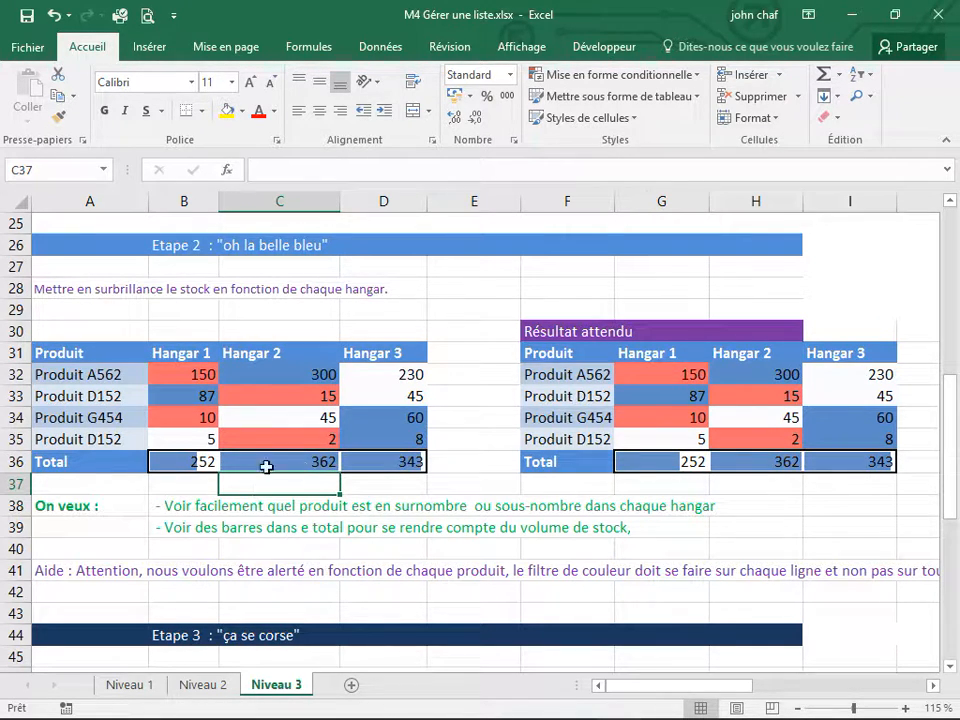
Start a custom data bar rule on the Etape 3 Hangar 1 total, B54, with a minimum of type Nombre and value 0.
scroll(345, 427, "down", 5)
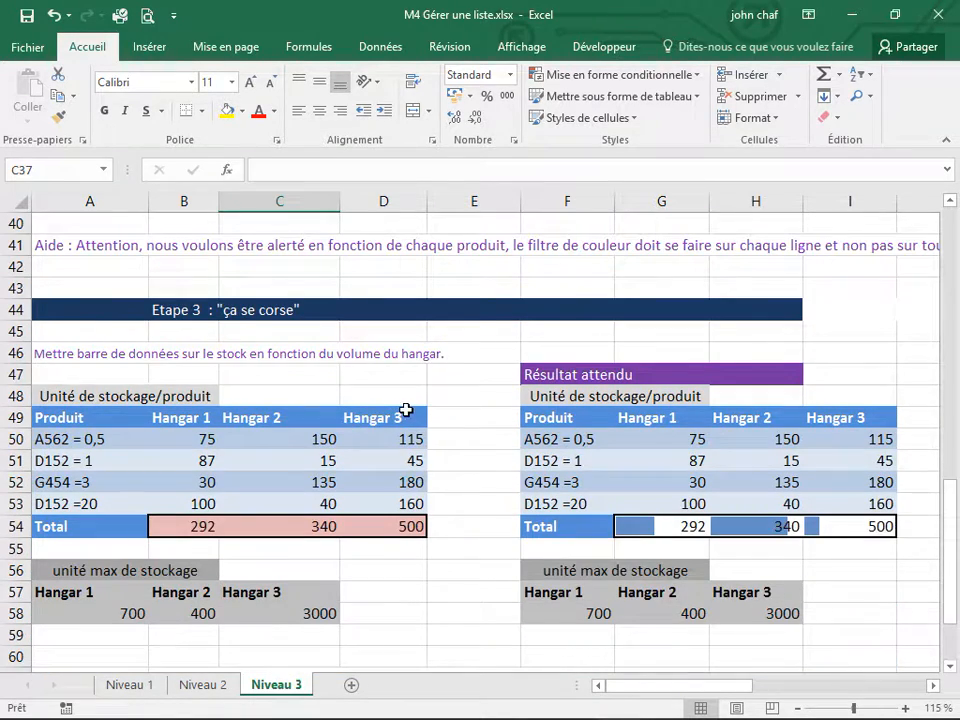
scroll(407, 411, "down", 1)
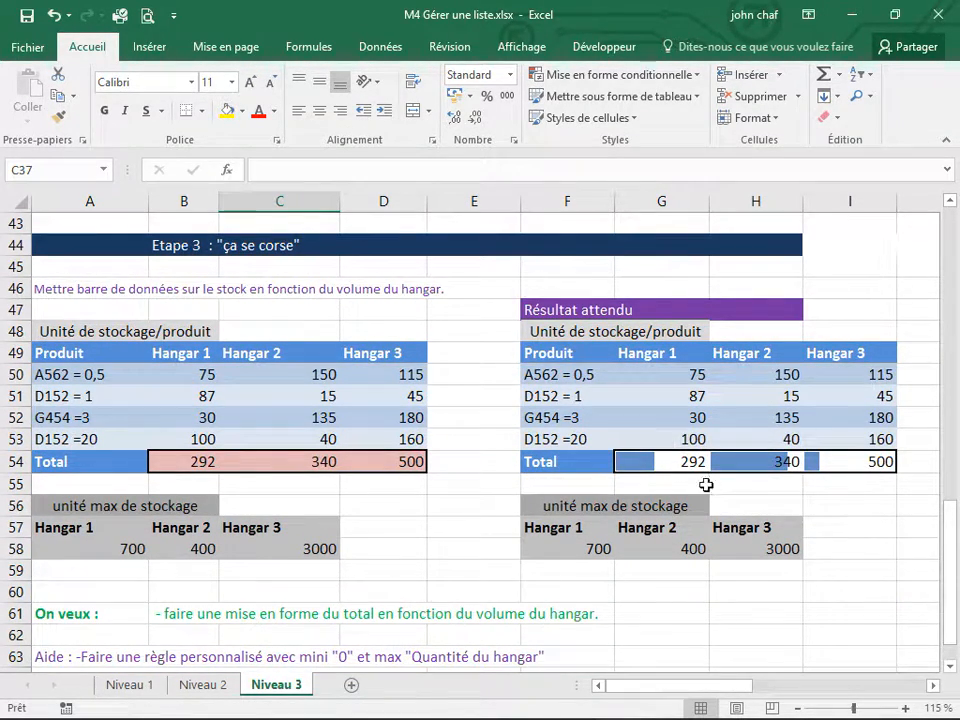
key("ctrl+z")
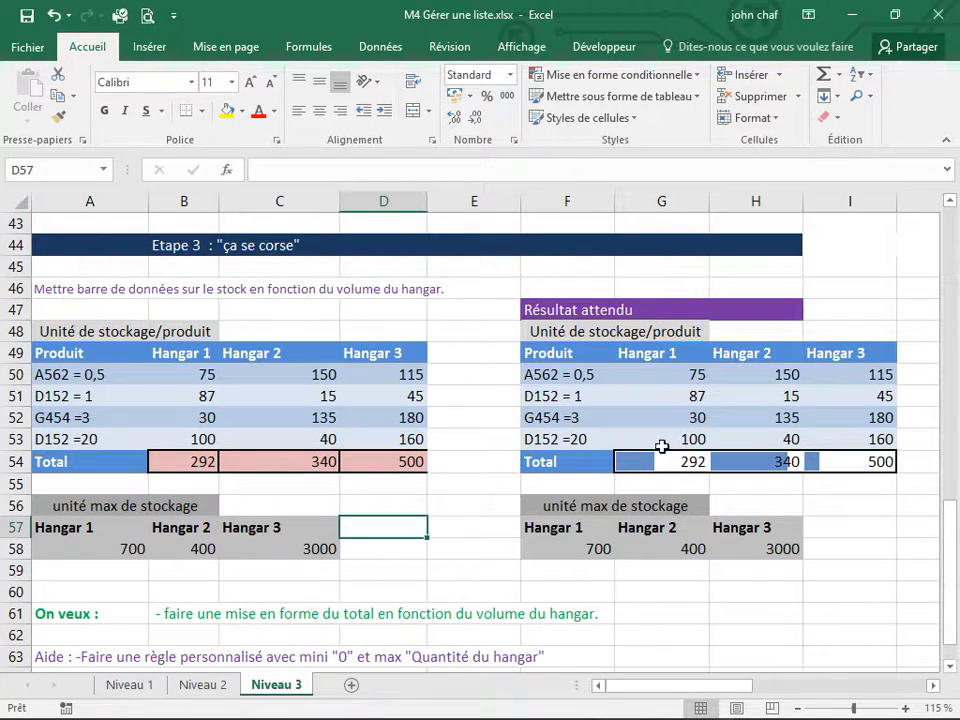
left_click(663, 468)
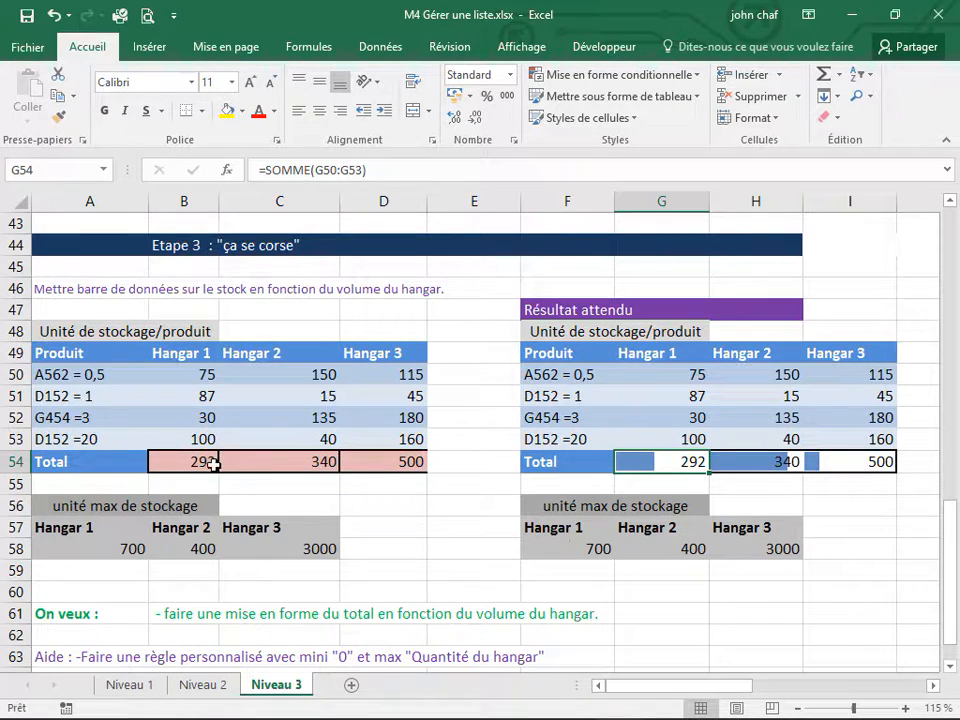
left_click(180, 482)
left_click(180, 459)
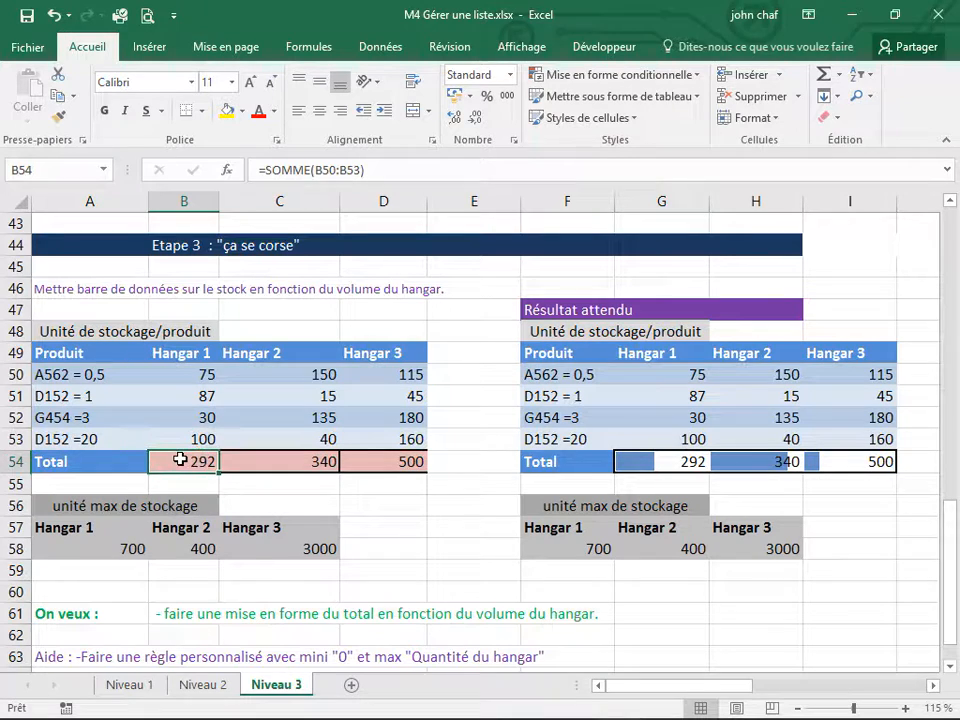
left_click(603, 75)
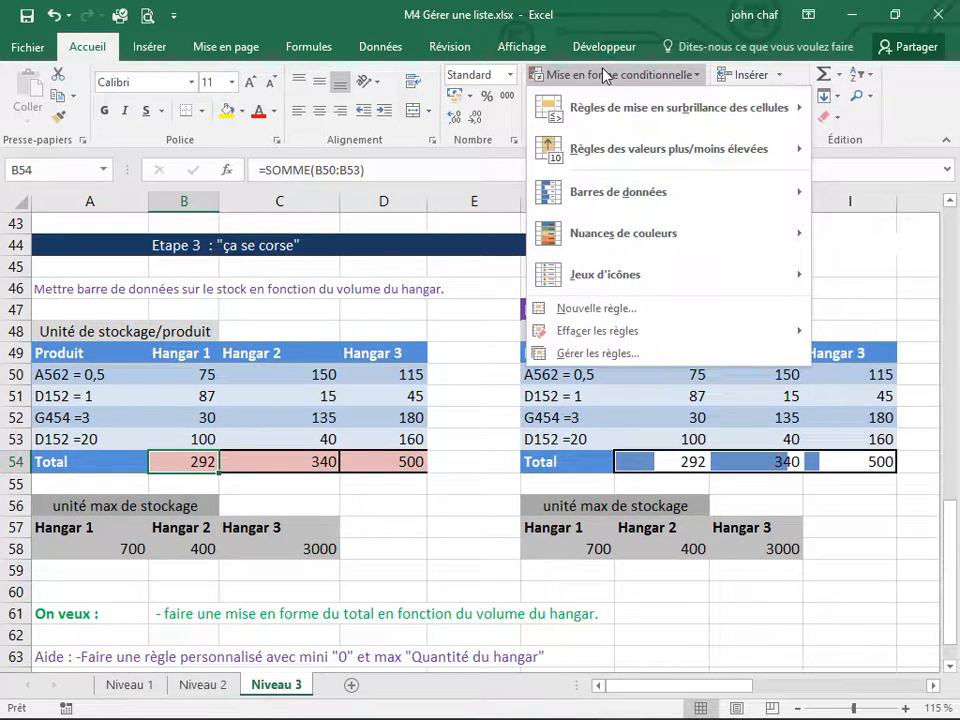
mouse_move(624, 203)
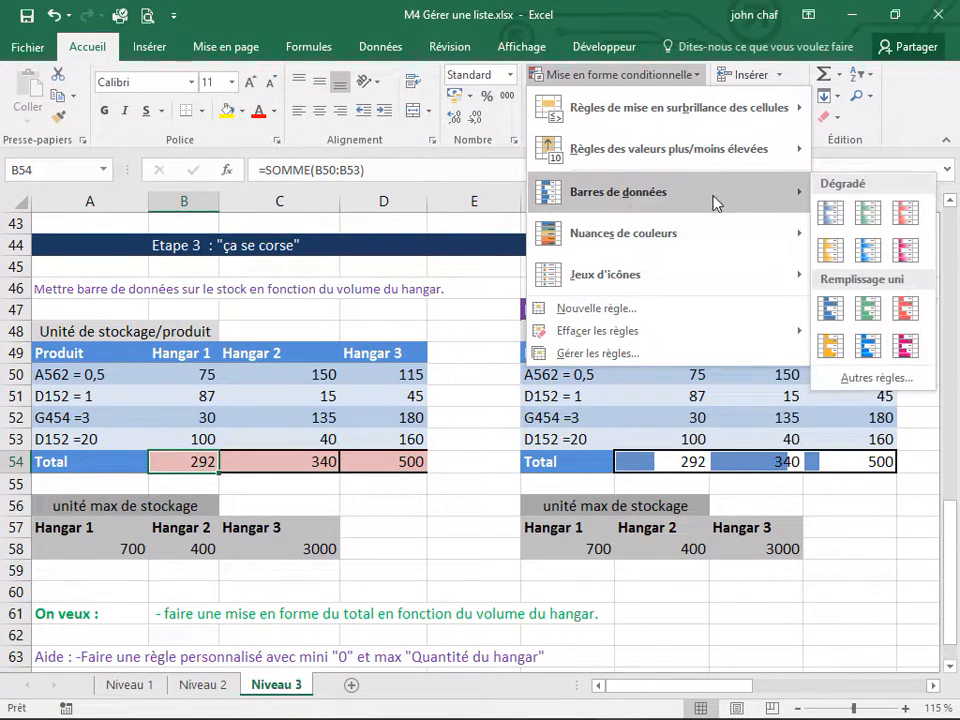
left_click(869, 379)
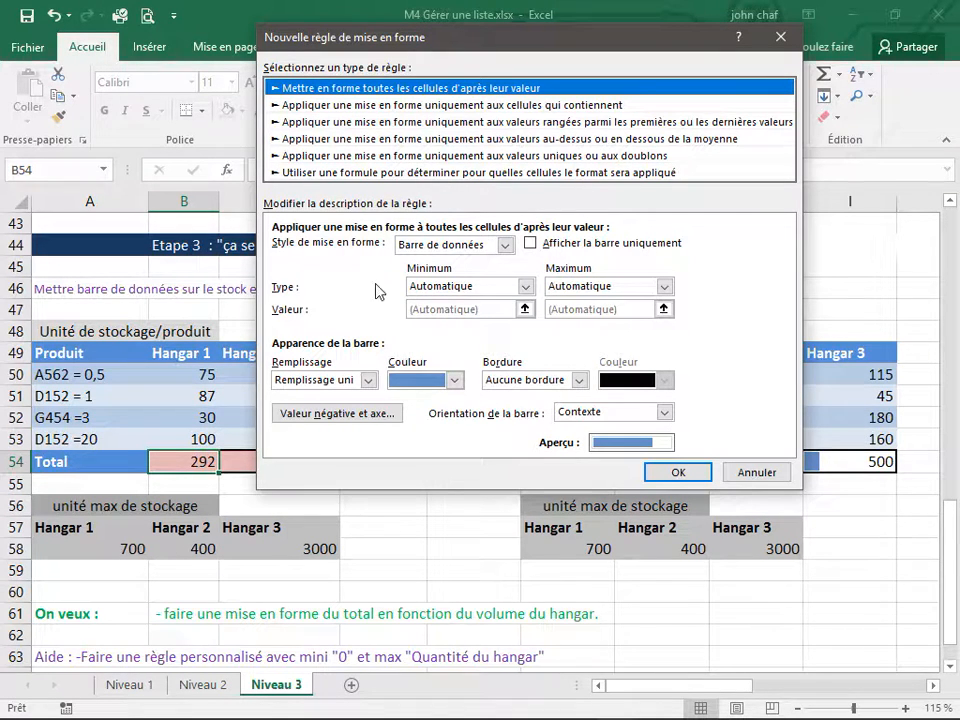
left_click(524, 286)
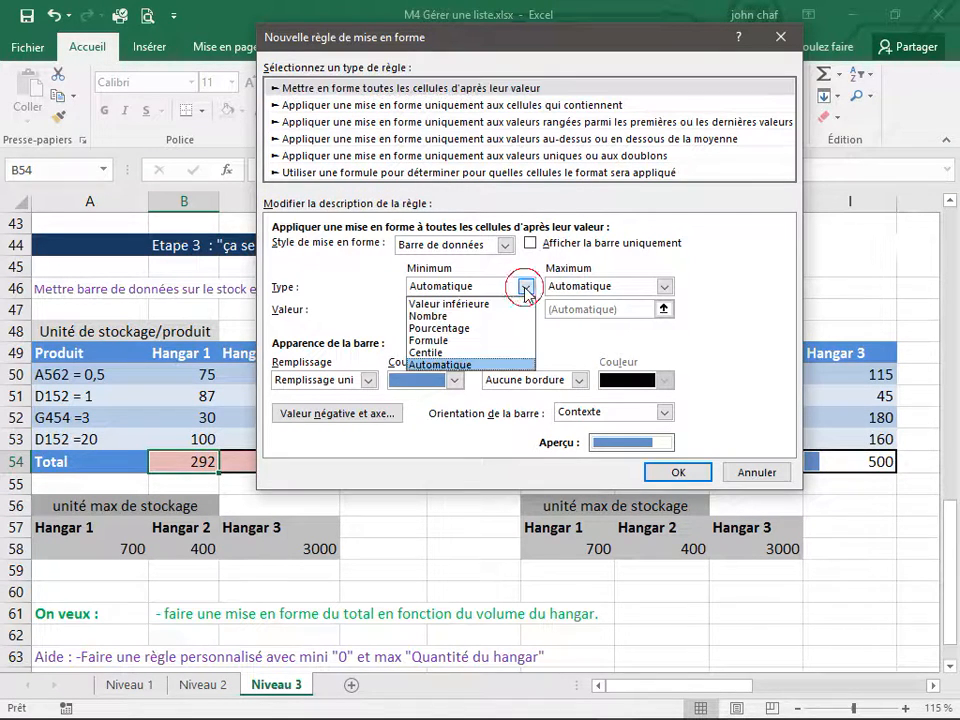
left_click(455, 315)
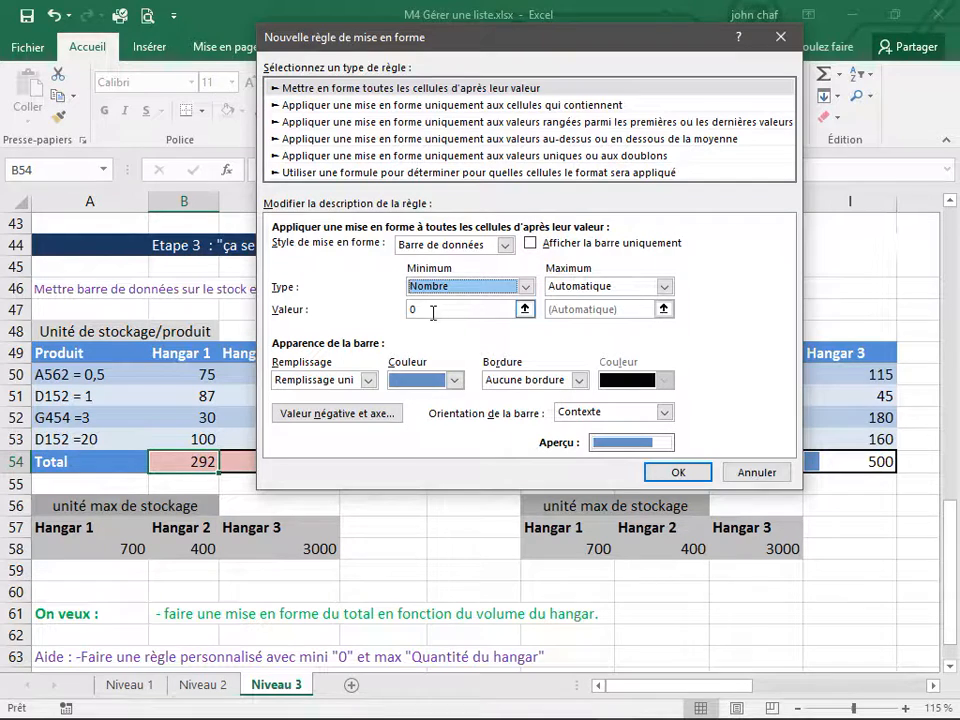
left_click(433, 313)
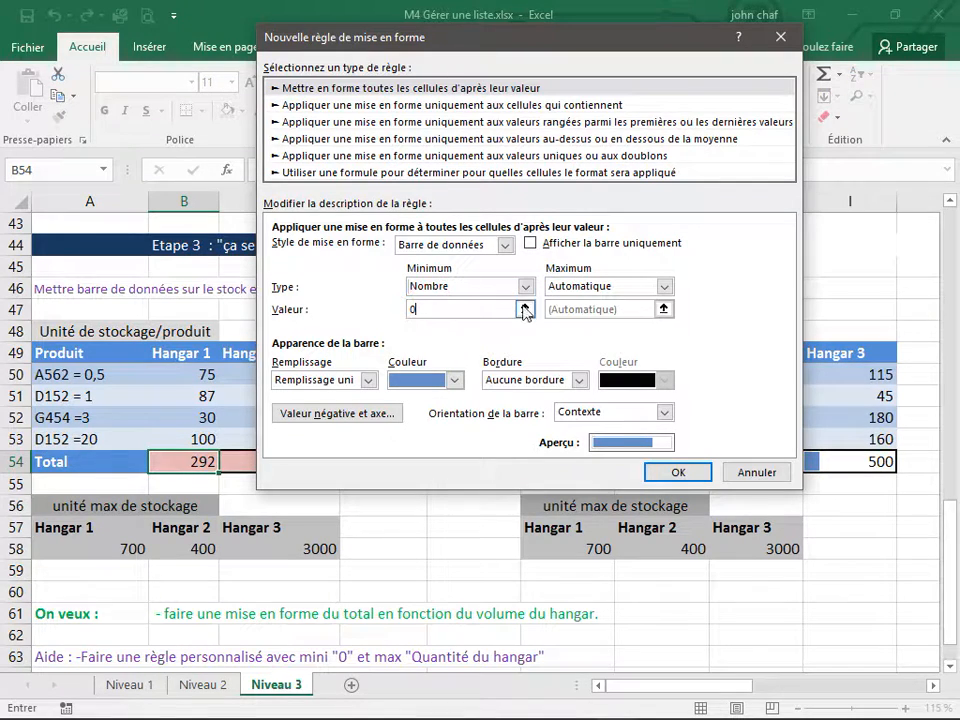
Set the rule's maximum to type Nombre with the Hangar 1 storage limit in A58 as its value, =$A$58.
left_click(665, 286)
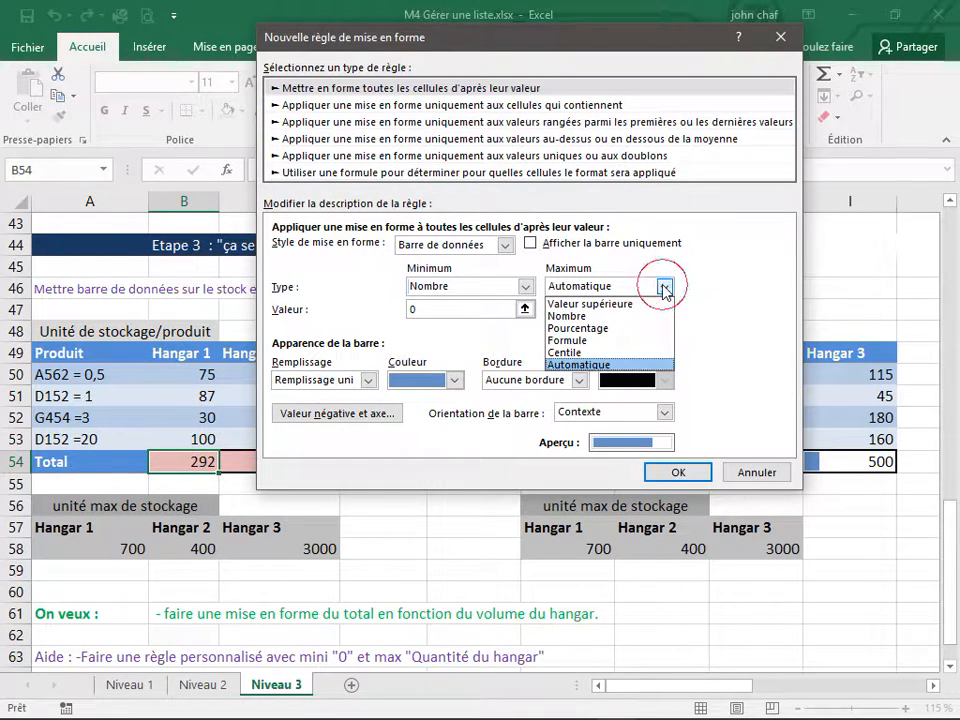
left_click(581, 316)
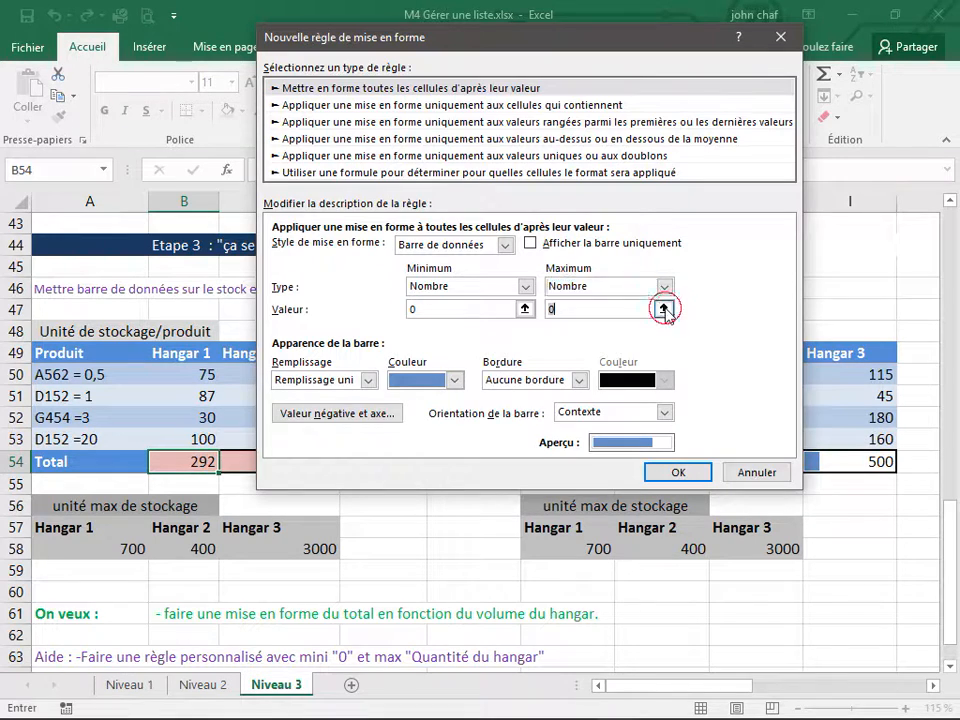
left_click(663, 310)
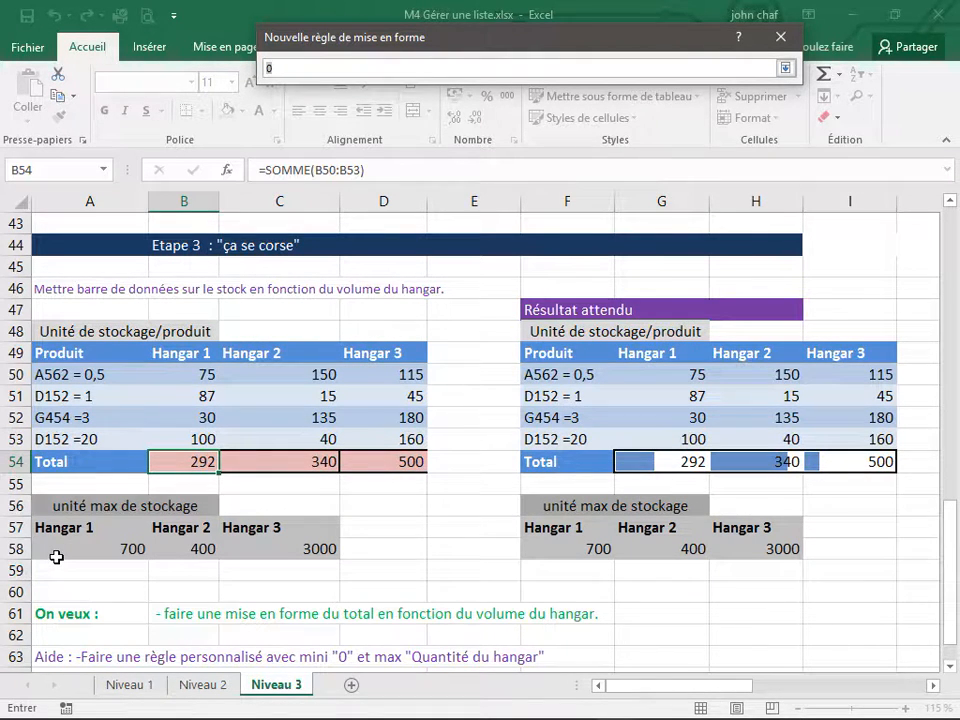
left_click(89, 549)
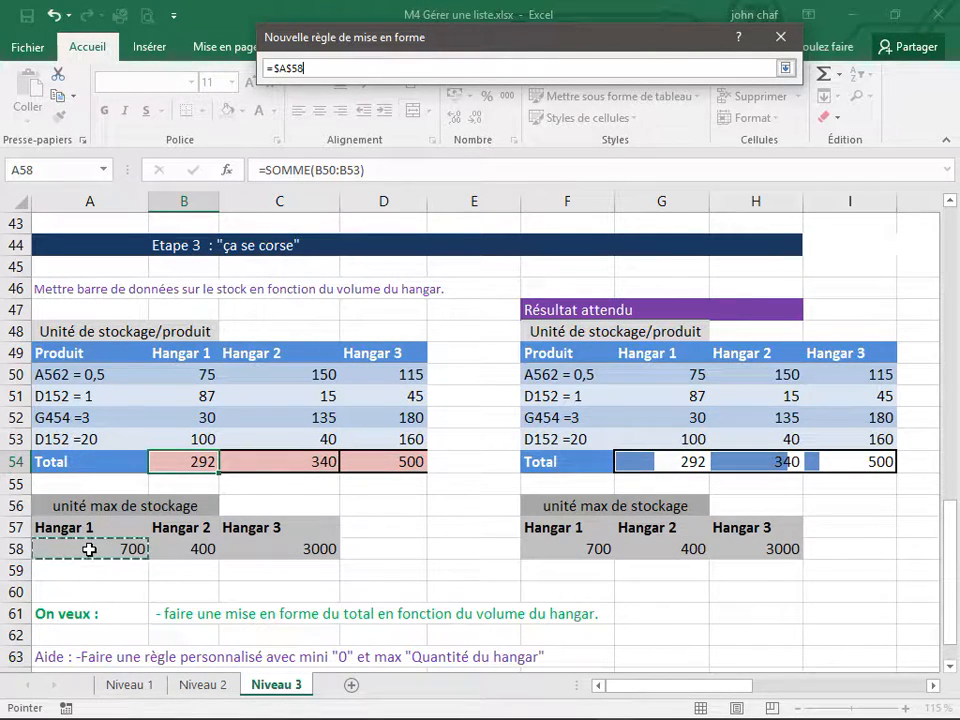
key("Return")
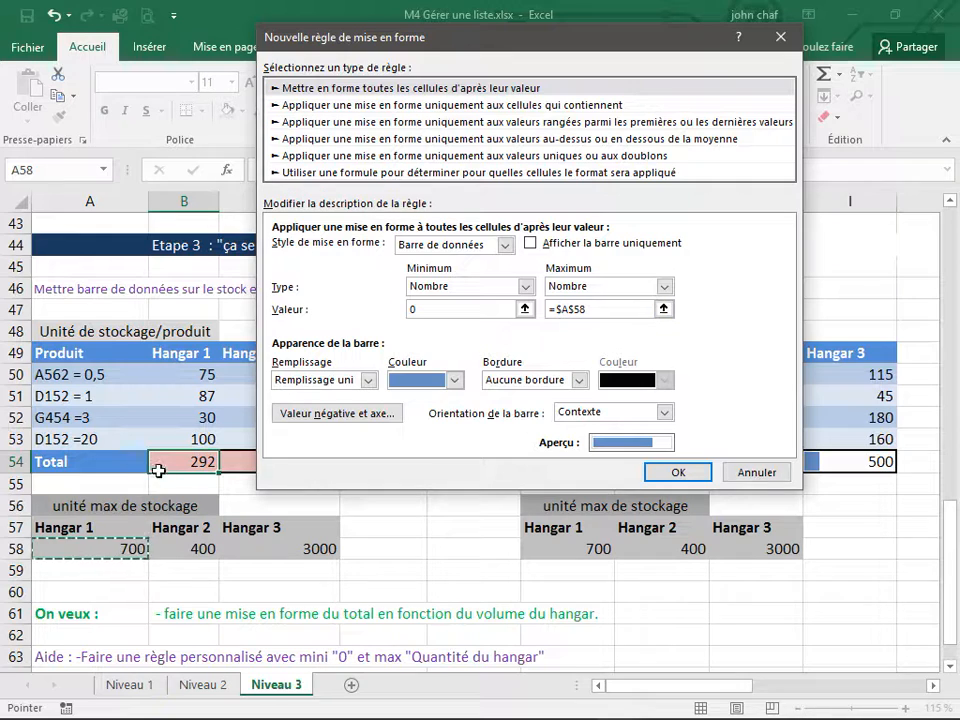
Try to make the maximum's cell reference relative, =A58, and clear the maximum value.
left_click(562, 311)
key("BackSpace")
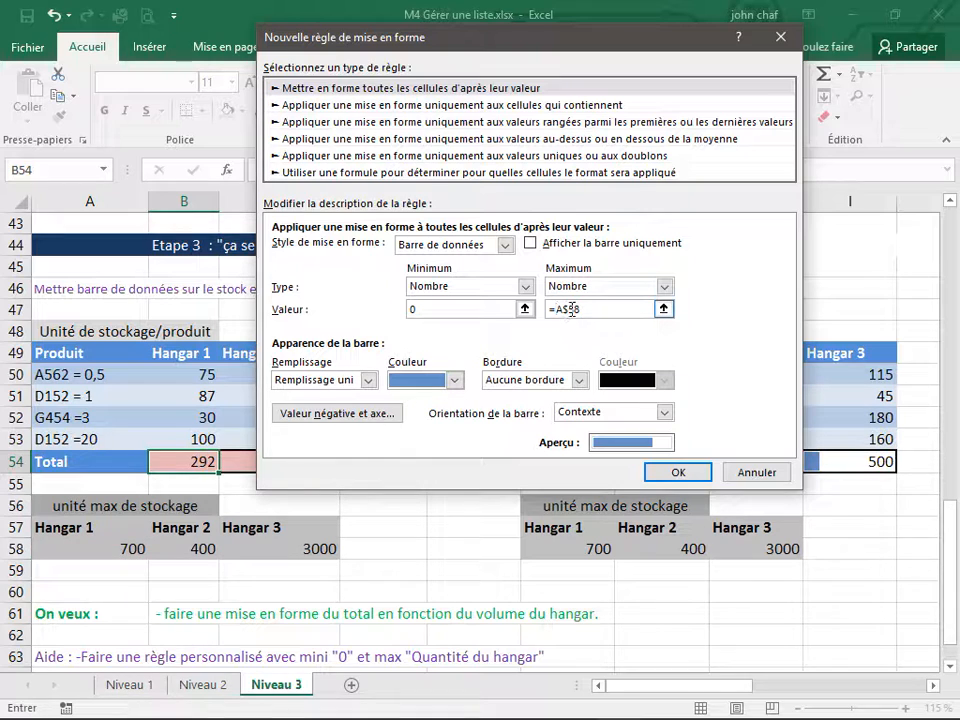
left_click(569, 310)
key("BackSpace")
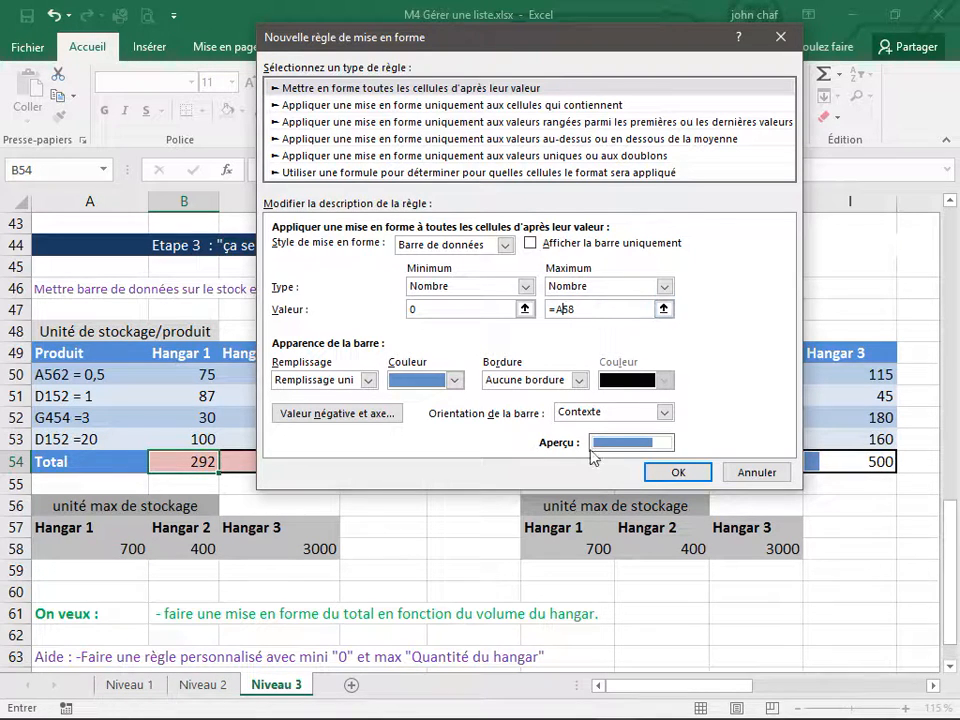
left_click(664, 471)
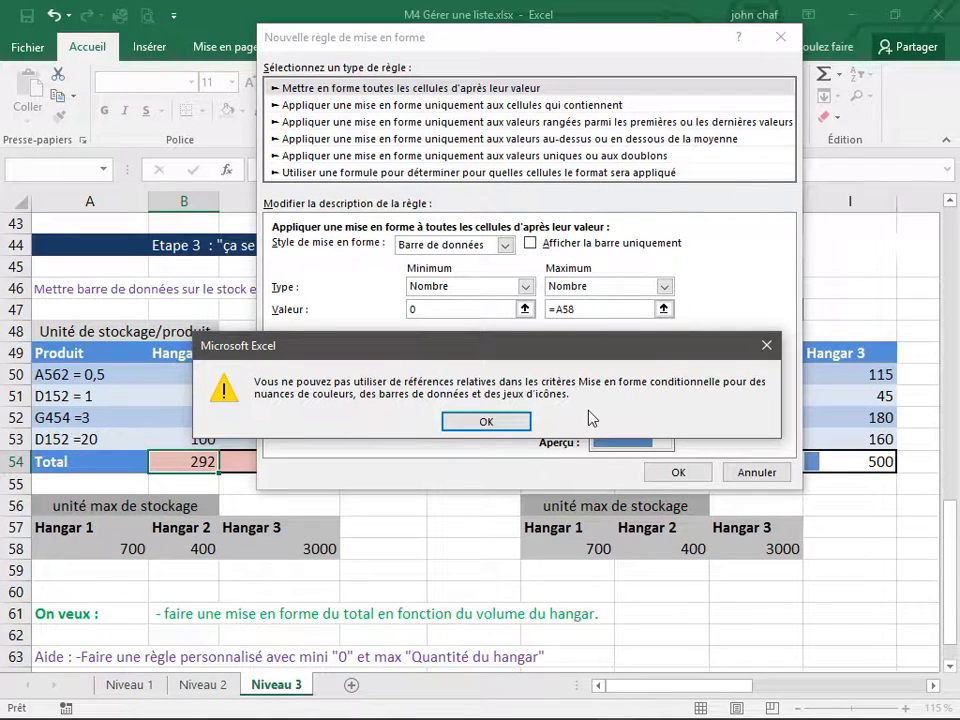
left_click(484, 421)
triple_click(561, 309)
key("BackSpace")
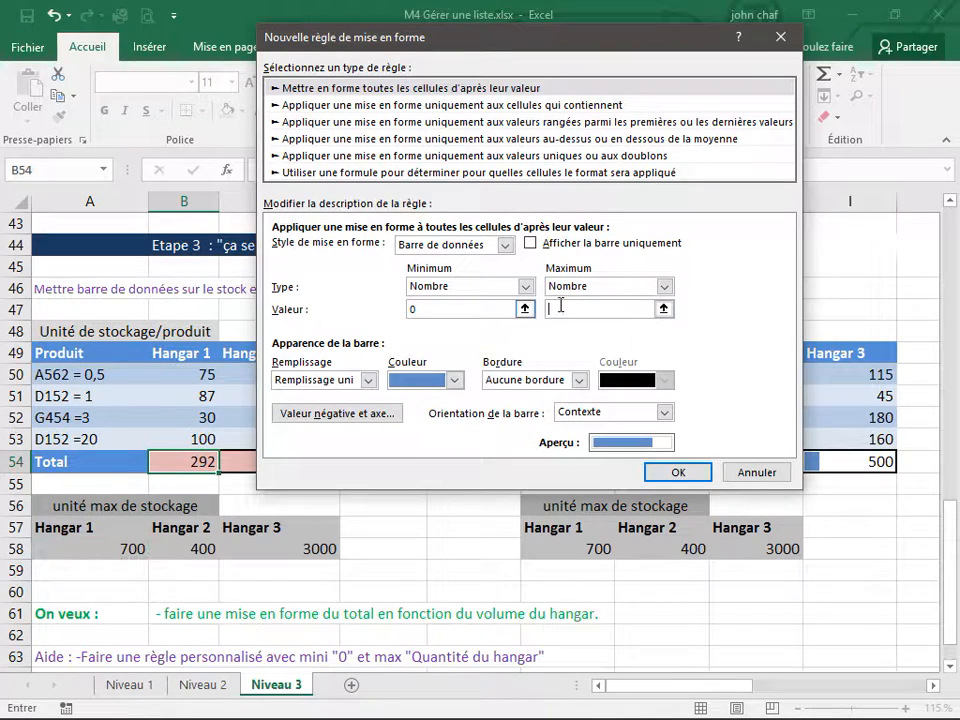
Reference cell A58 as the maximum, =$A$58, and apply the data bar rule to B54.
left_click(663, 309)
left_click(104, 550)
key("Return")
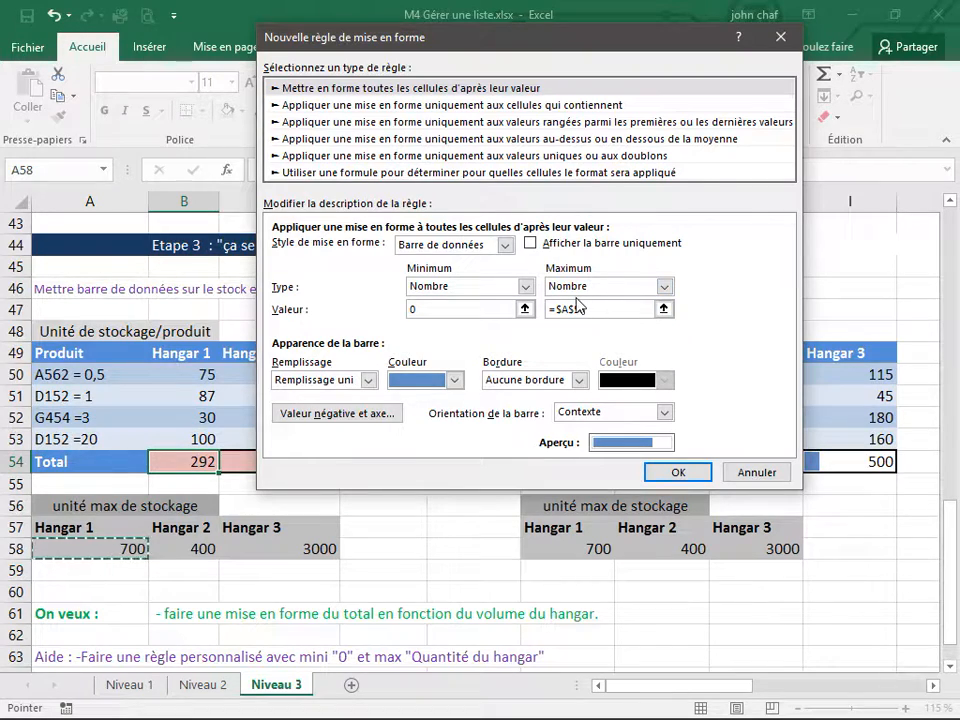
left_click(665, 476)
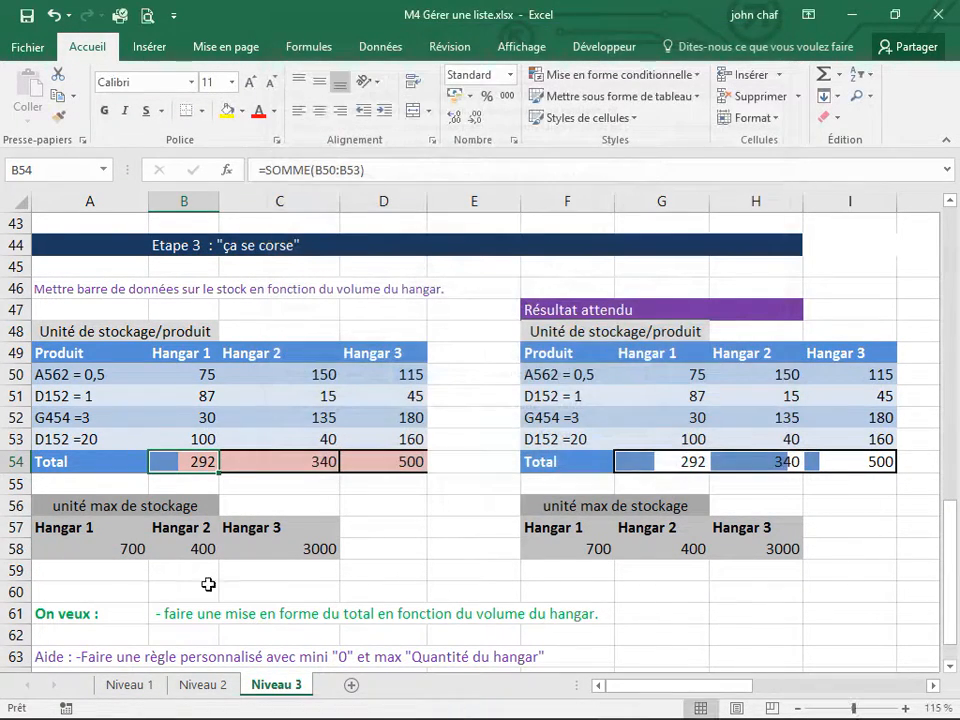
Copy B54's data bar formatting with the format painter onto C54, and from C54 onto D54.
left_click(202, 461)
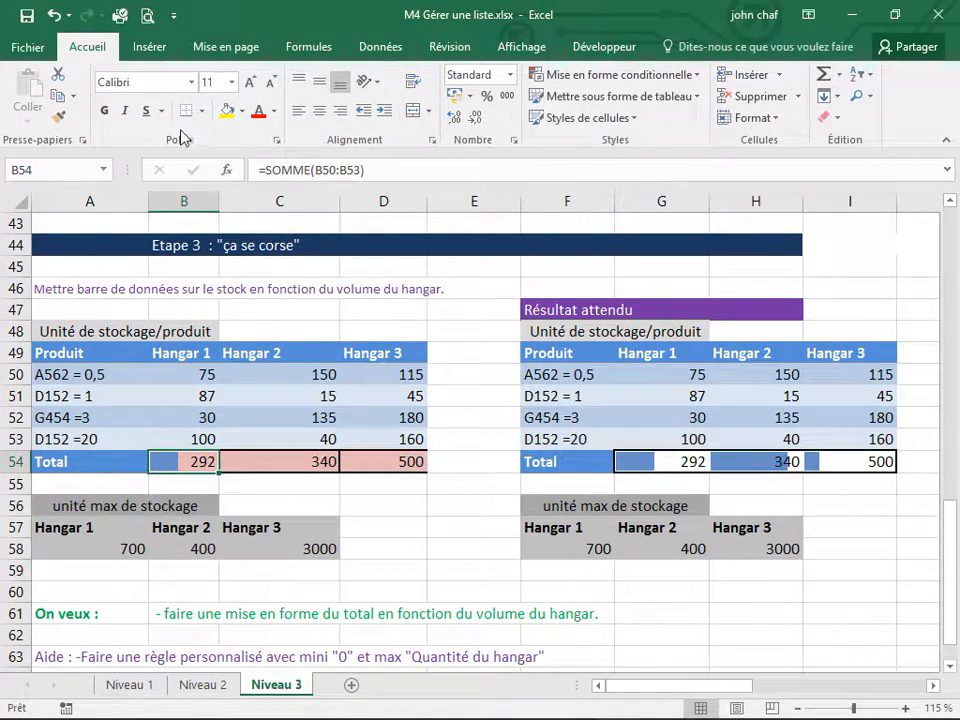
left_click(58, 118)
left_click(280, 457)
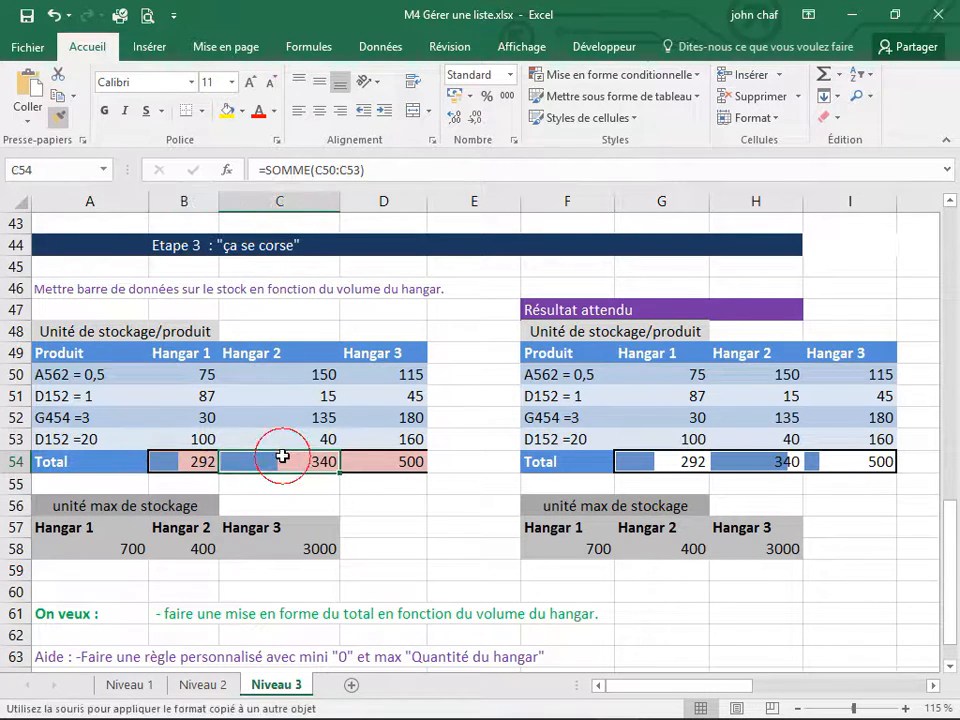
left_click(314, 490)
left_click(313, 461)
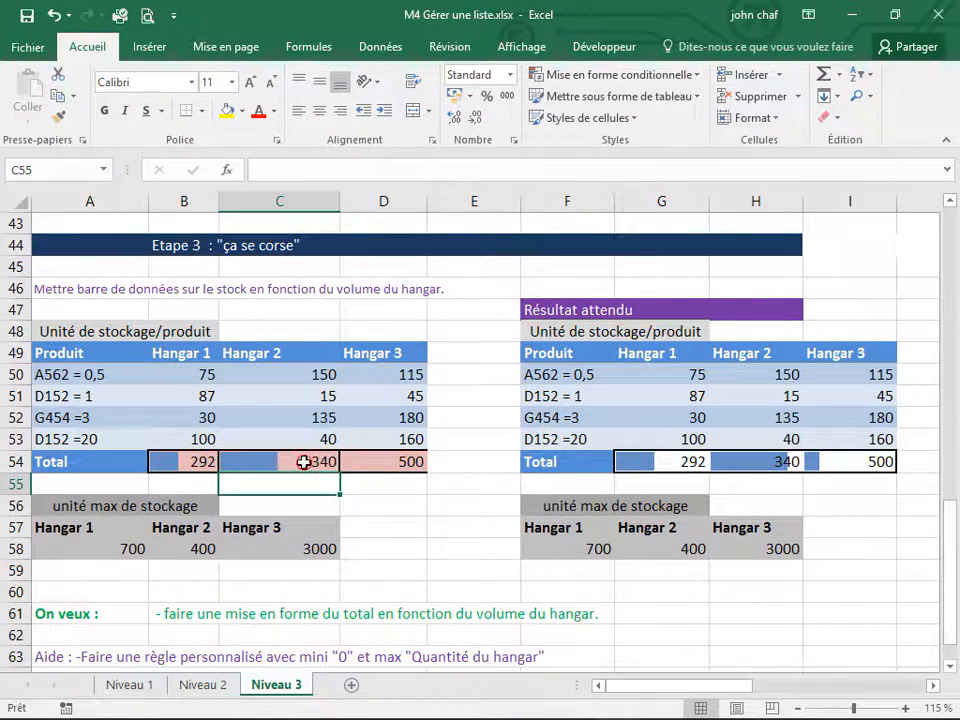
left_click(58, 117)
left_click(375, 461)
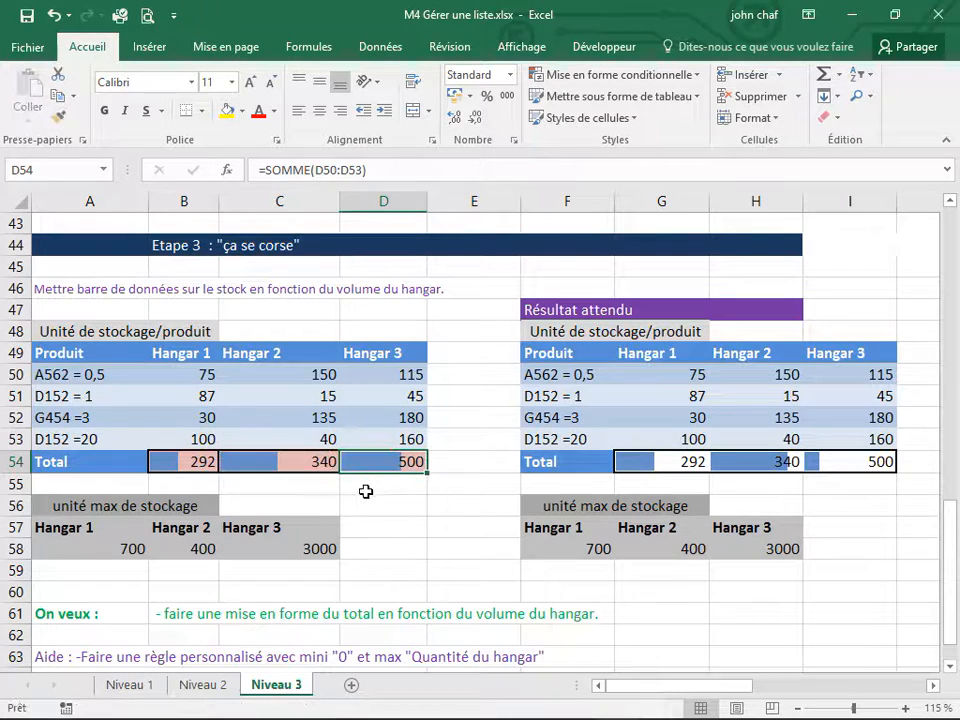
Edit C54's data bar rule so its maximum refers to the Hangar 2 storage limit in B58, =$B$58.
left_click(315, 484)
left_click(315, 456)
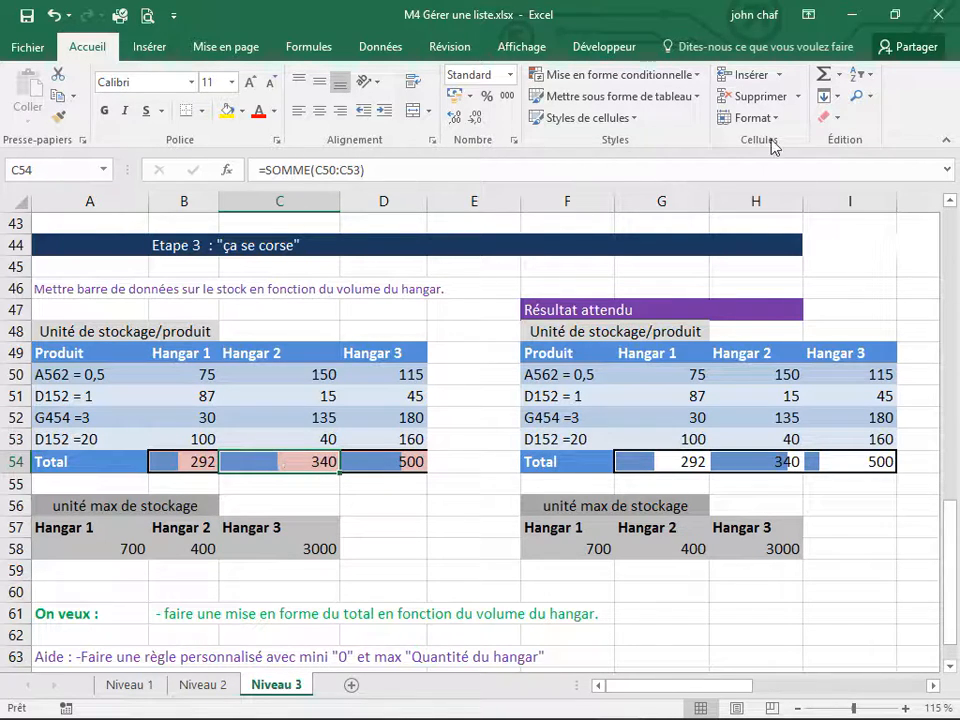
left_click(680, 75)
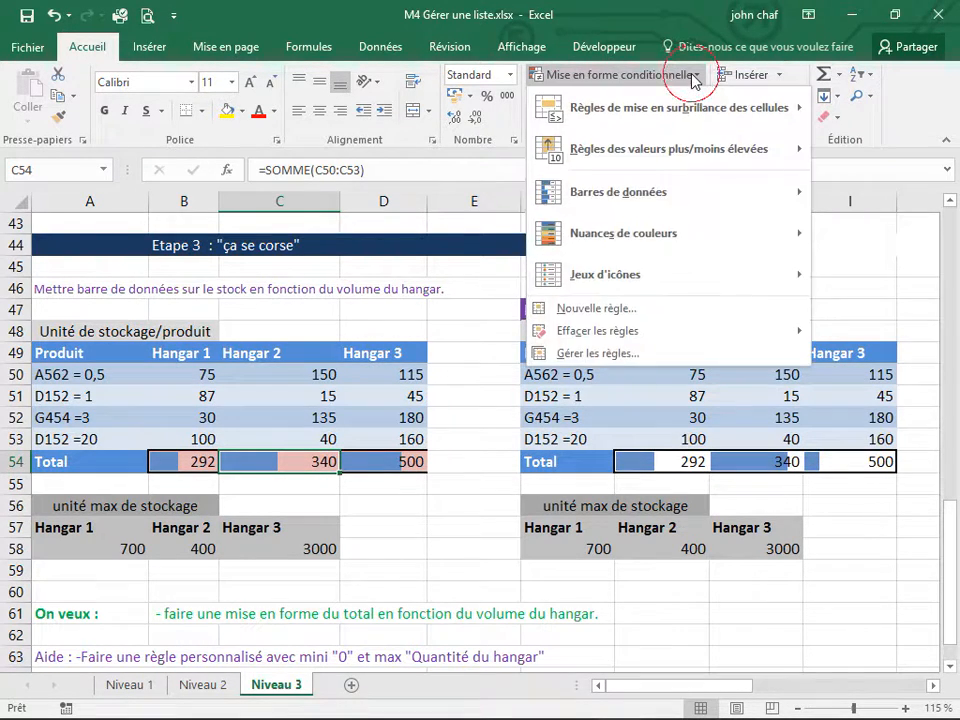
left_click(605, 353)
double_click(307, 240)
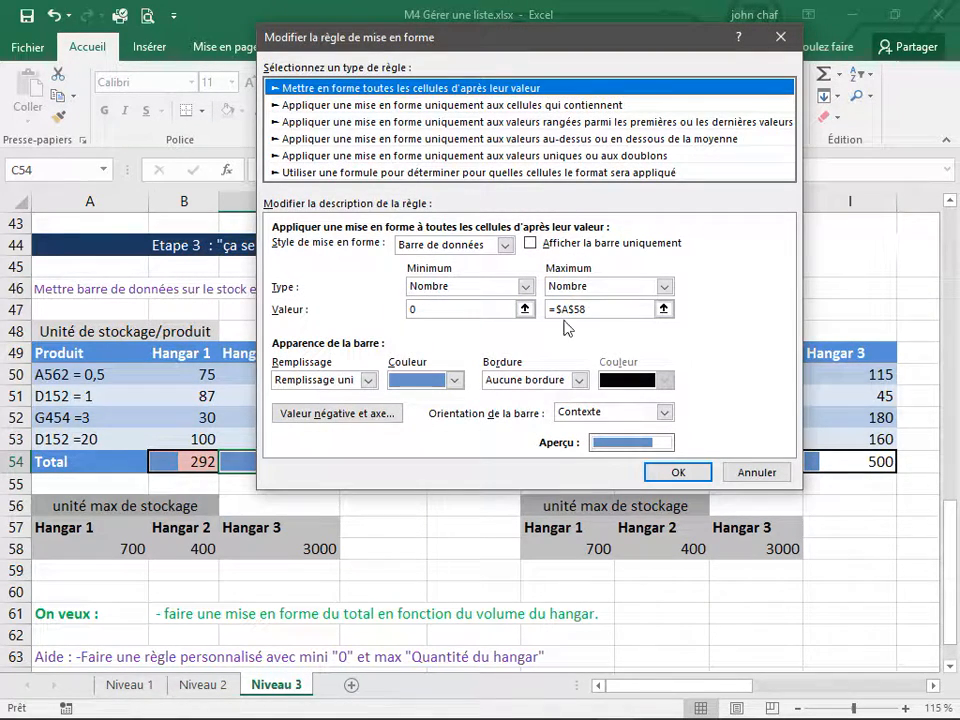
left_click(570, 308)
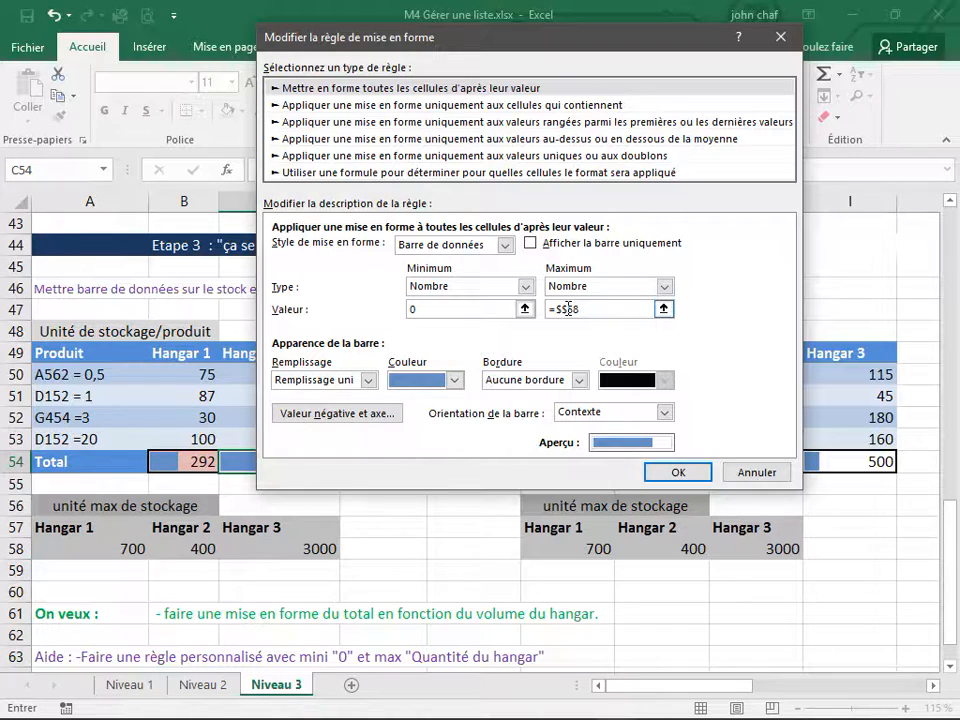
left_click(676, 472)
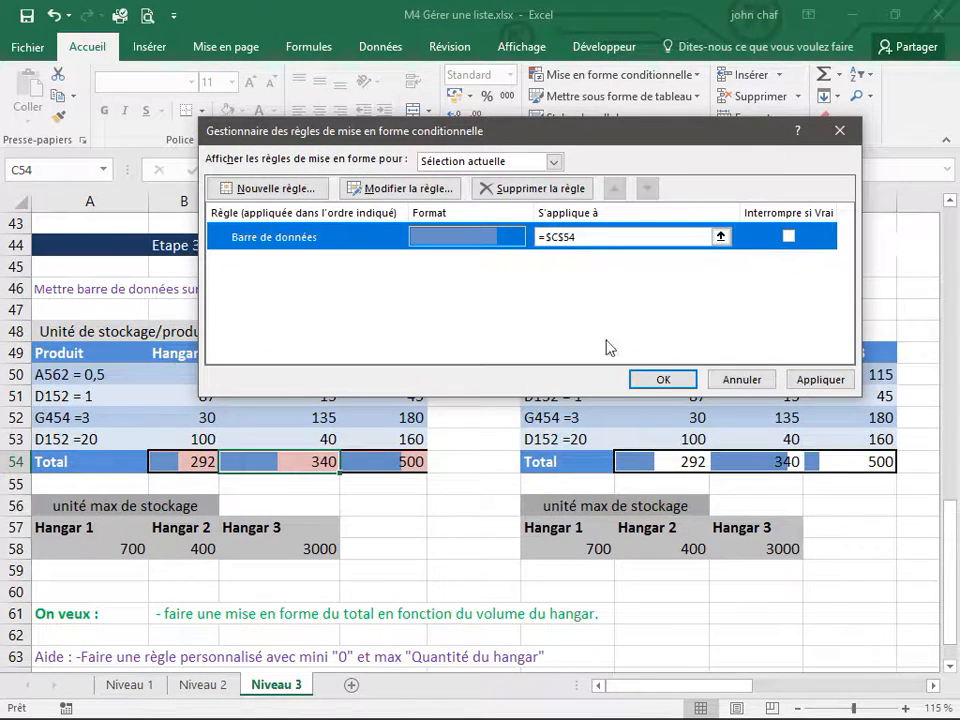
left_click(650, 378)
Edit D54's data bar rule so its maximum refers to the Hangar 3 storage limit in C58, and apply it.
left_click(401, 468)
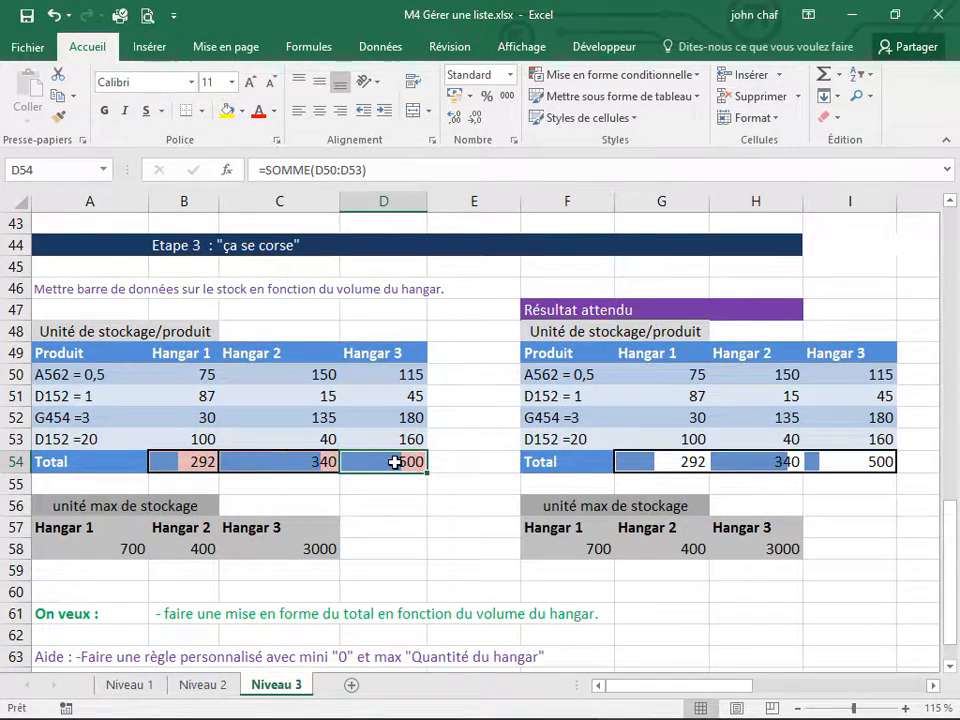
left_click(642, 75)
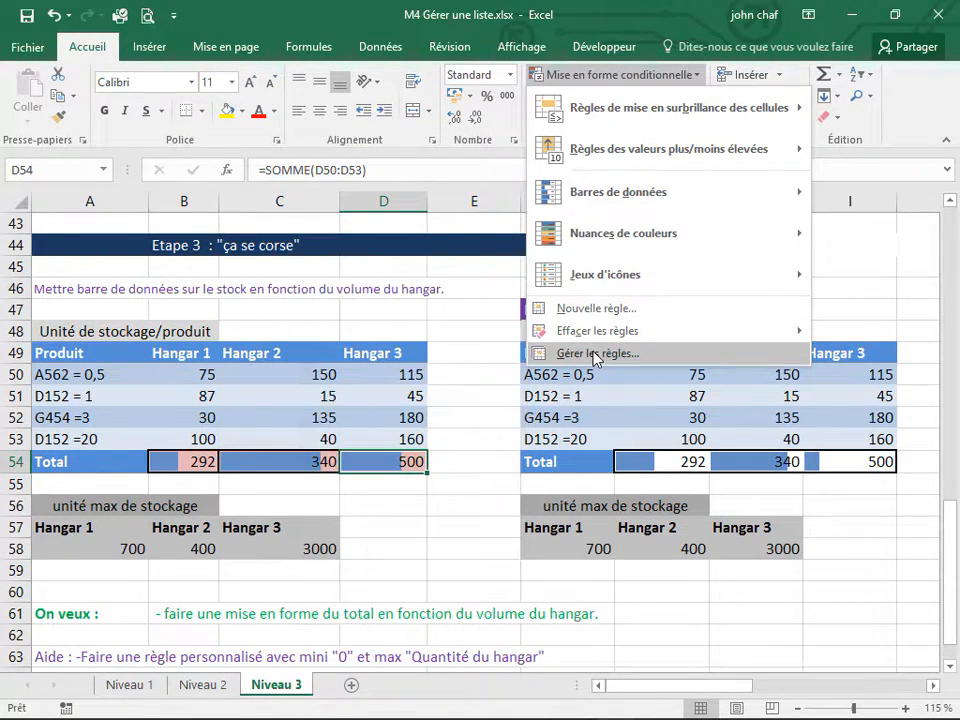
left_click(596, 355)
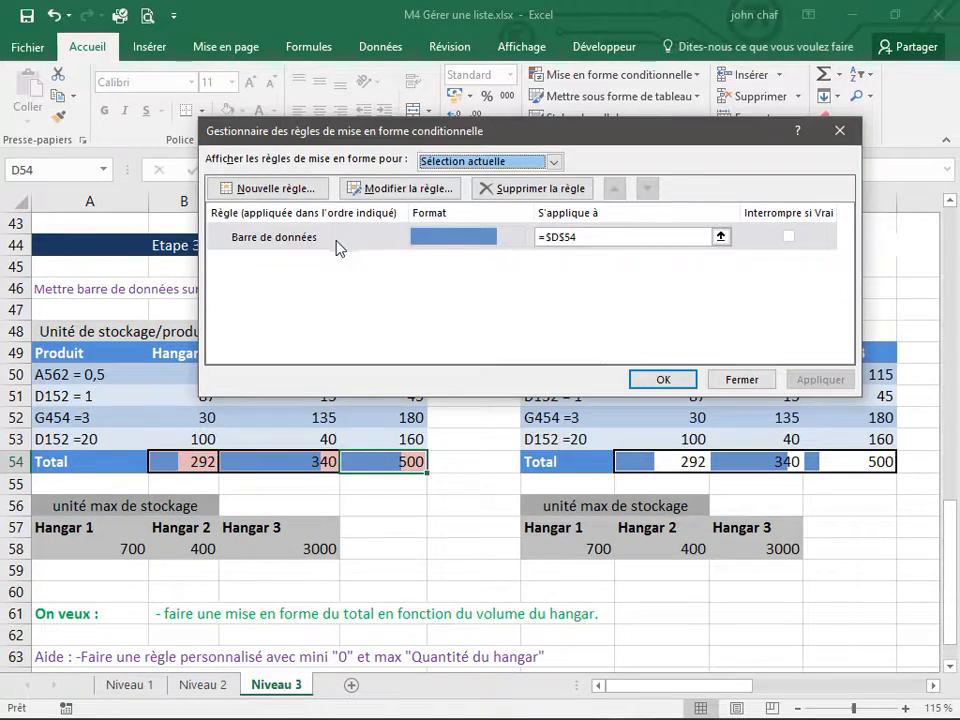
double_click(338, 247)
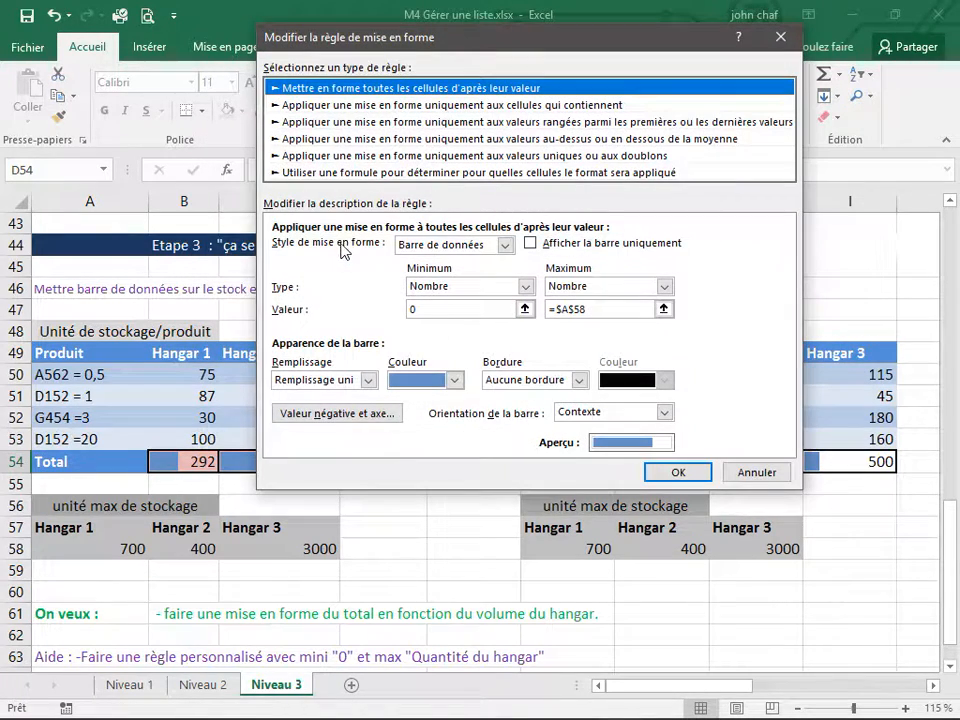
left_click(569, 310)
key("BackSpace")
type("D")
left_click(677, 474)
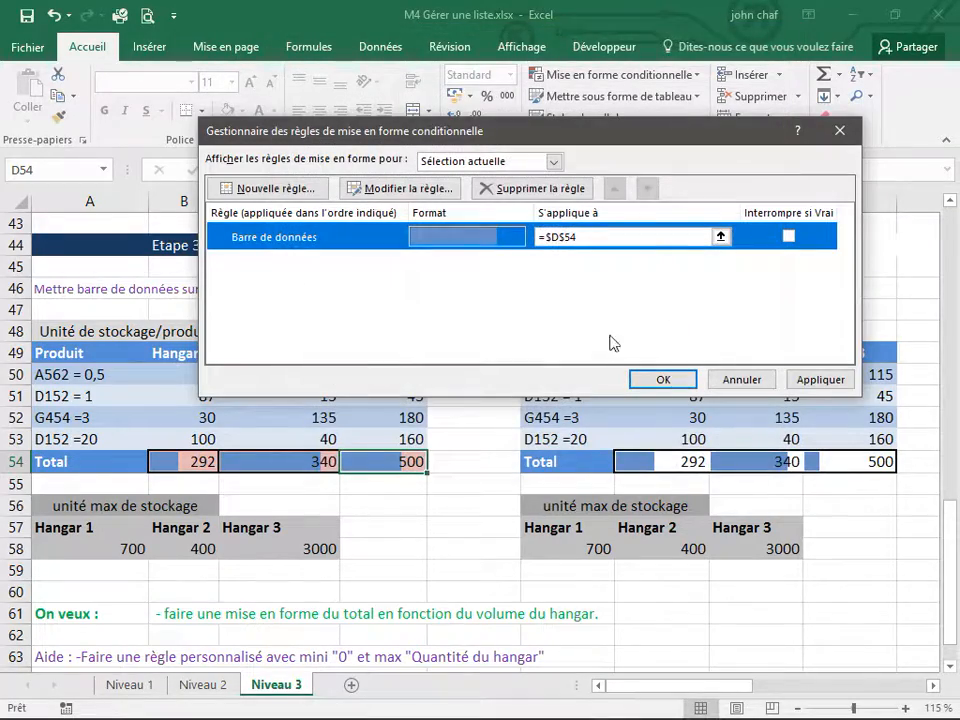
left_click(666, 378)
left_click(456, 530)
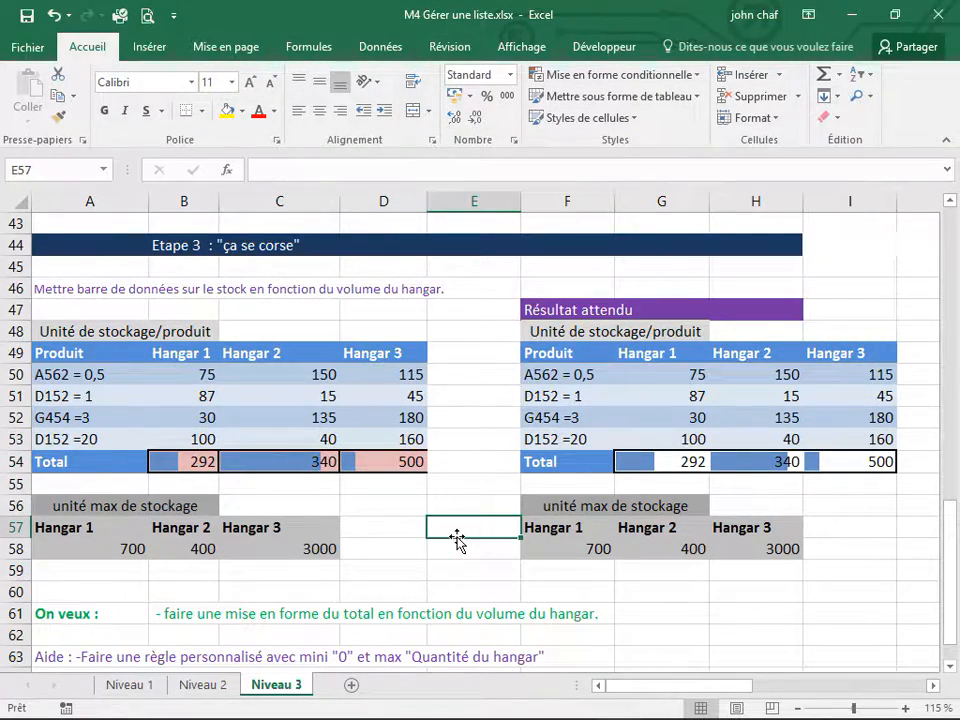
scroll(443, 528, "down", 1)
scroll(443, 528, "down", 2)
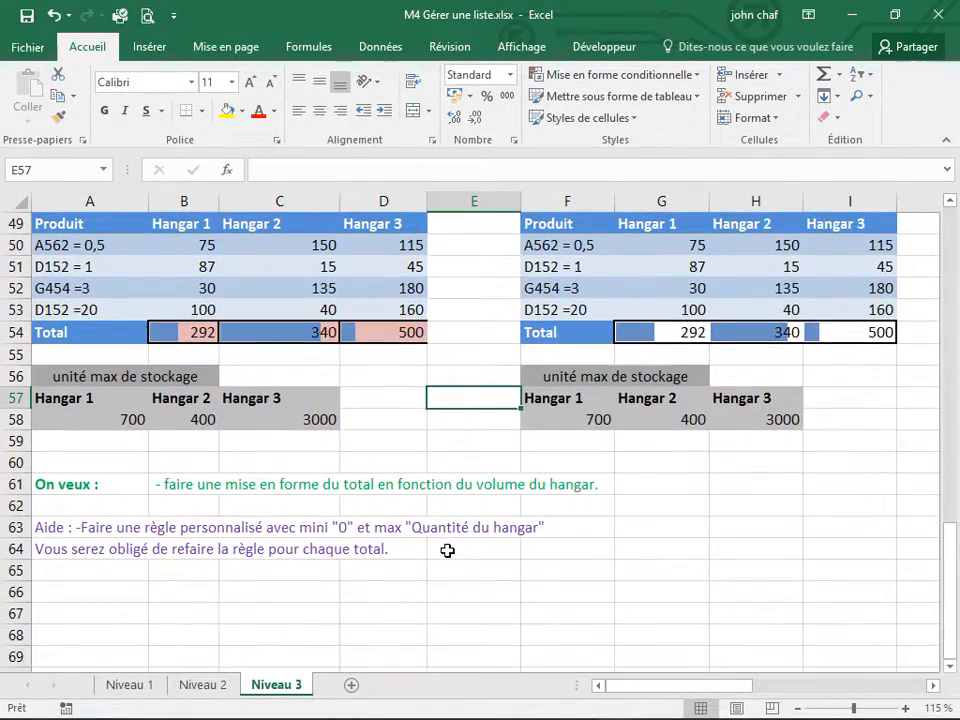
scroll(446, 551, "up", 2)
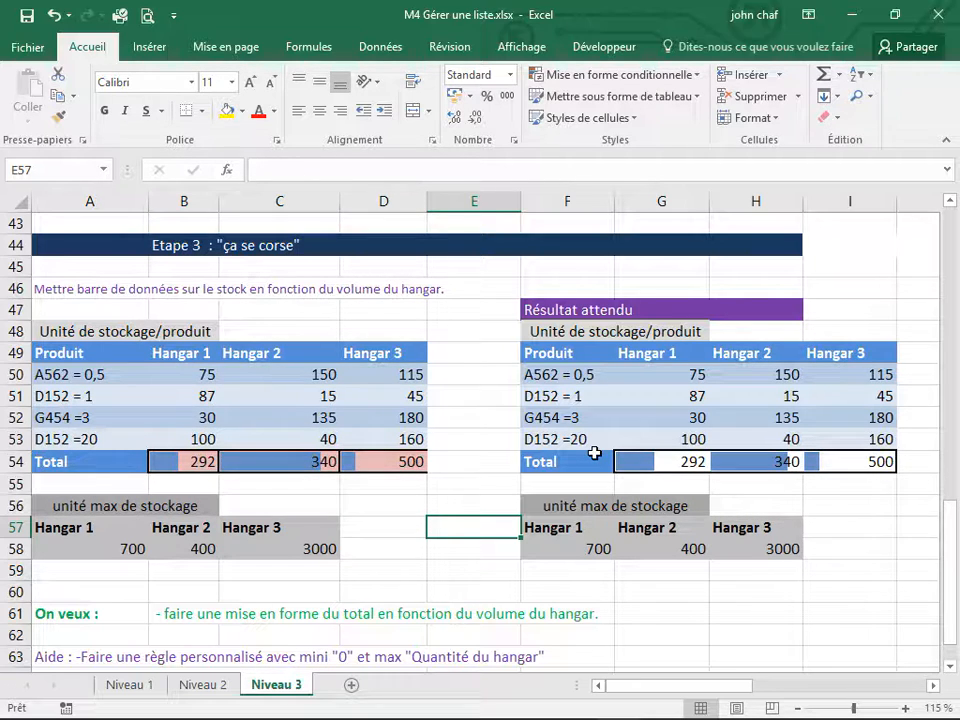
left_click(477, 332)
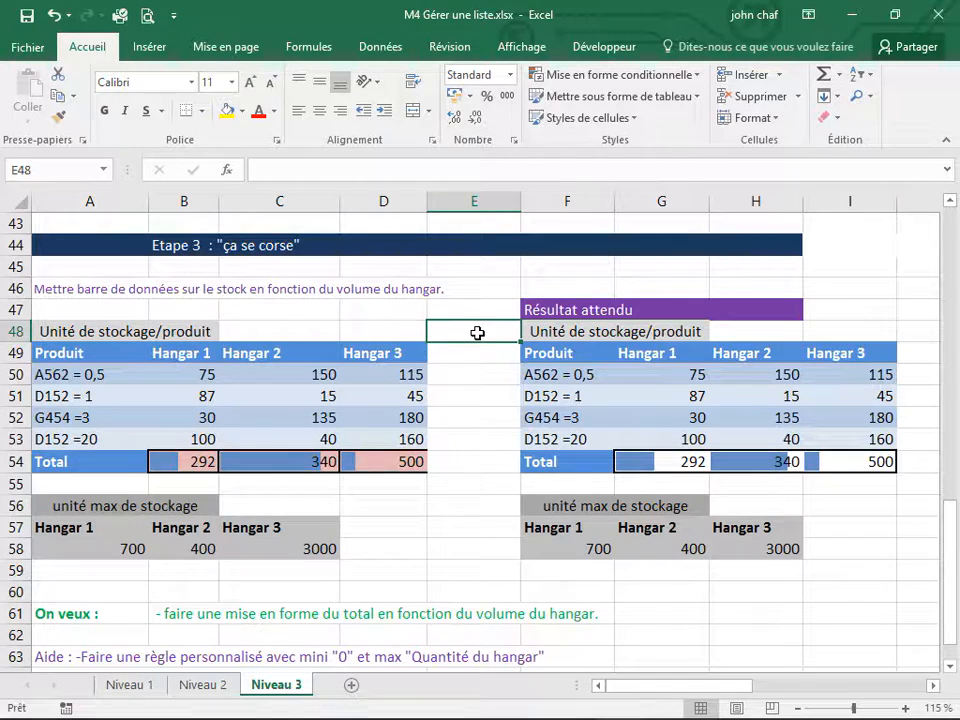